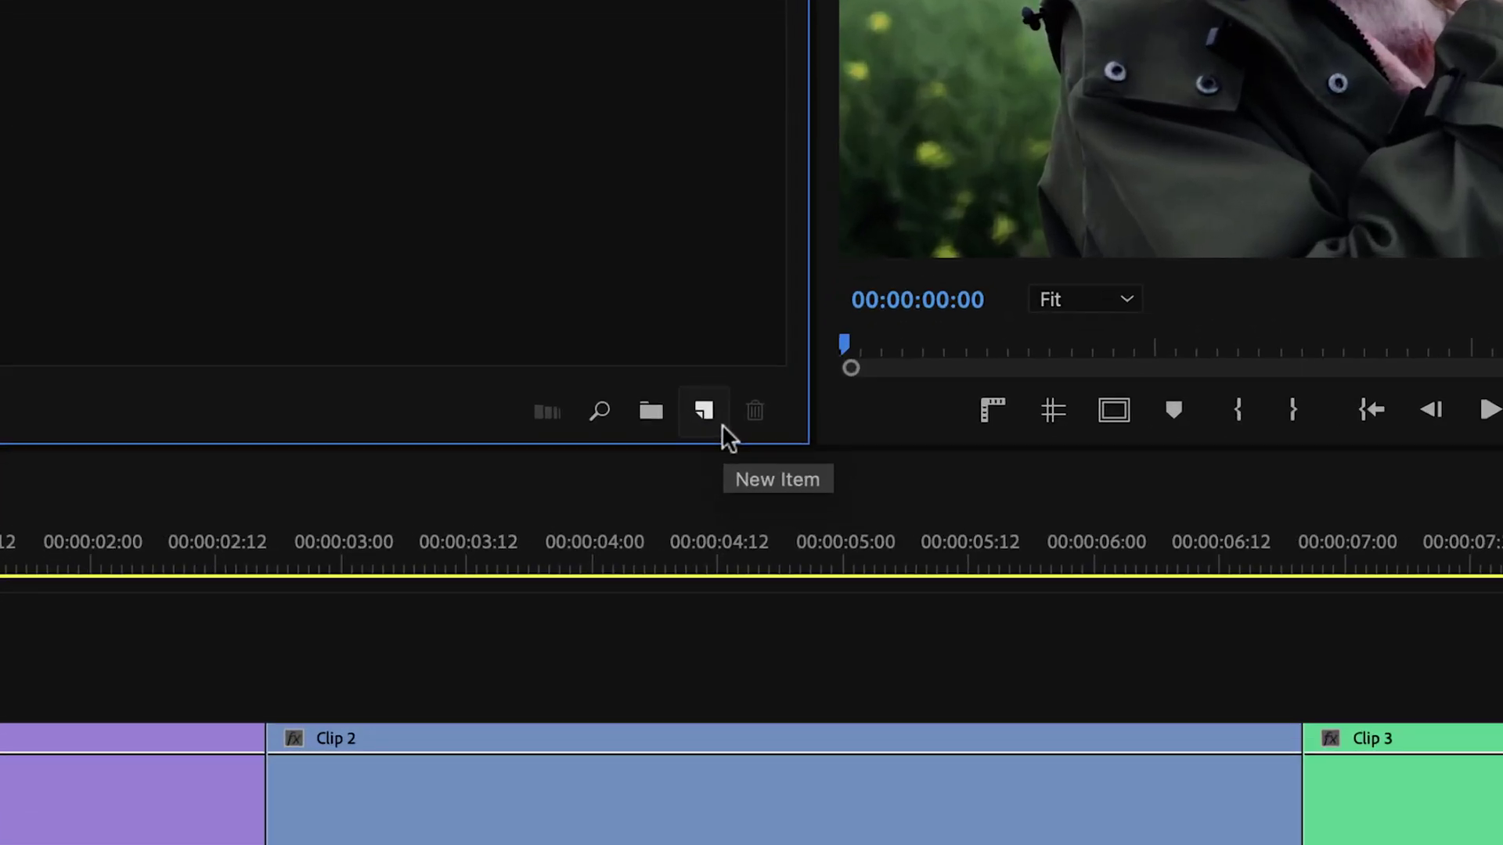
- Create a new adjustment layer in the project with the default settings
left_click(767, 579)
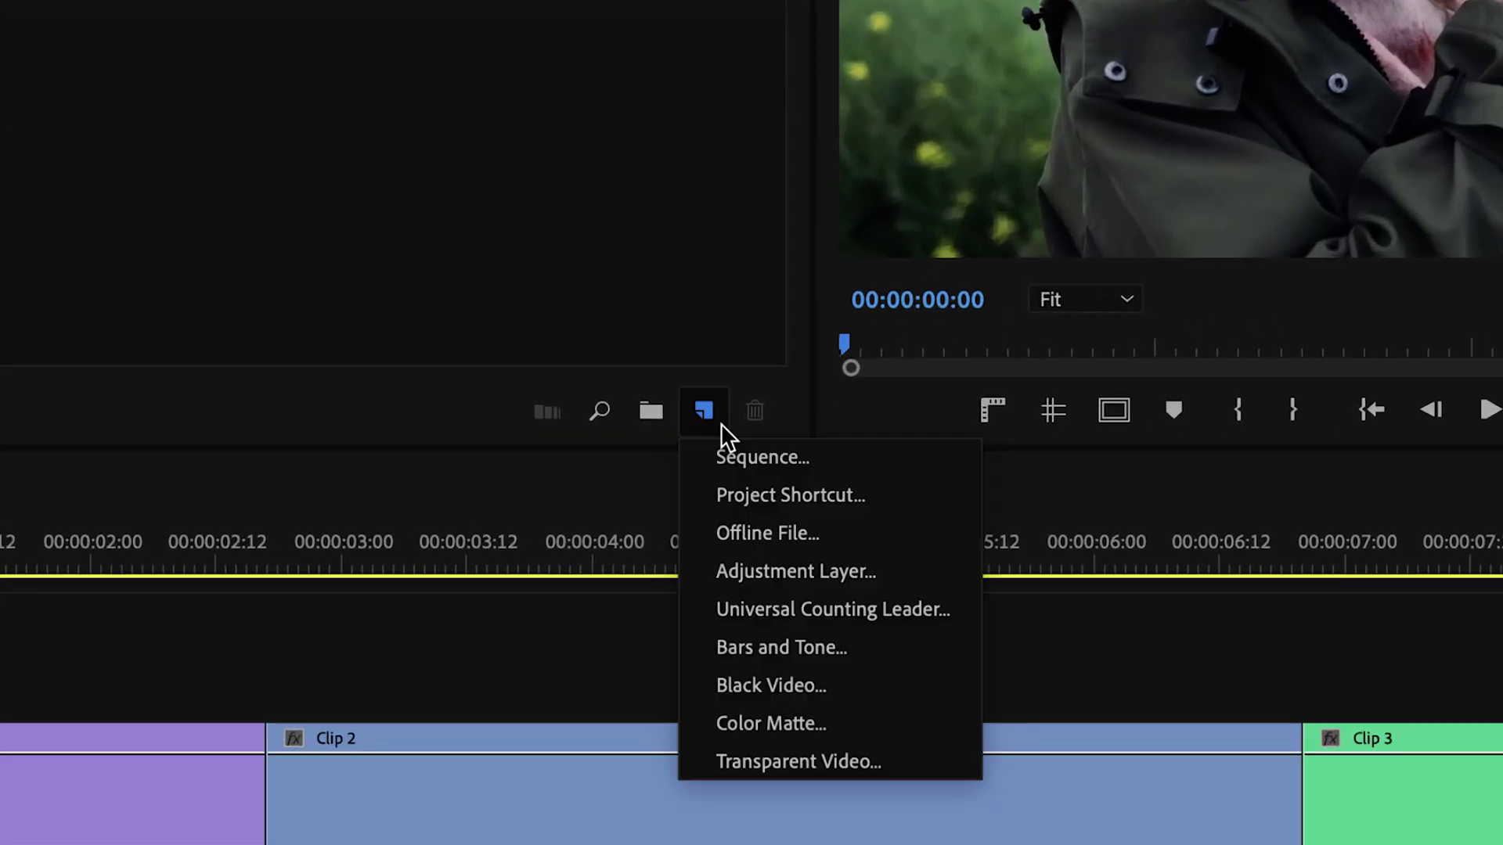
left_click(918, 568)
left_click(1031, 484)
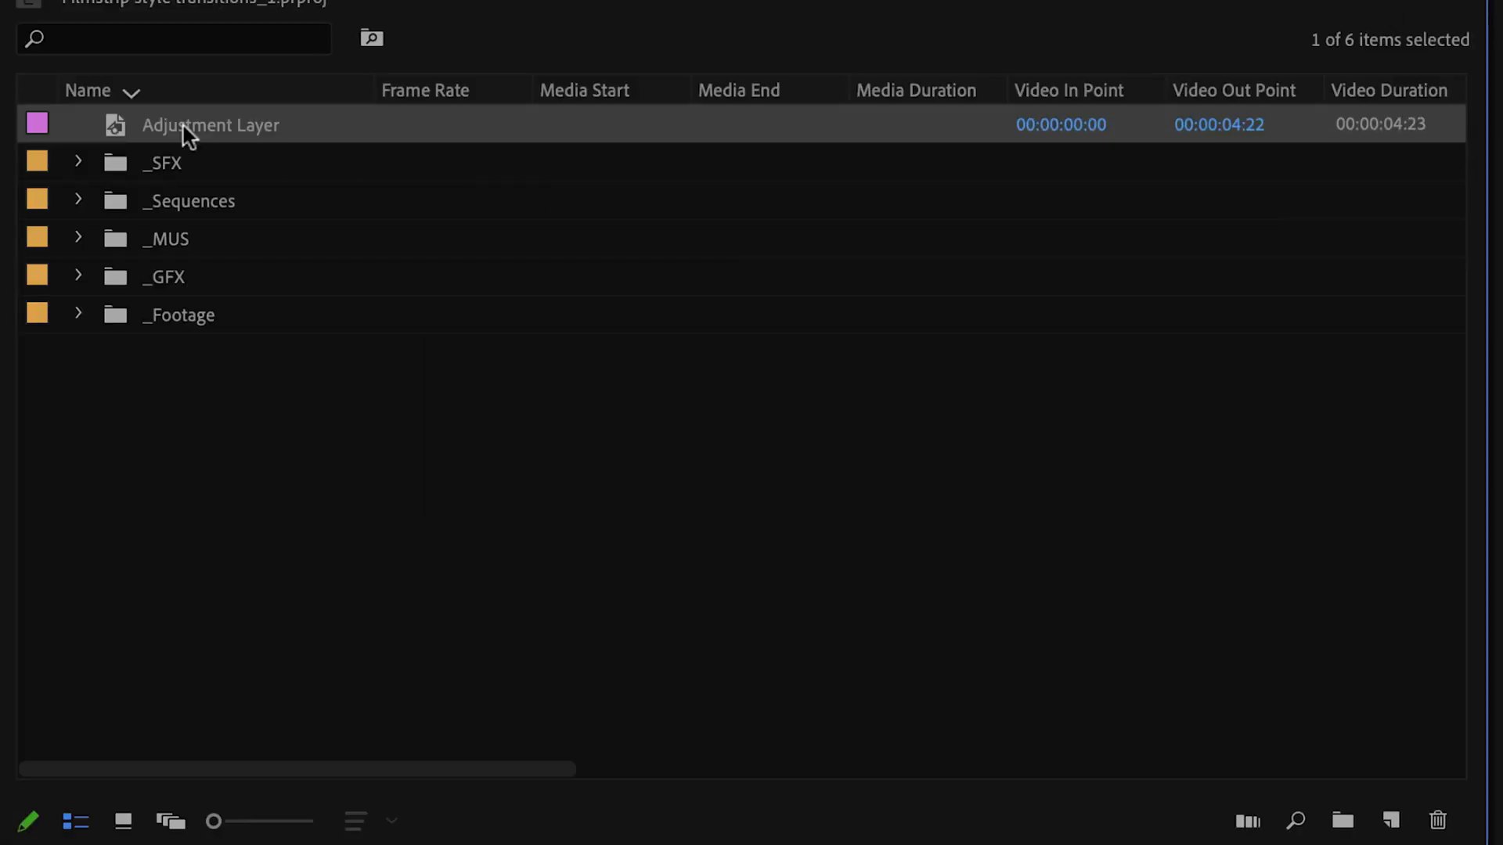
- Set the adjustment layer's duration to 00:00:02:00 in the project
right_click(129, 136)
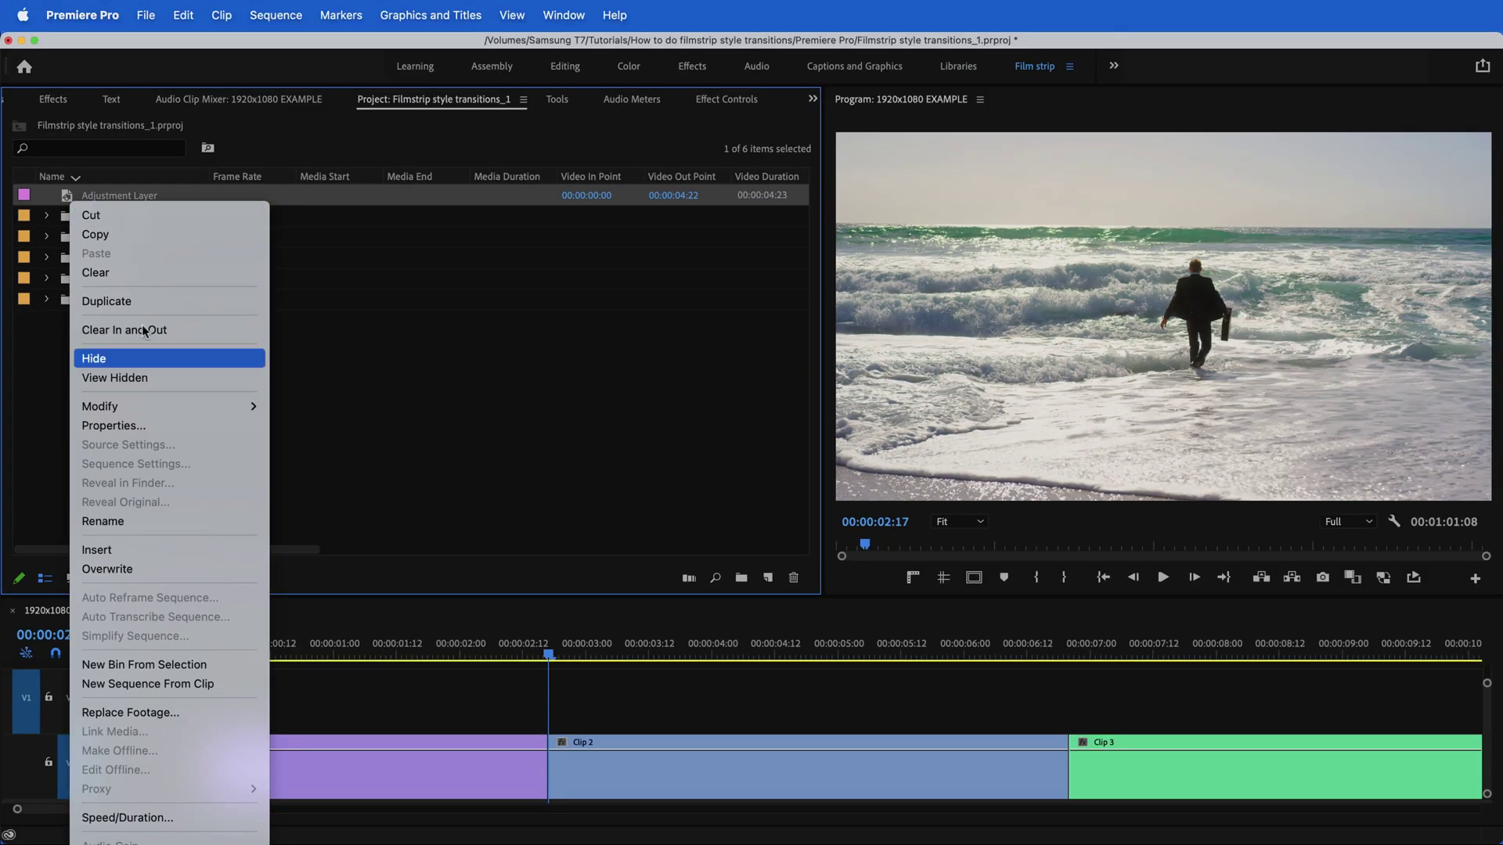
left_click(188, 819)
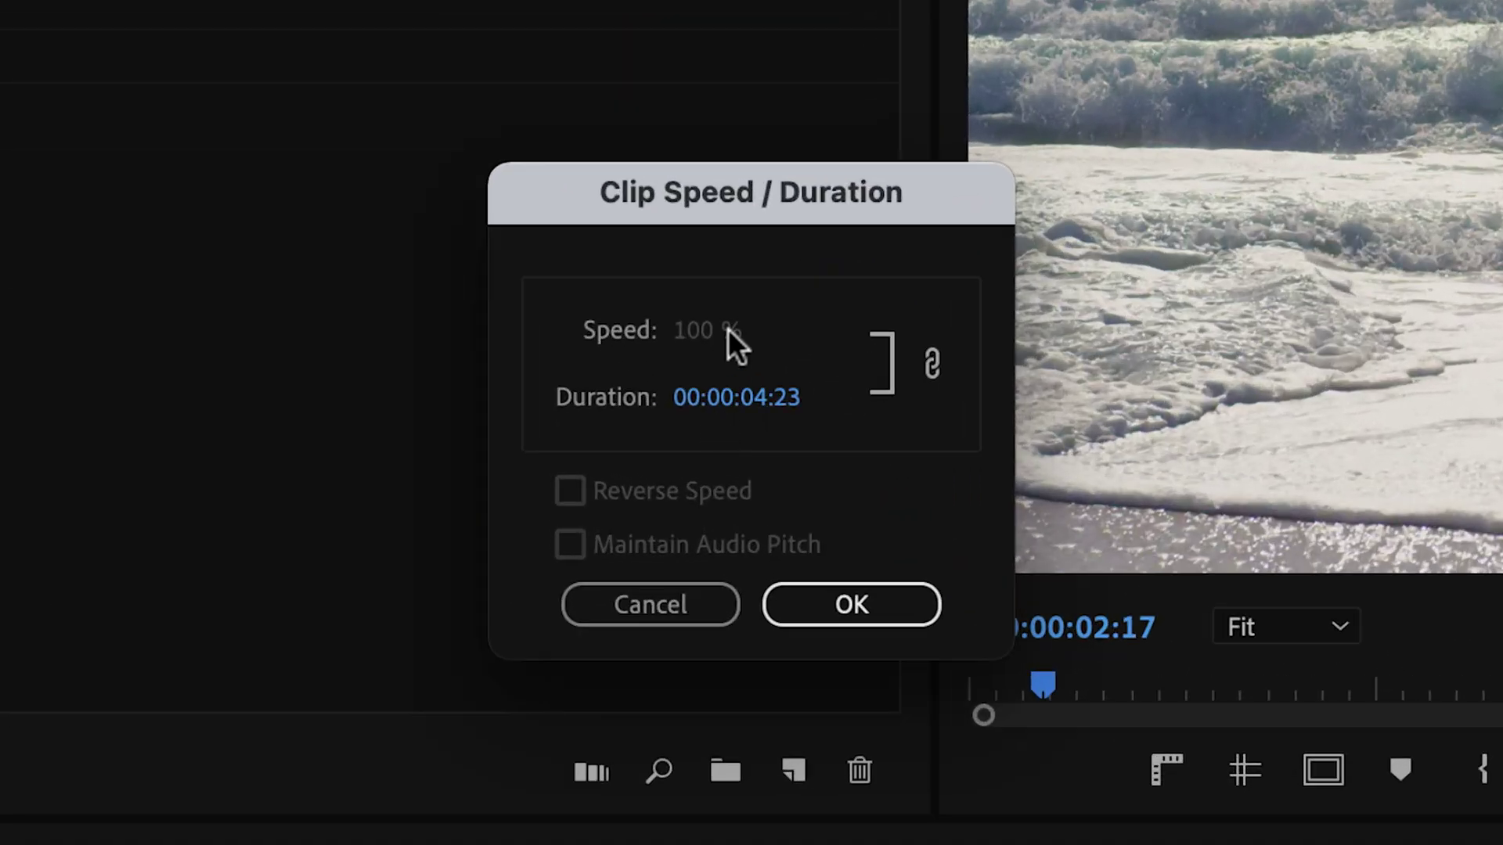
left_click_drag(747, 193, 726, 177)
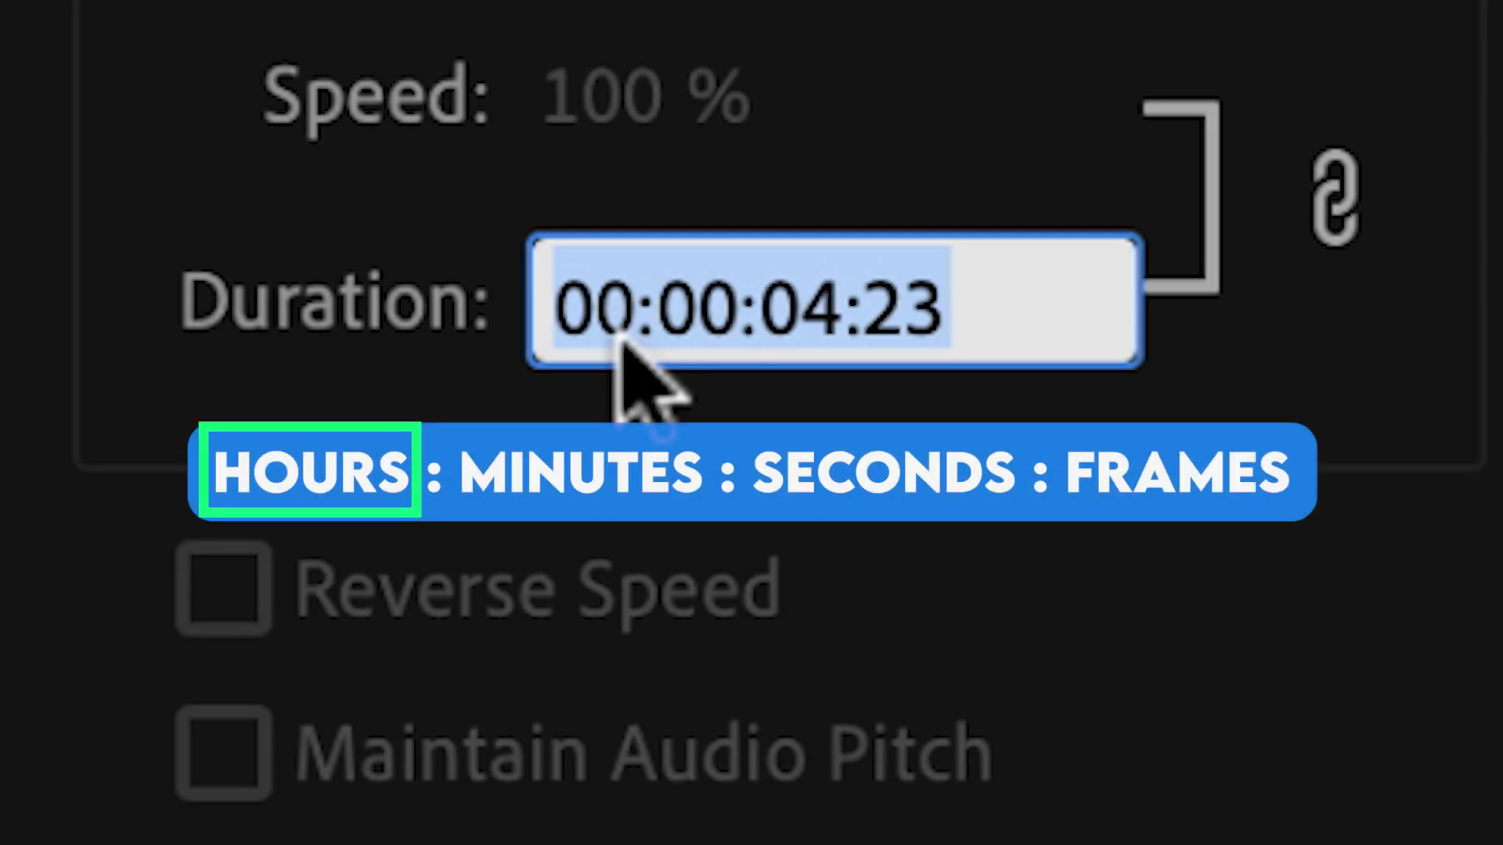
left_click_drag(557, 309, 625, 345)
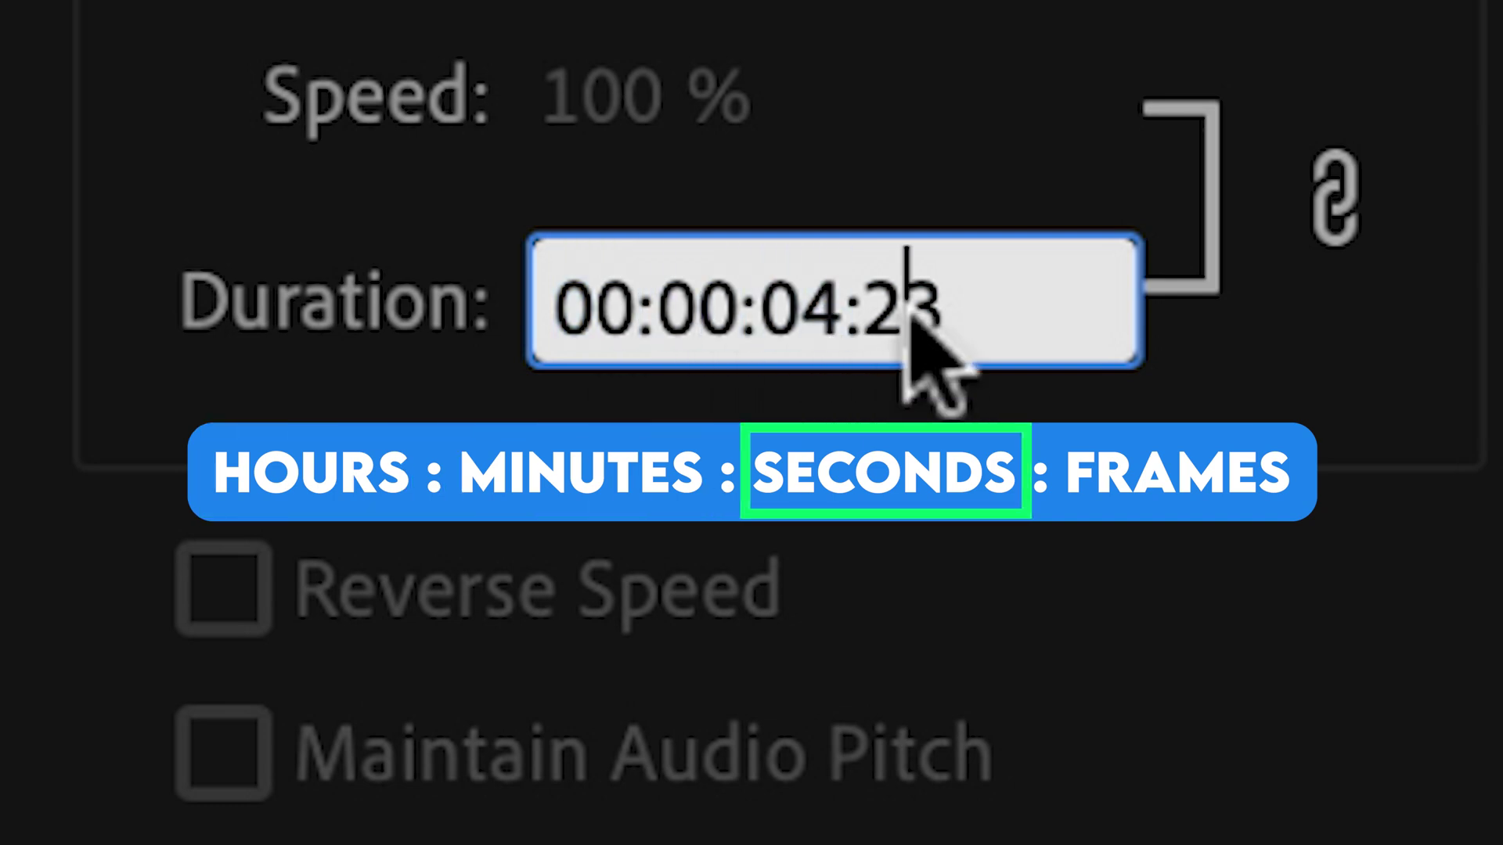
left_click(845, 329)
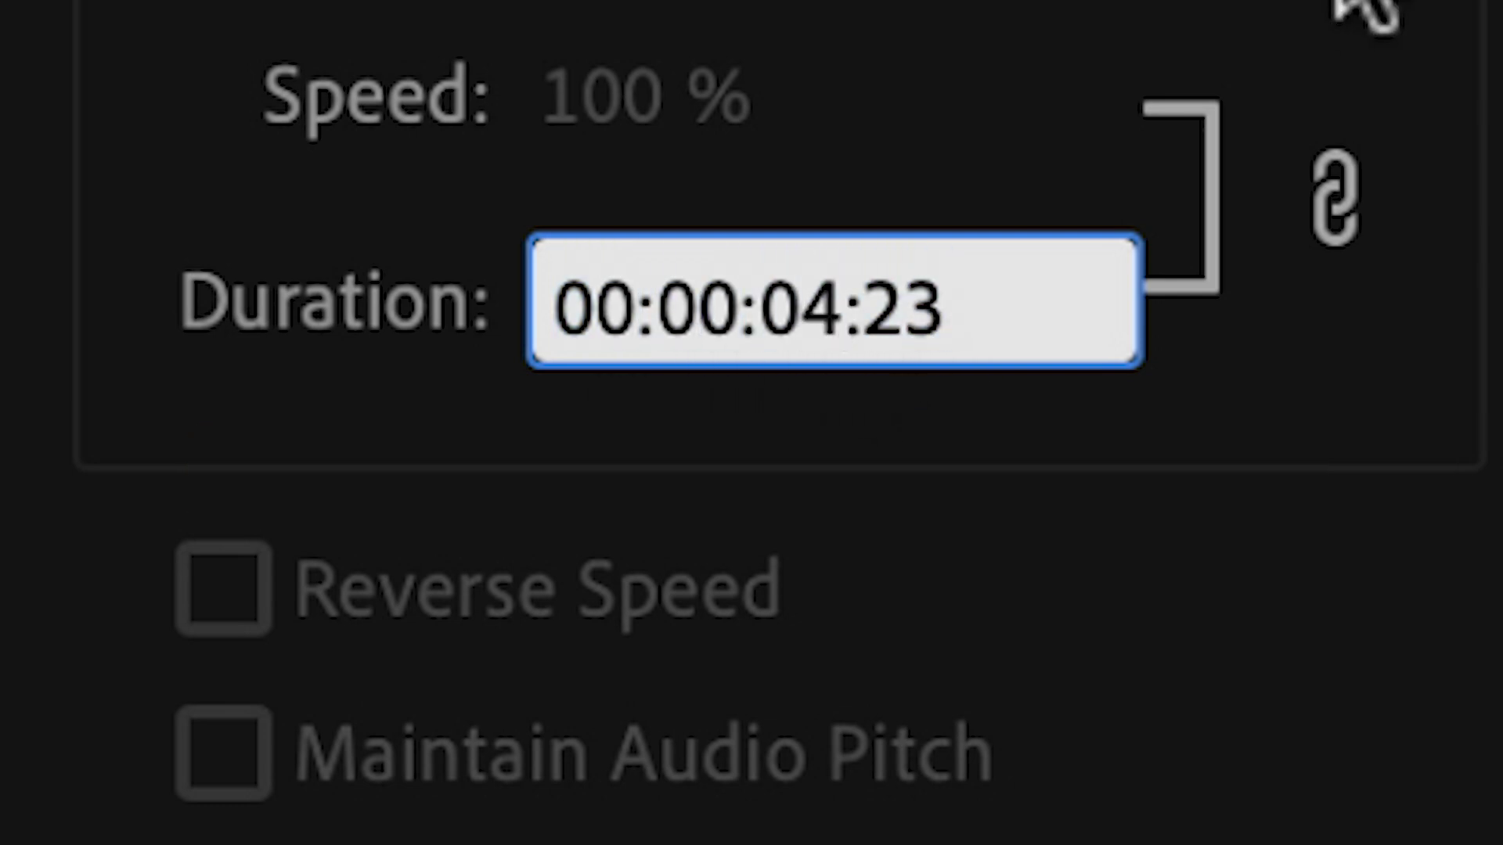
type("2")
left_click(910, 345)
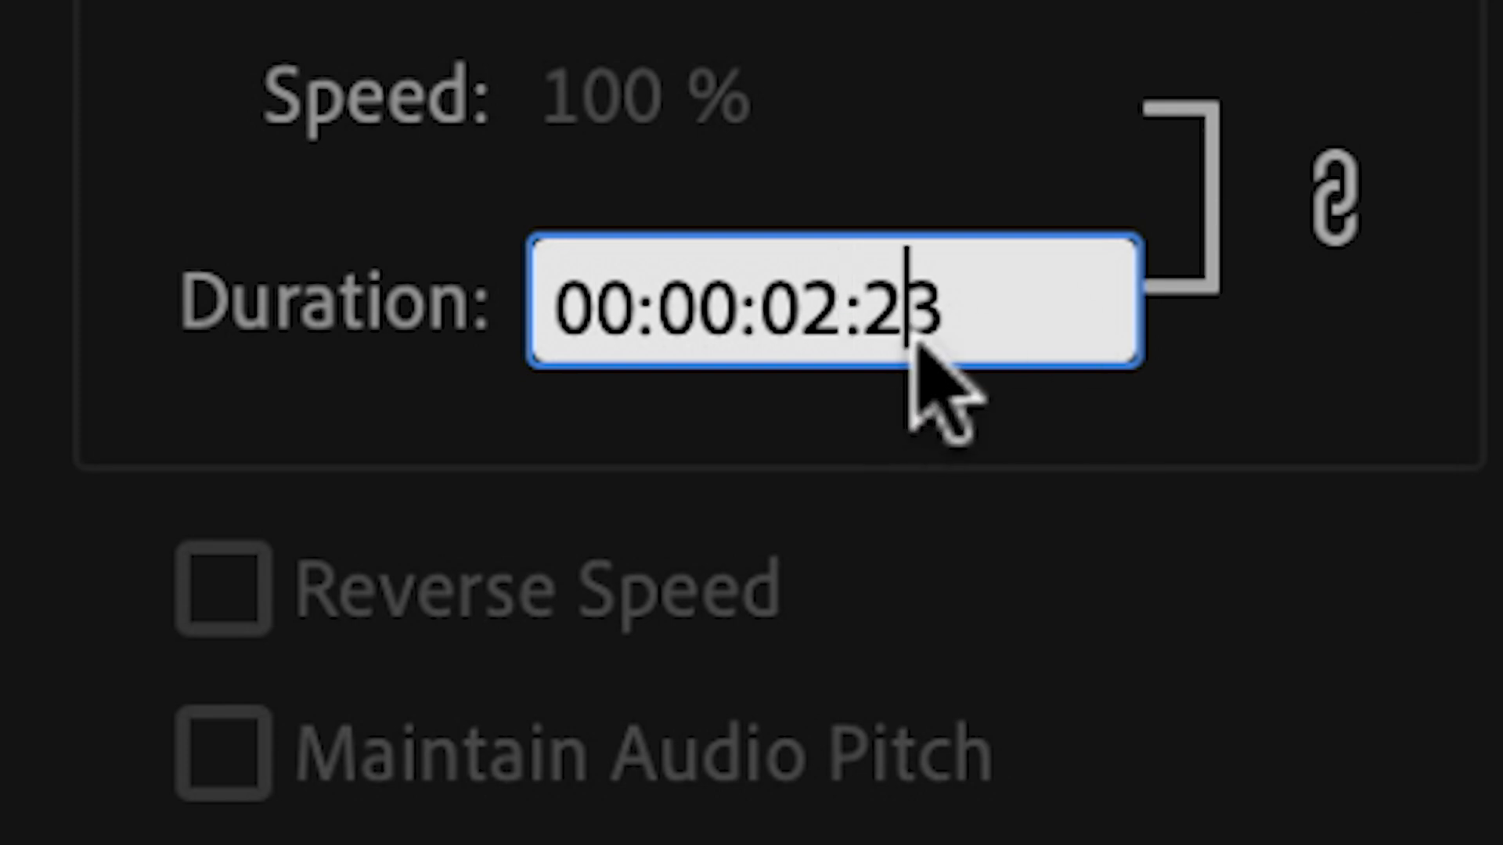
key("Right")
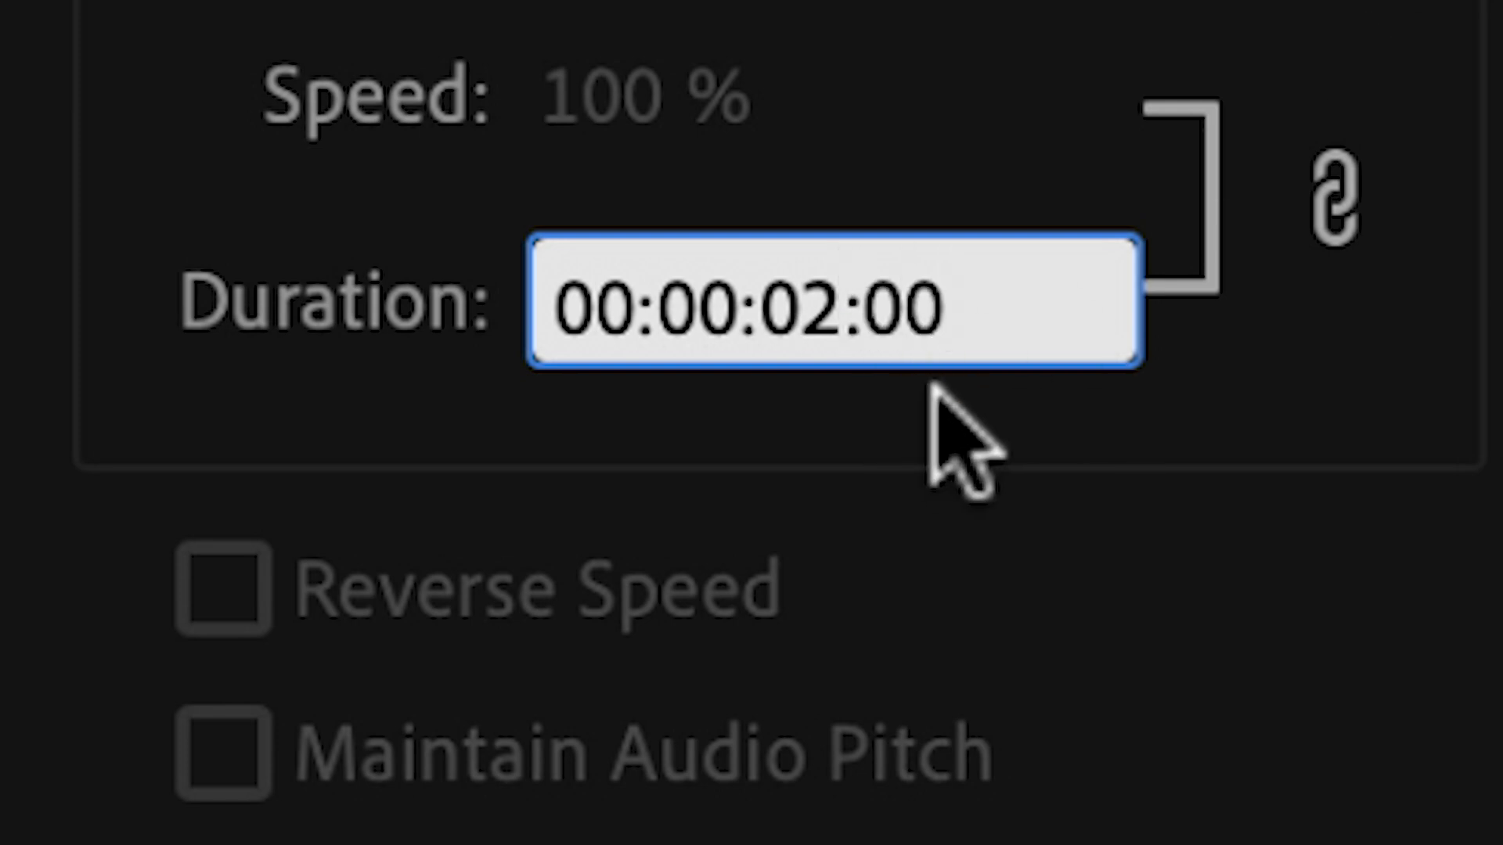
left_click(956, 436)
left_click(986, 806)
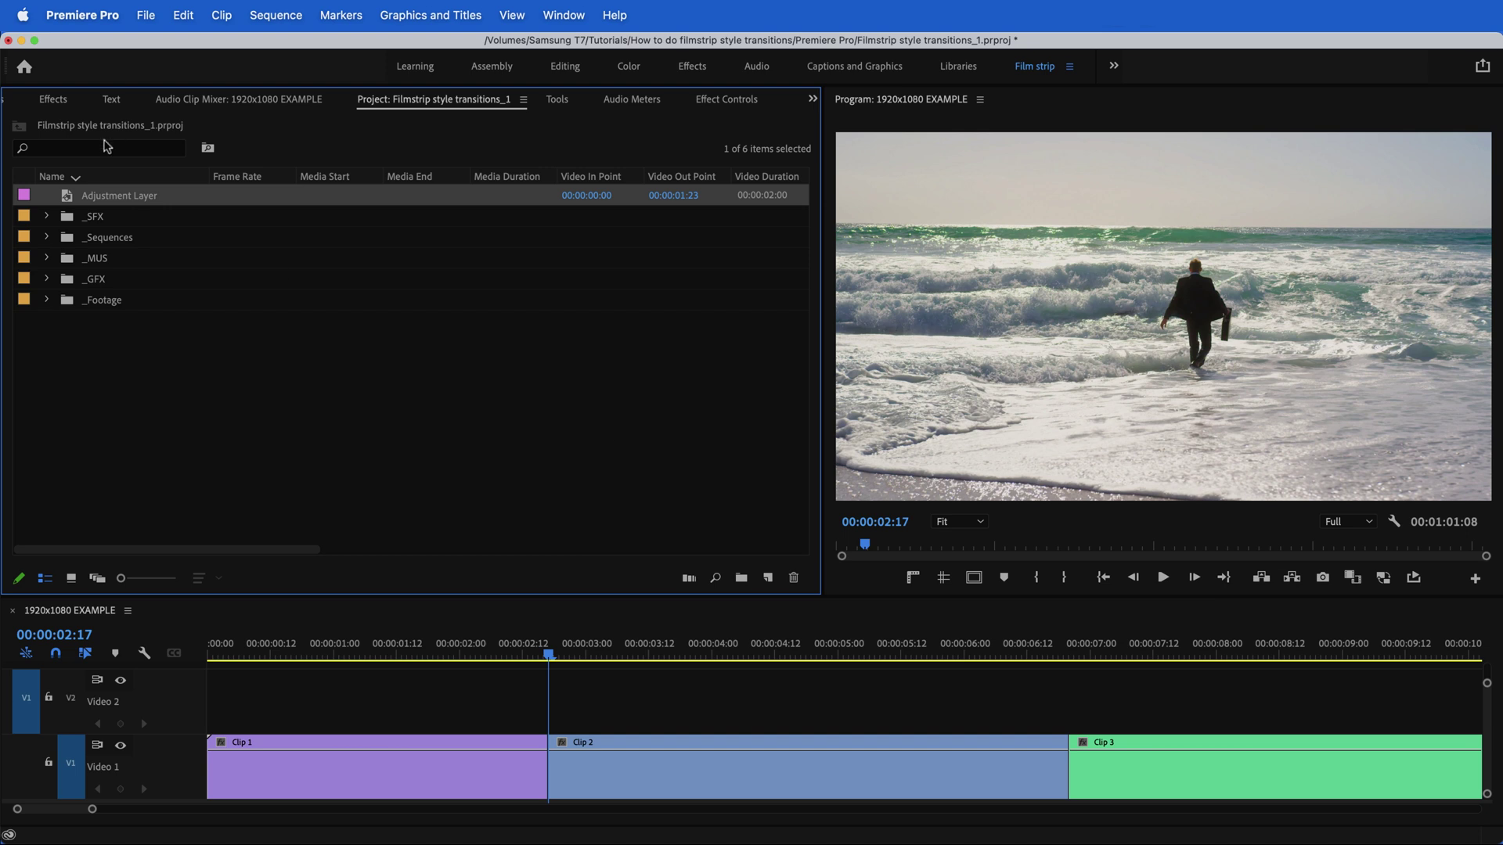
- Place the adjustment layer on Video 2 at the sequence start and add a clip marker on it at 00:00:01:00
left_click_drag(67, 202, 446, 700)
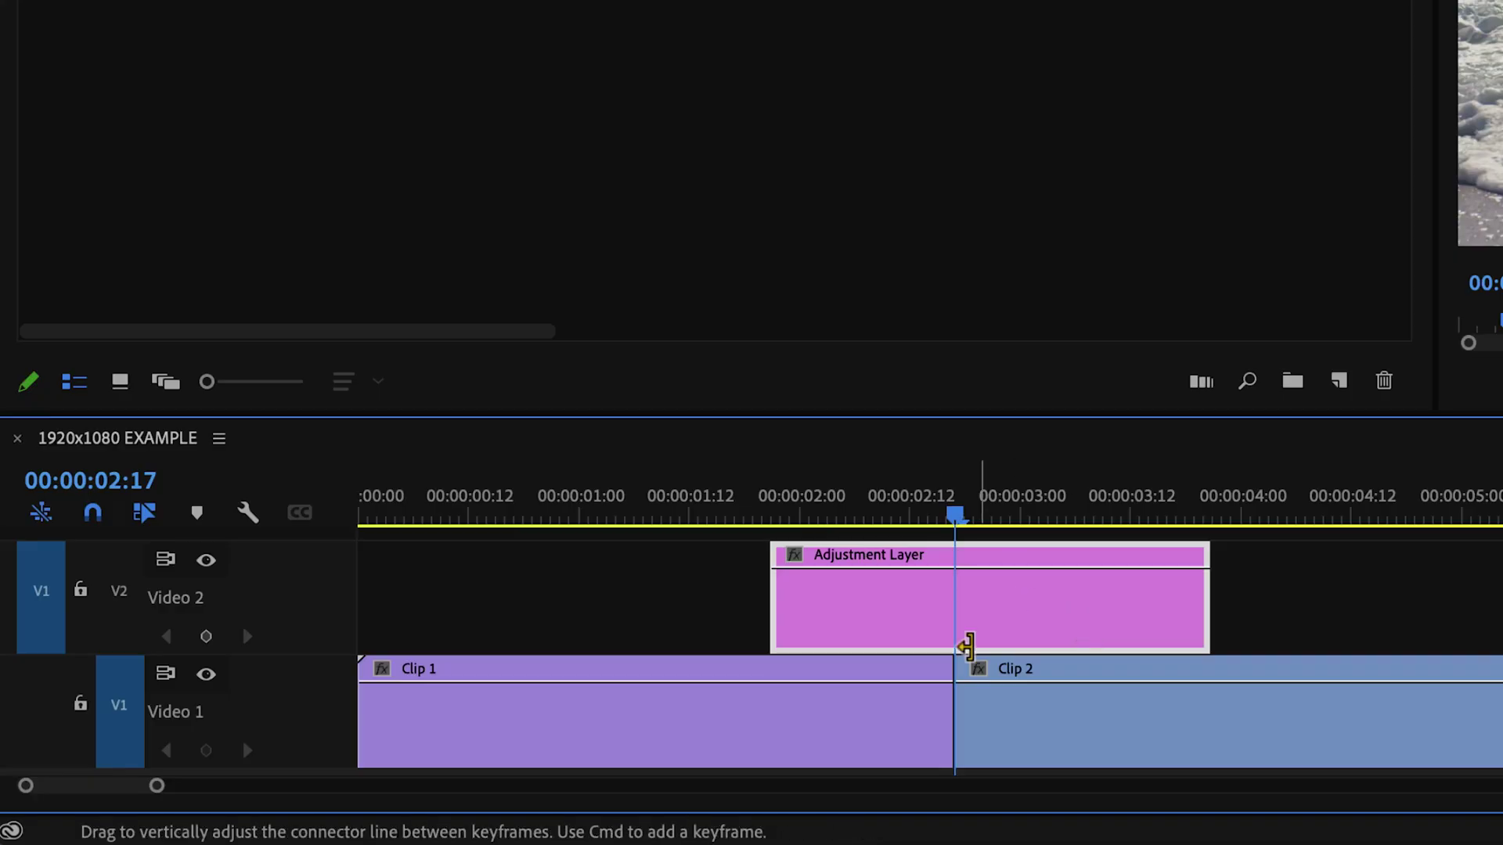
left_click_drag(1147, 611, 655, 627)
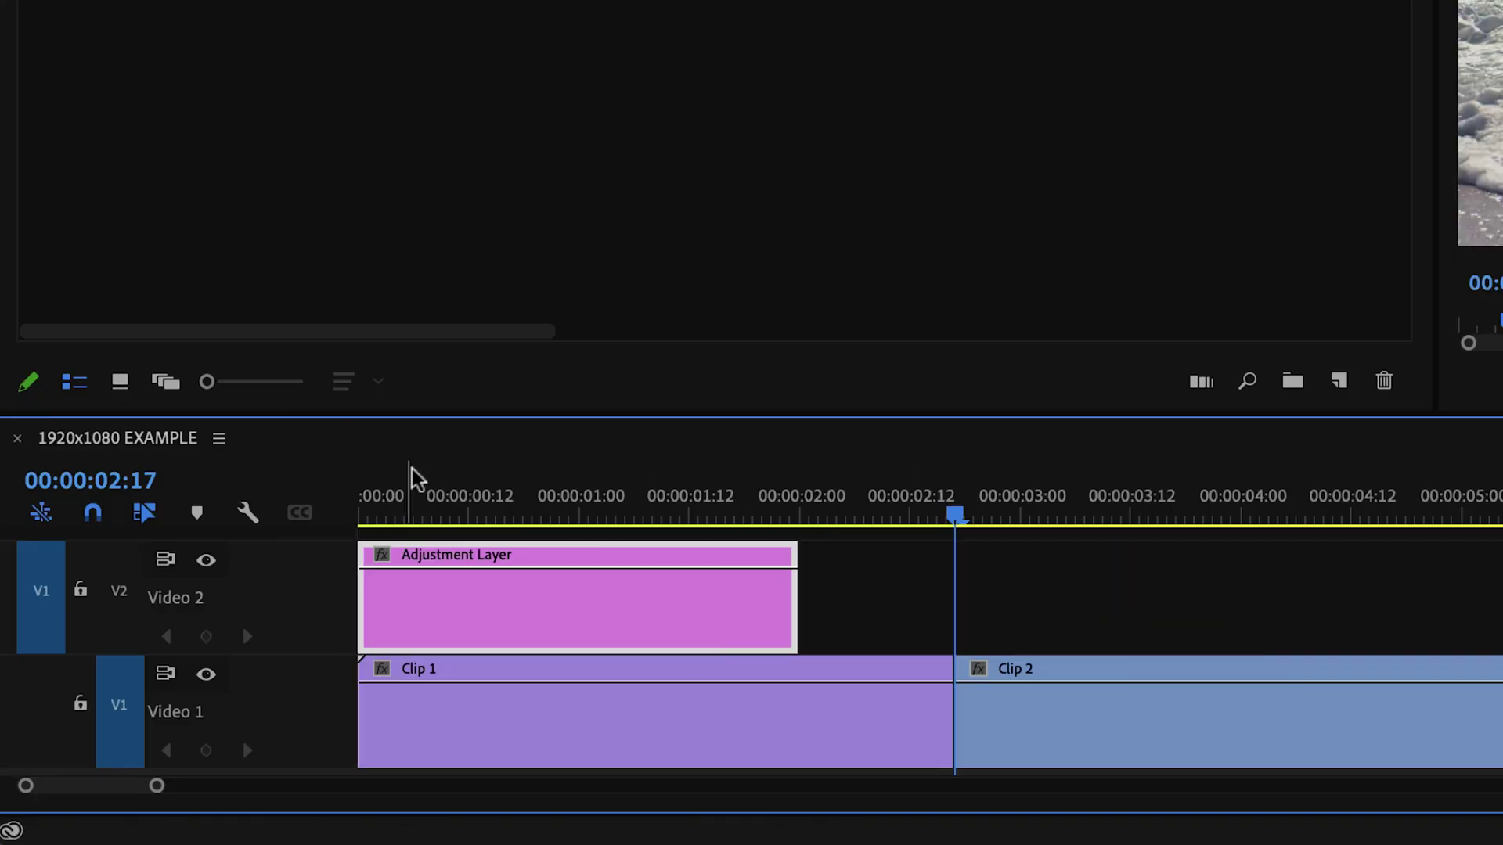
key("Home")
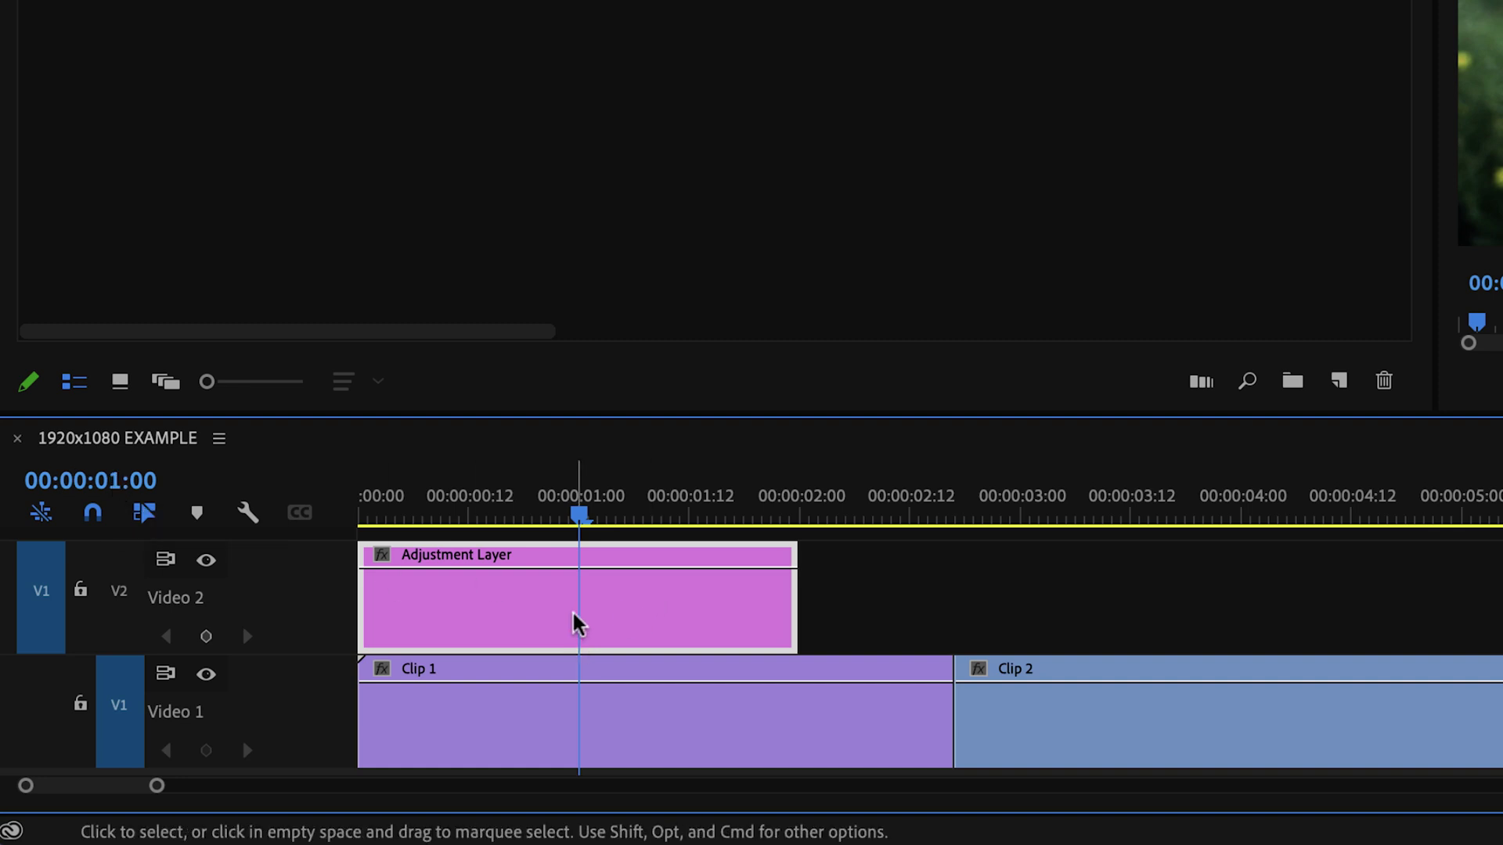
key("m")
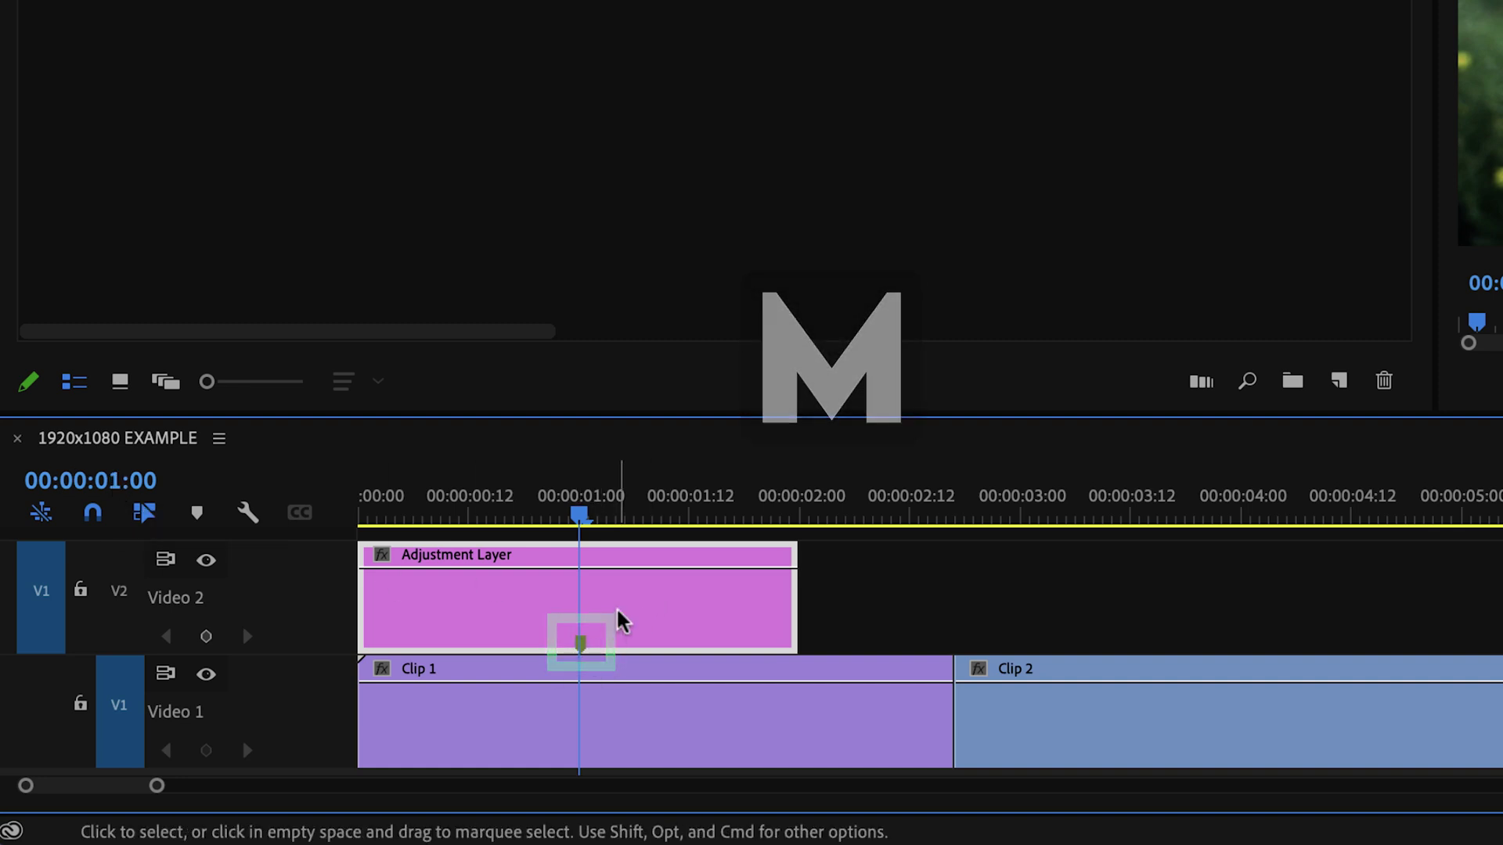
- Align the adjustment layer's marker with the cut between Clip 1 and Clip 2, and add a sequence marker at 00:00:02:17
left_click_drag(667, 627, 1048, 626)
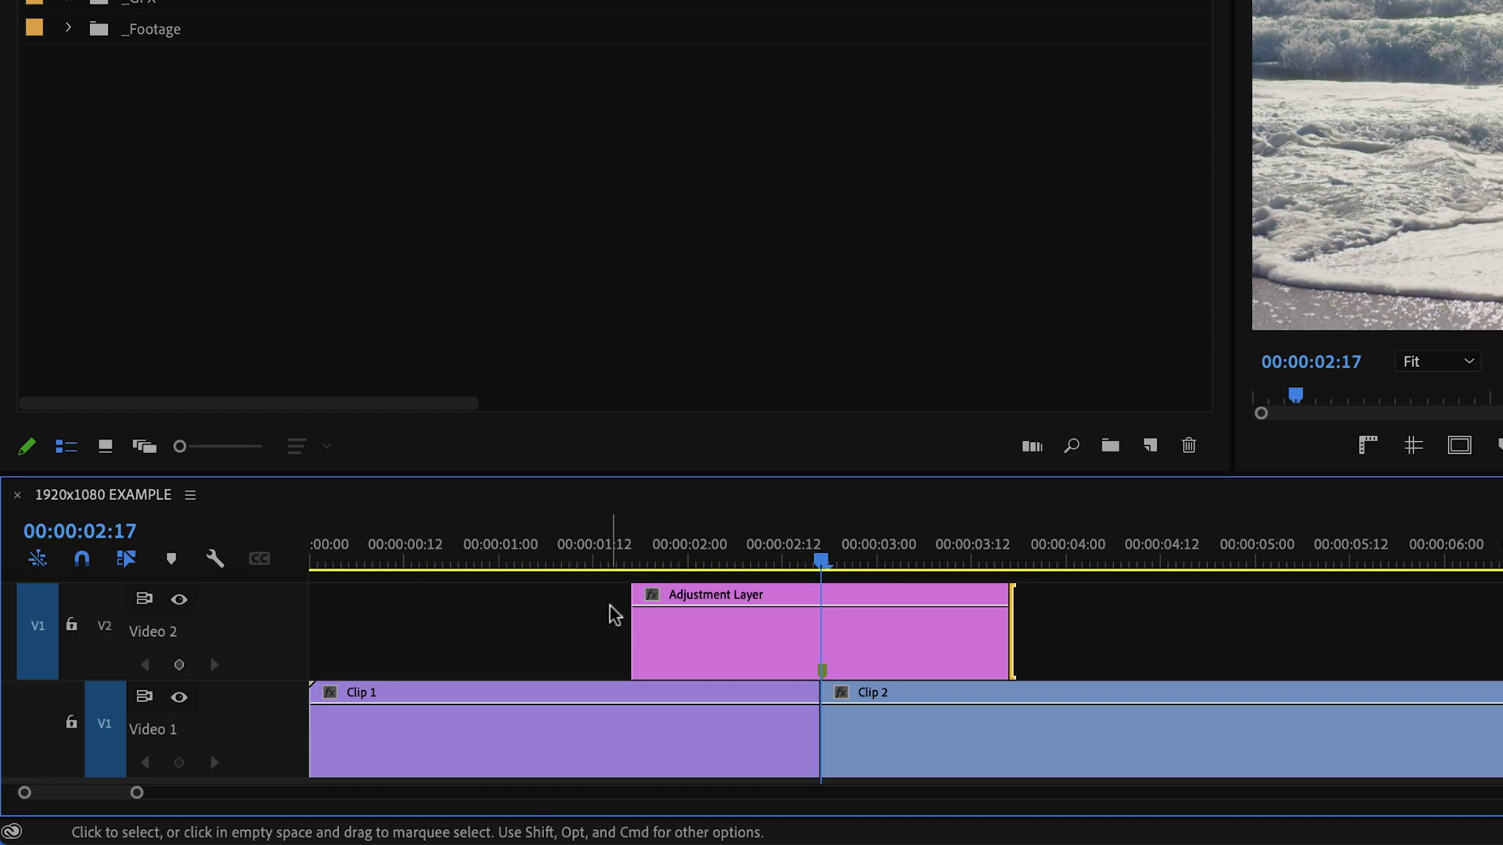
key("m")
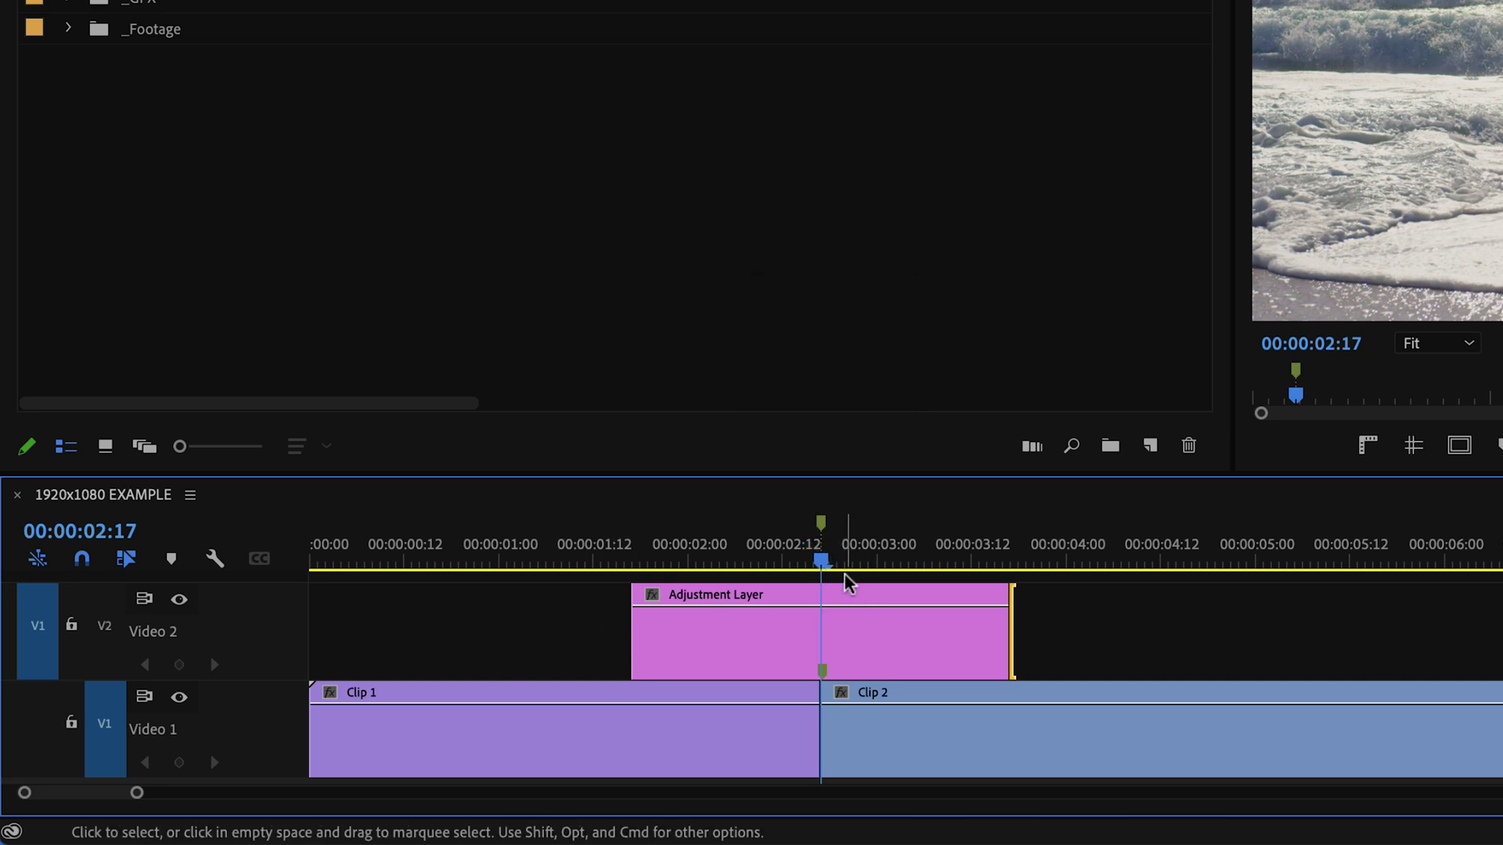
left_click_drag(835, 568, 860, 623)
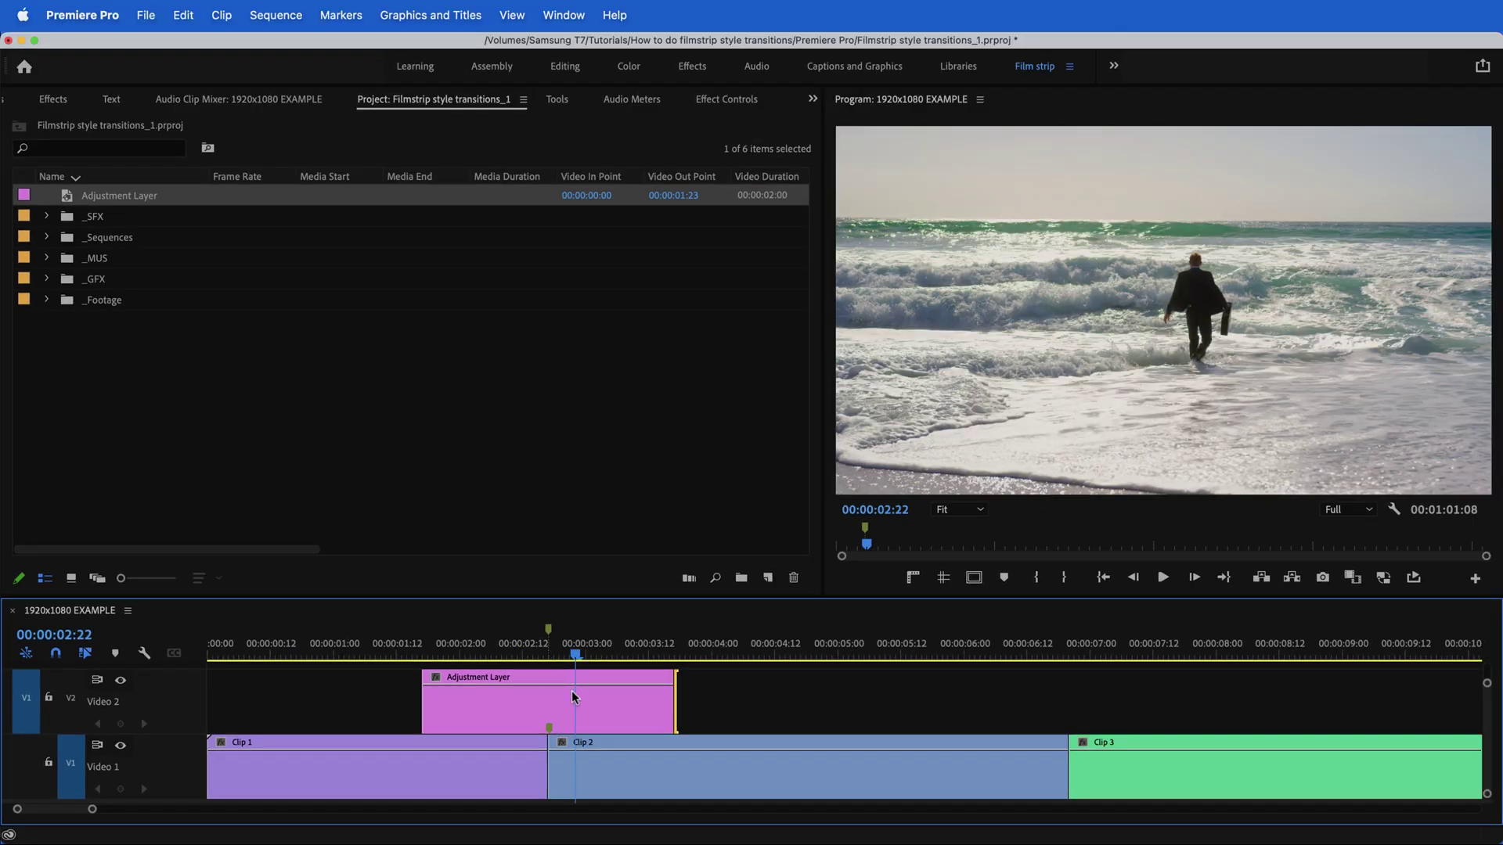
left_click_drag(575, 697, 523, 707)
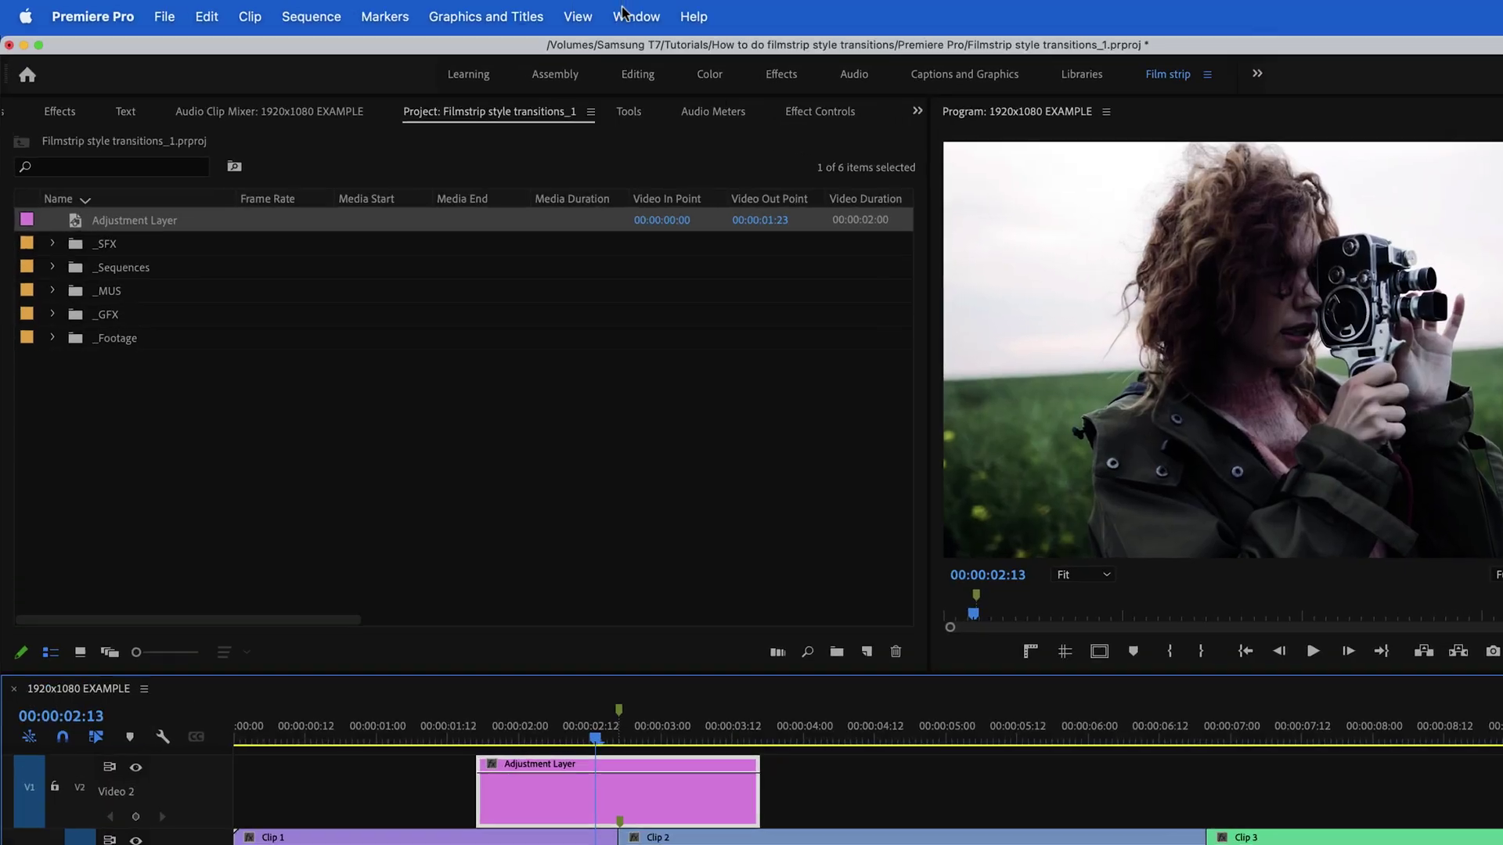
- Search the effects for levels and apply the Levels video effect to the adjustment layer
left_click(604, 16)
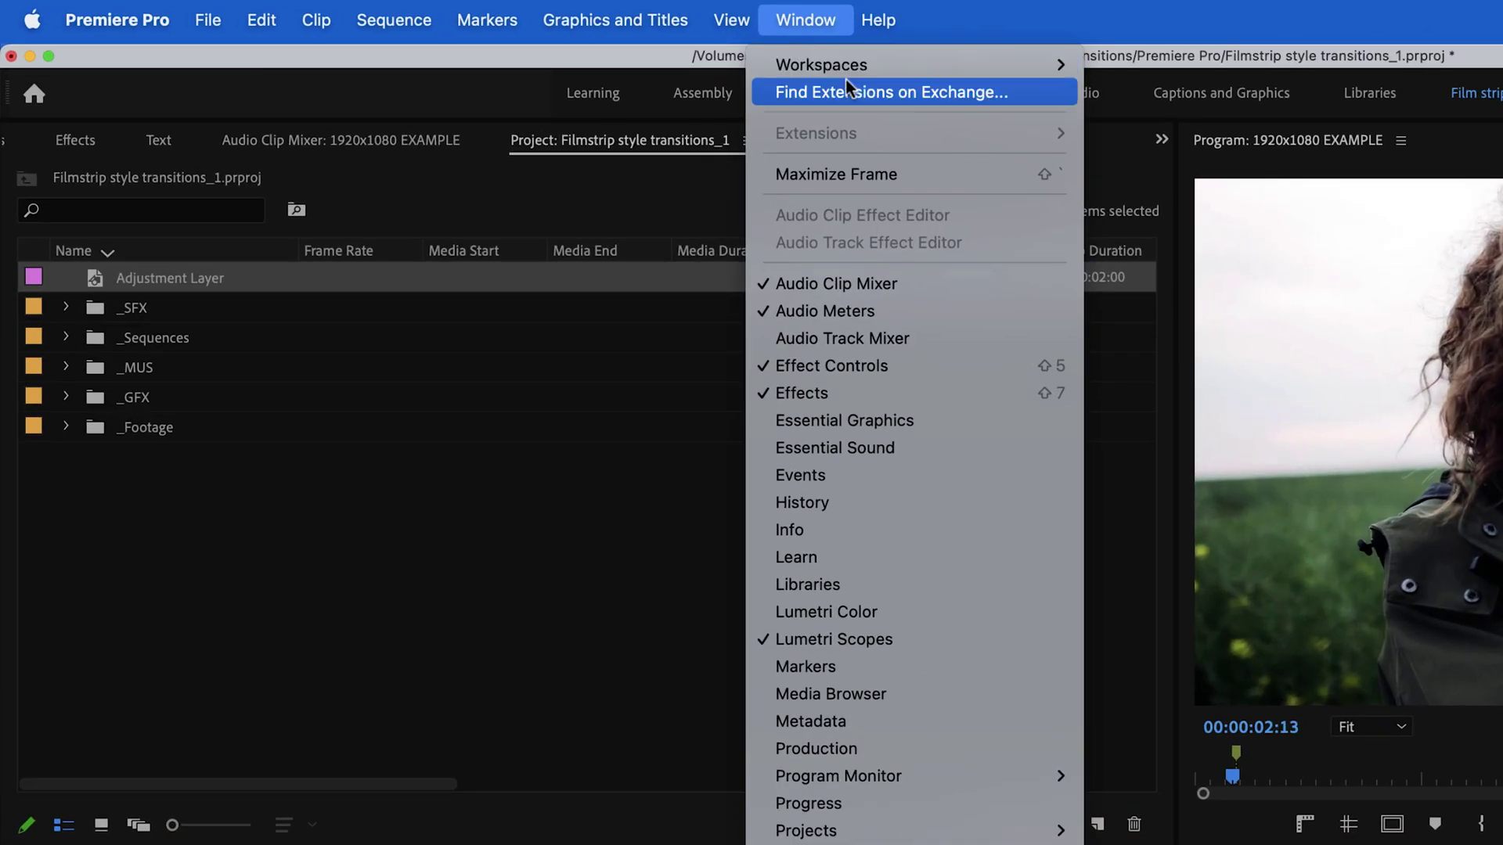
left_click(904, 395)
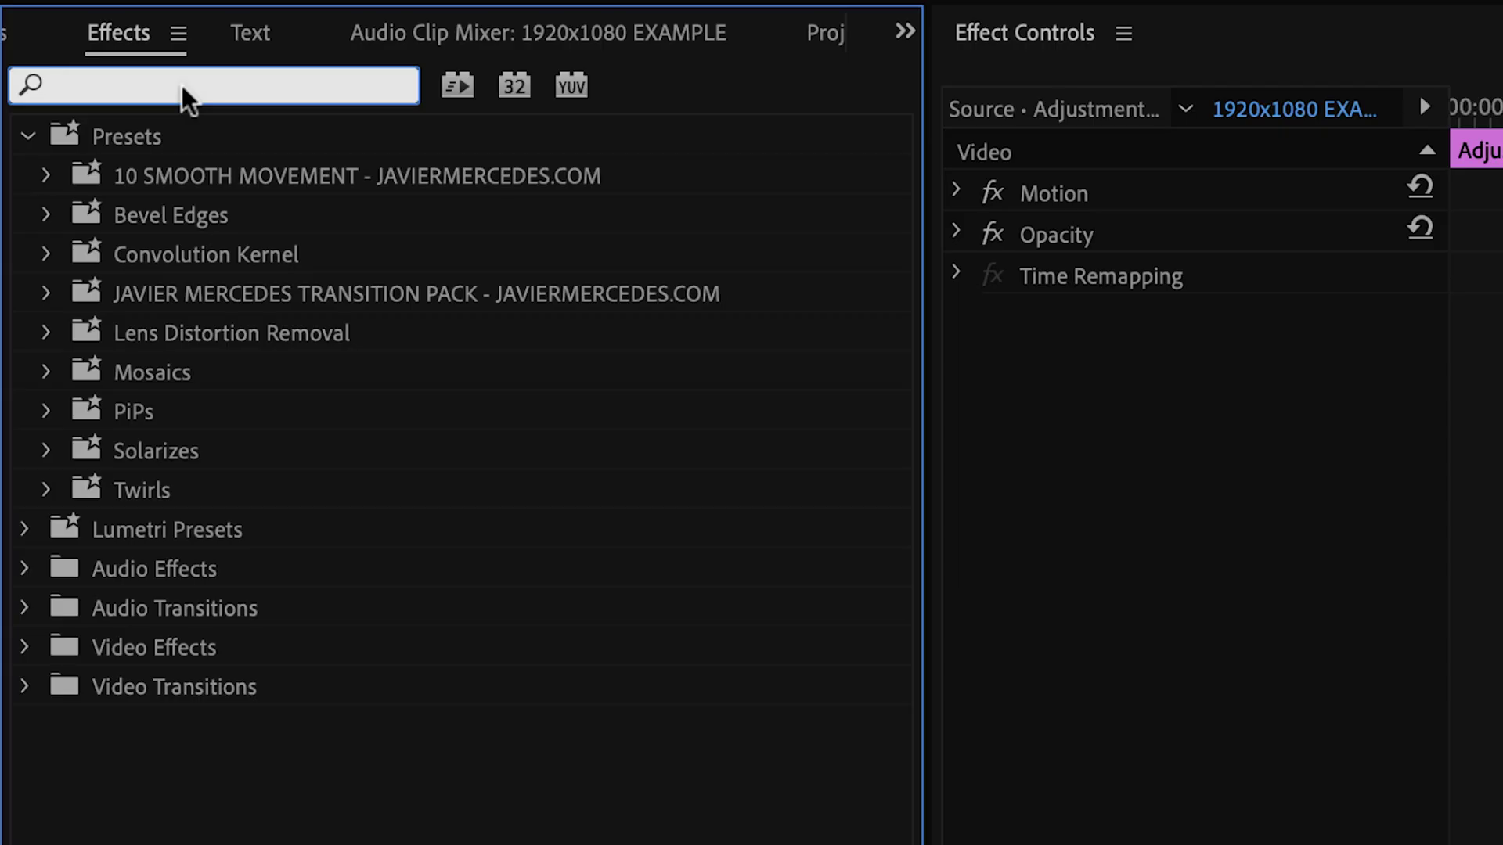
type("levels")
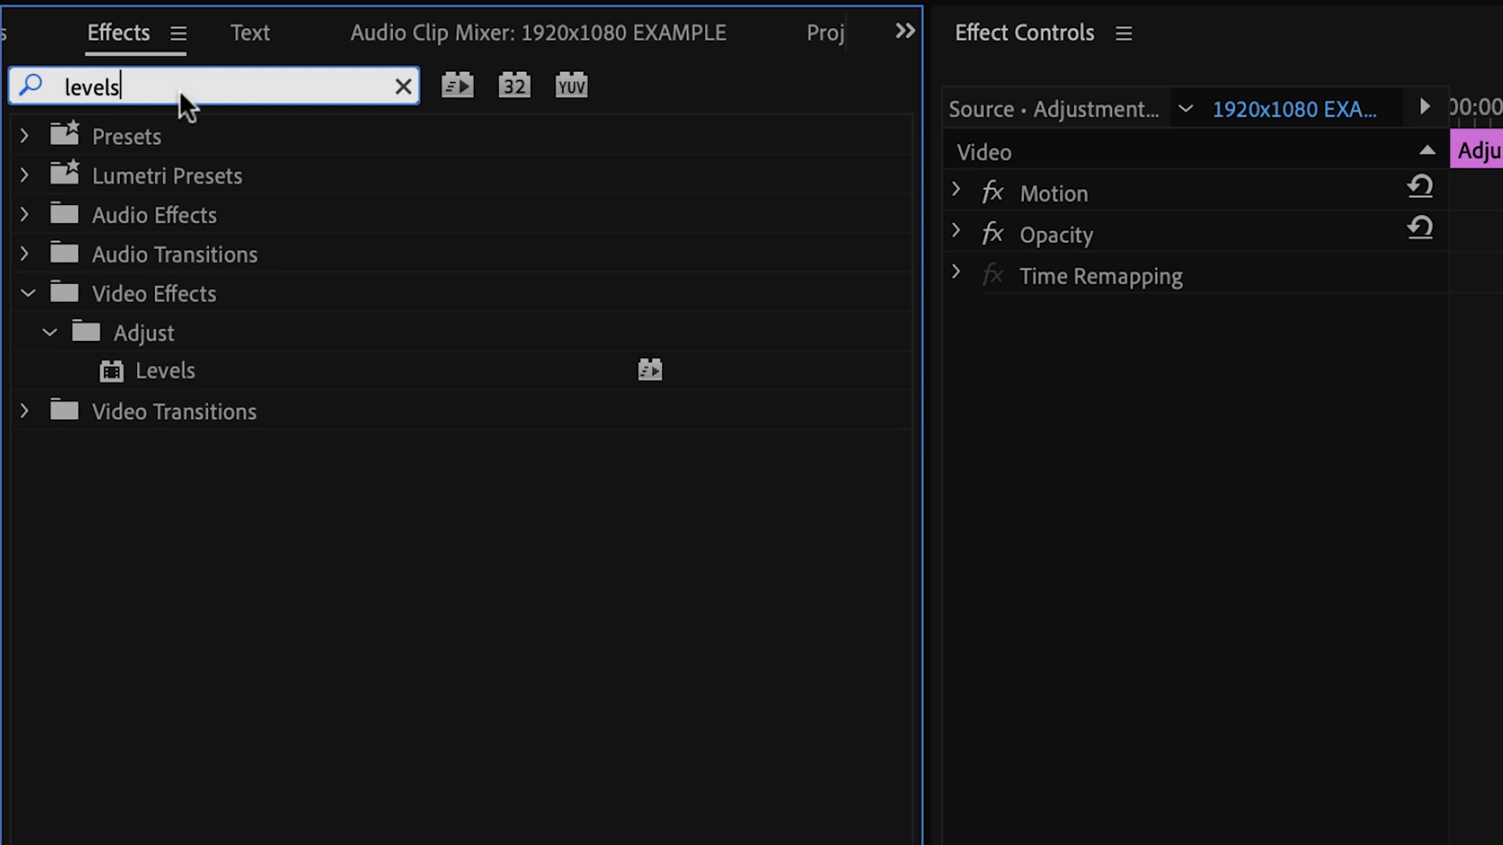
left_click(146, 358)
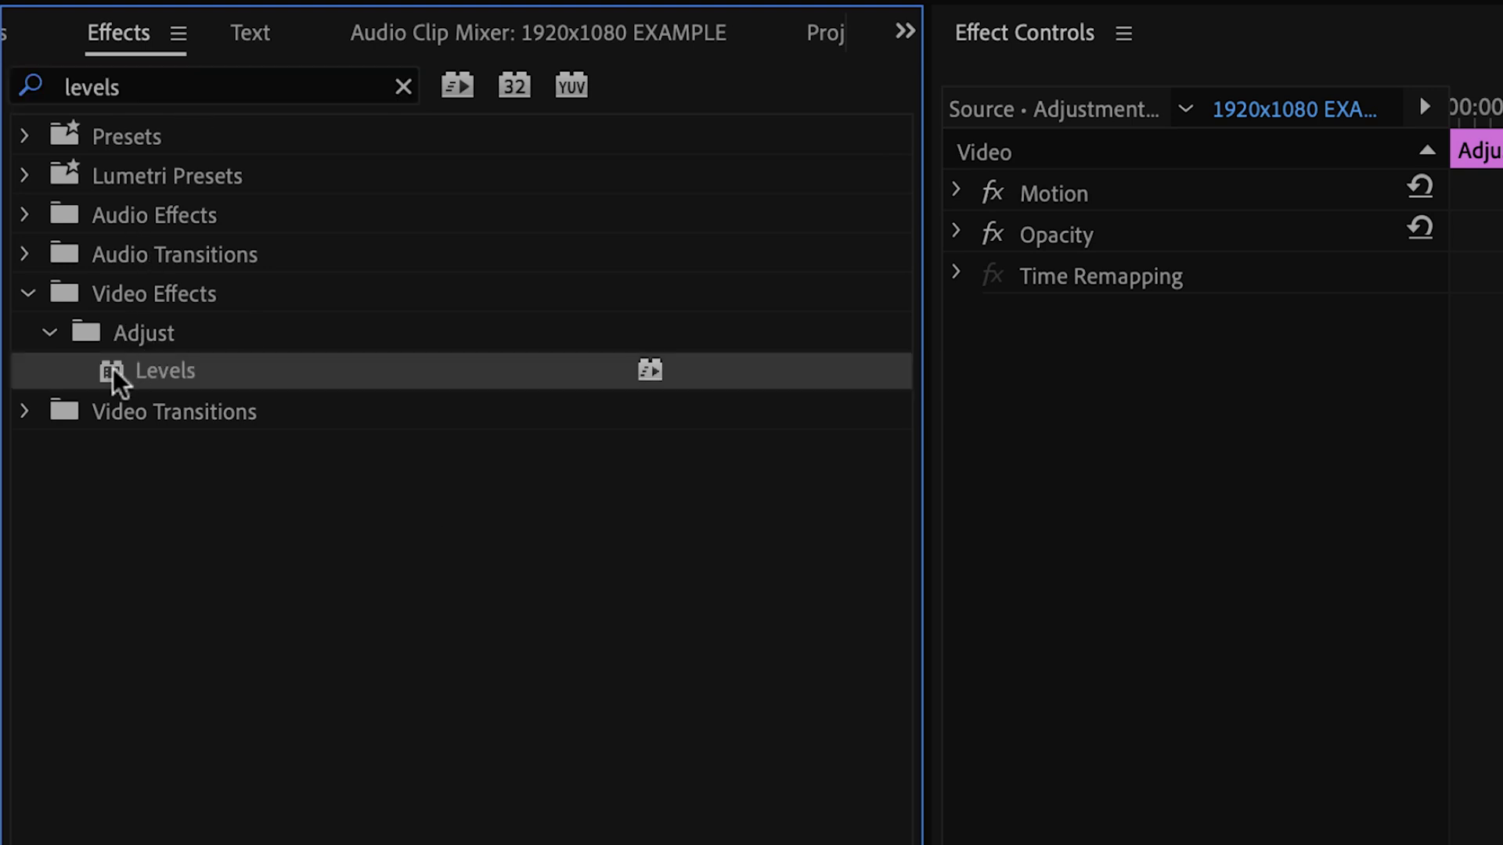
left_click_drag(118, 380, 519, 699)
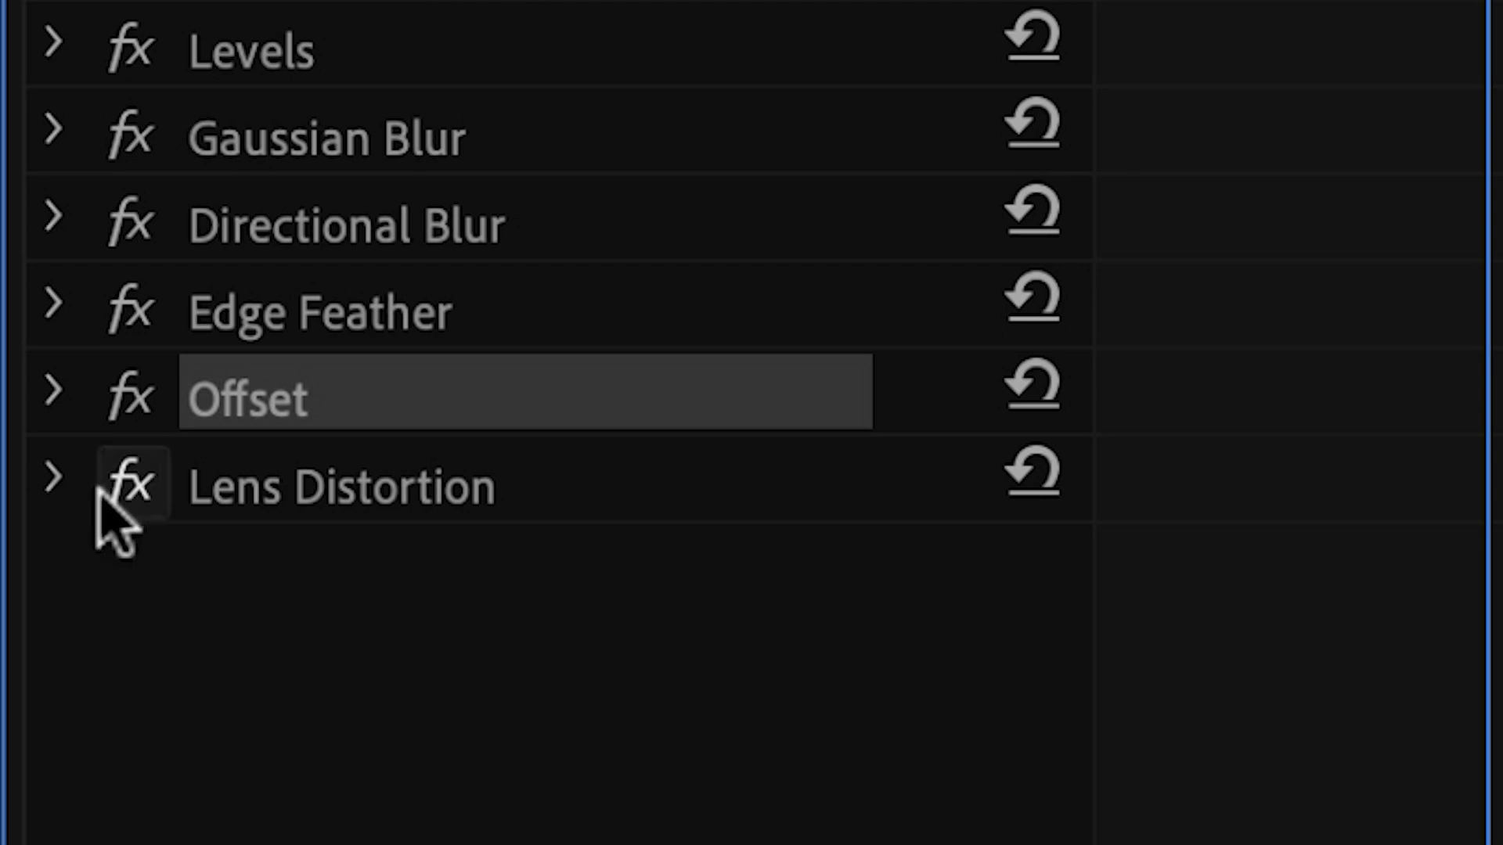
- Start Shift Center To keyframing for the Offset effect at the adjustment layer's first frame and move the playhead to its last frame
left_click(55, 403)
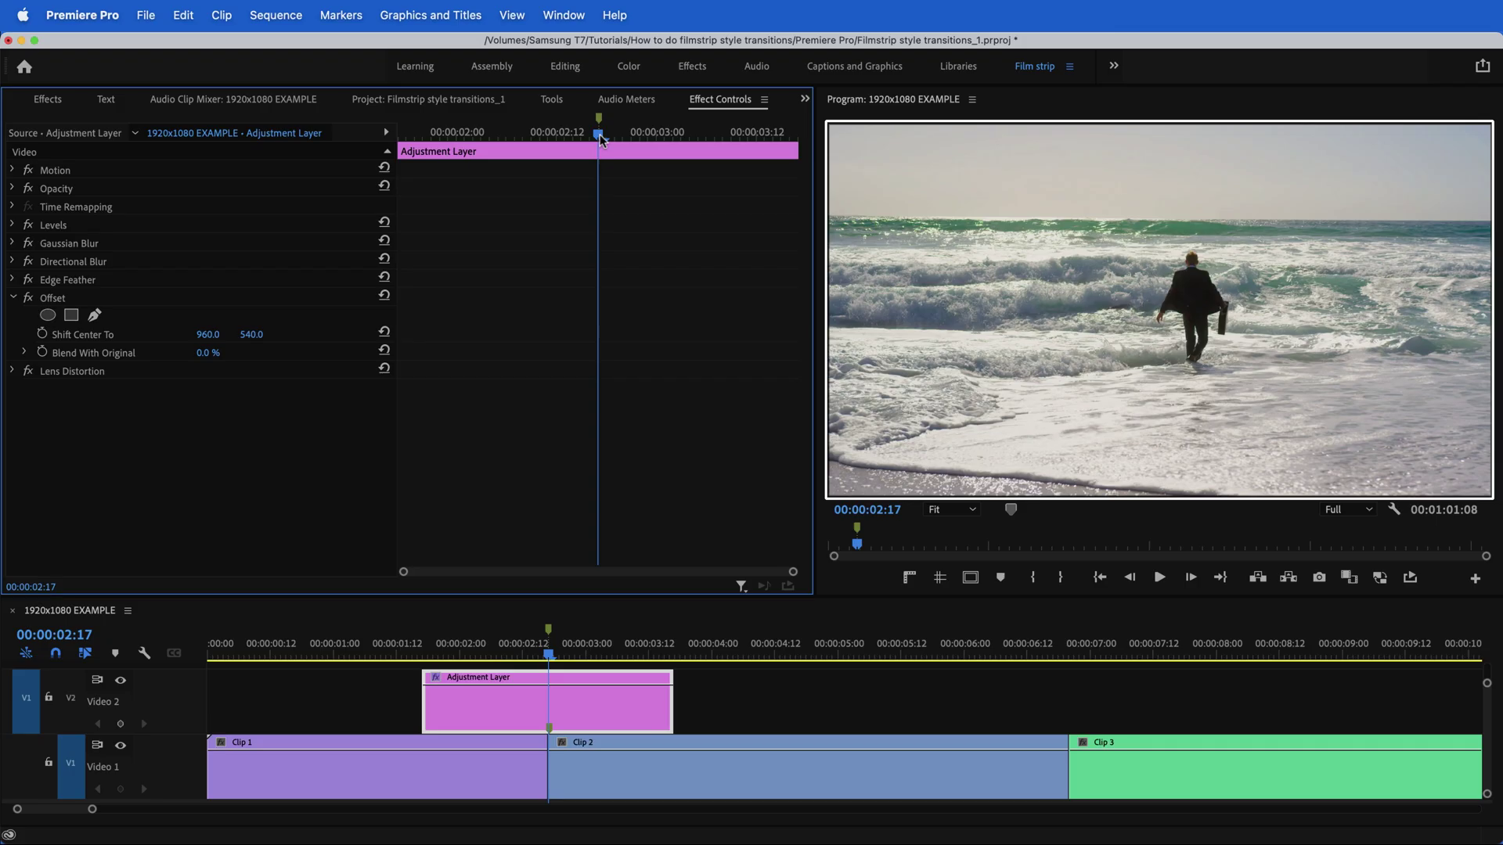
left_click_drag(599, 134, 401, 135)
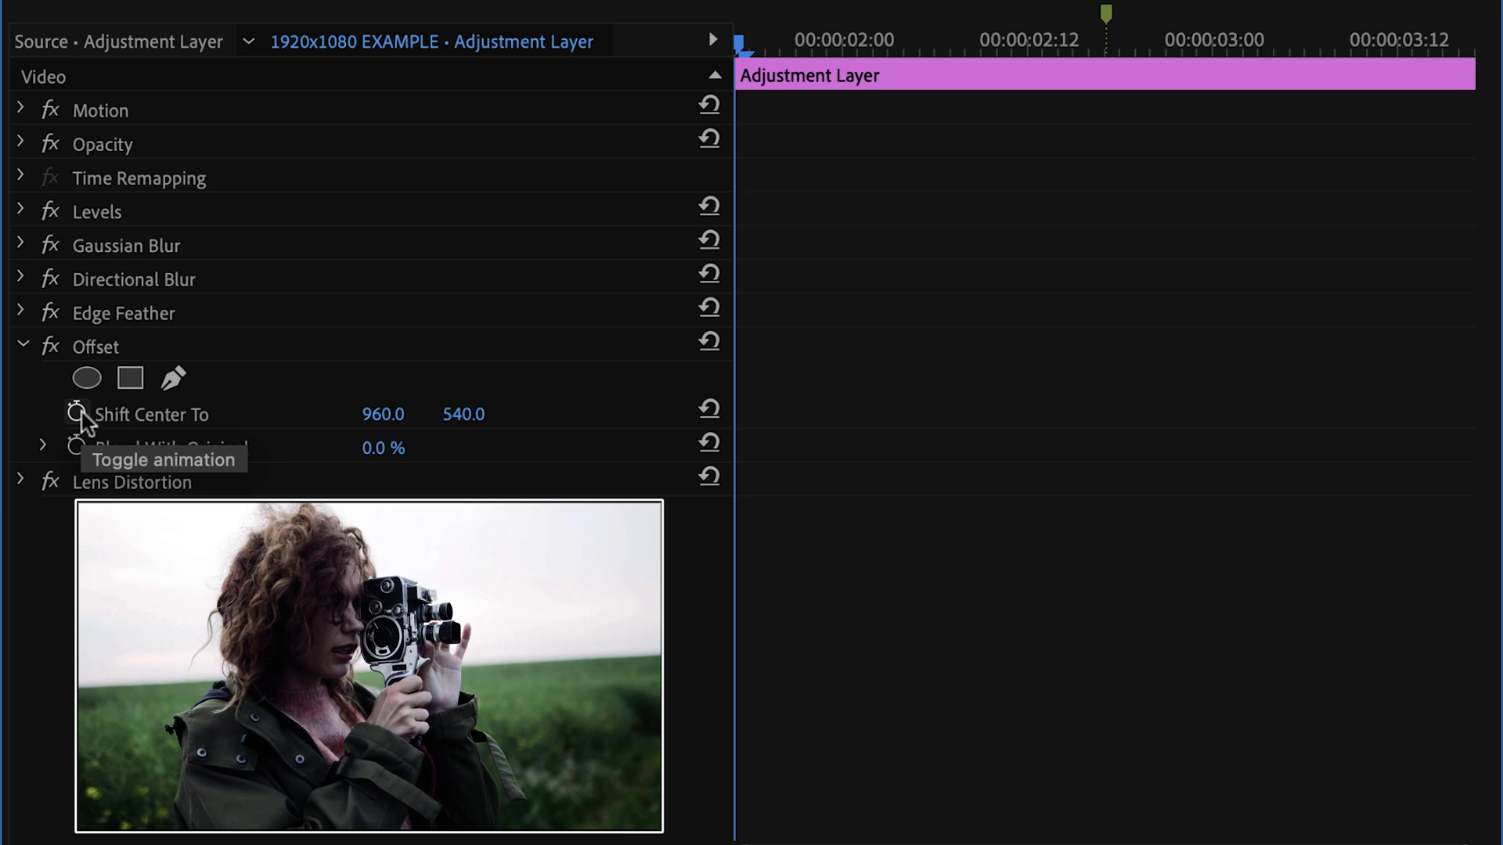
left_click(76, 413)
left_click_drag(936, 40, 1469, 87)
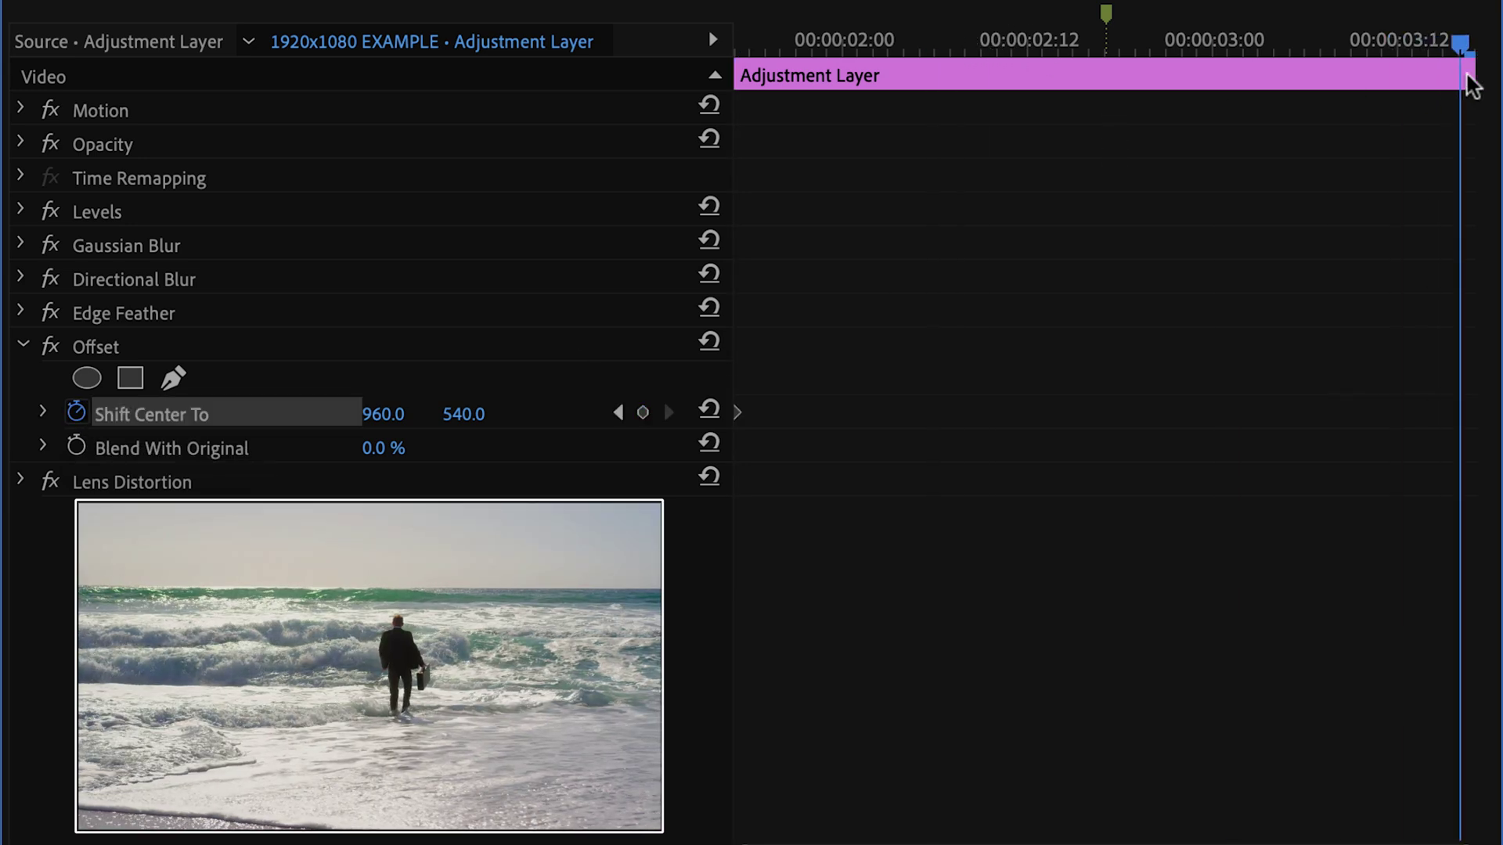
- Try increasing Offset's vertical Shift Center To value at the adjustment layer's last frame
left_click_drag(464, 414, 887, 414)
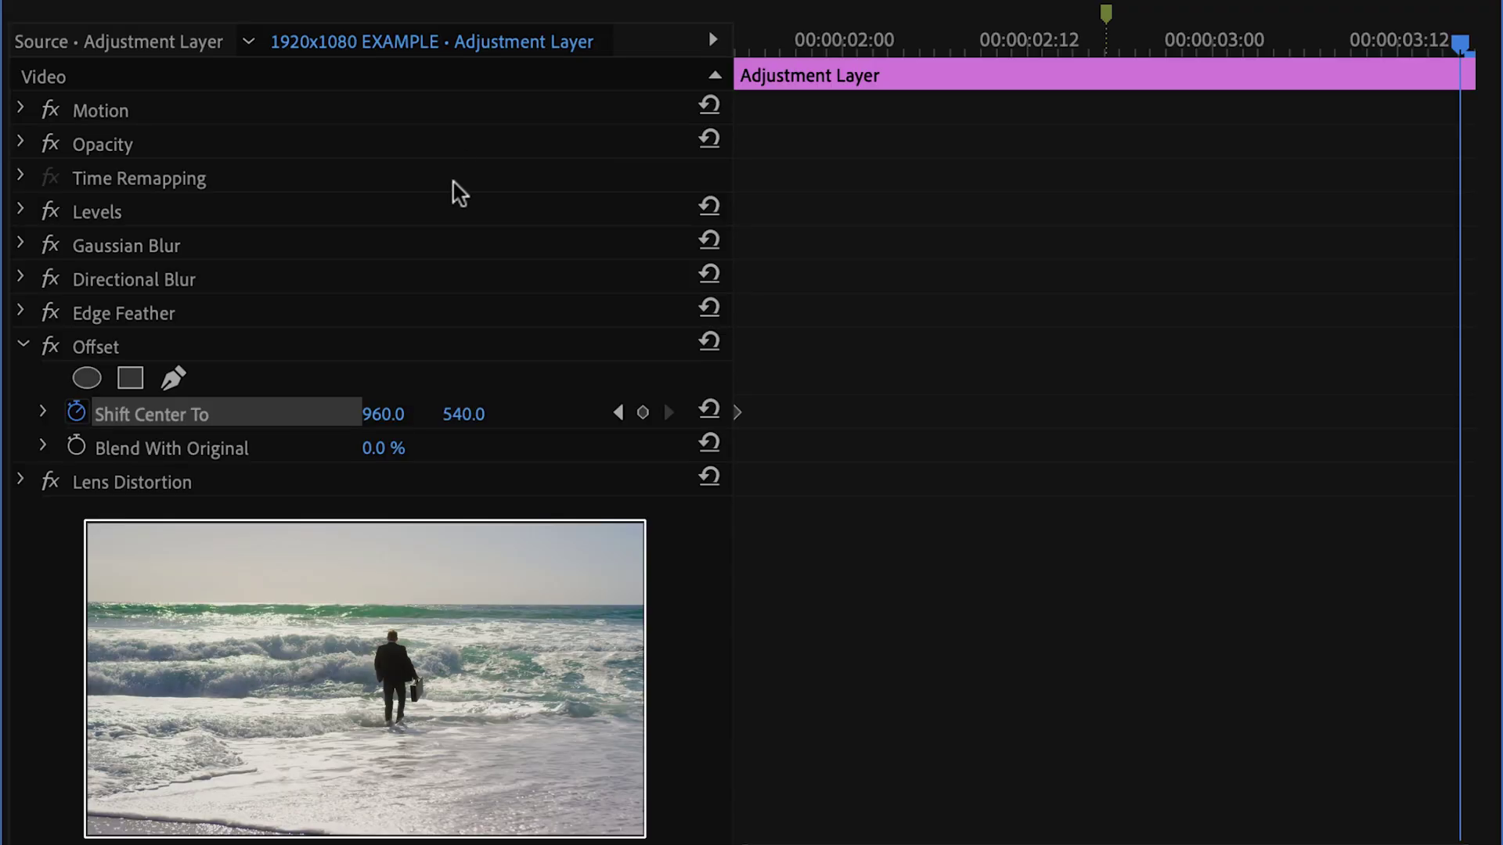
left_click_drag(464, 414, 736, 414)
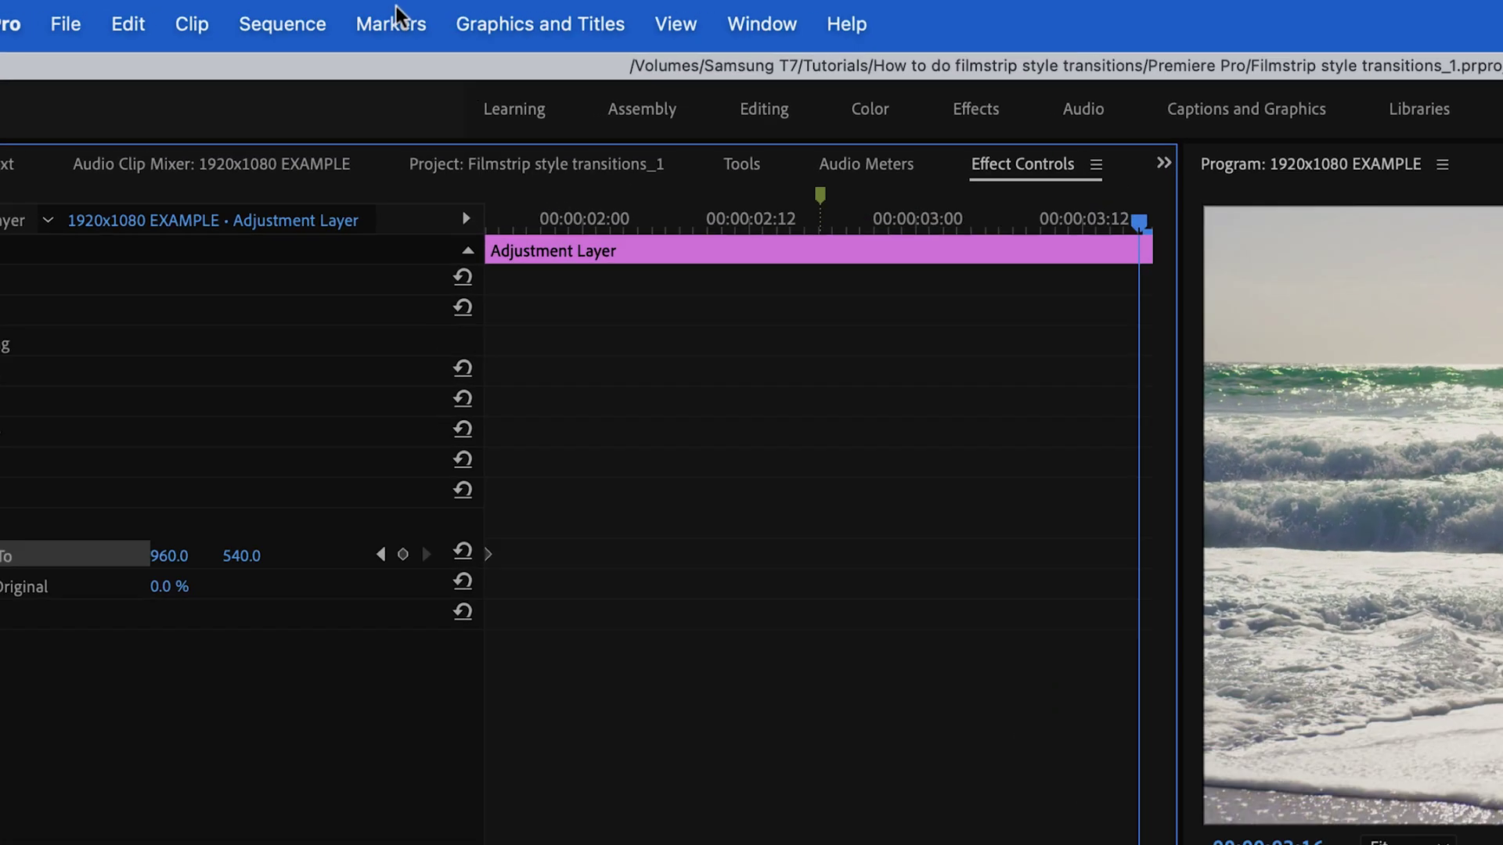
- Check the sequence's frame size in the Sequence Settings
left_click(282, 23)
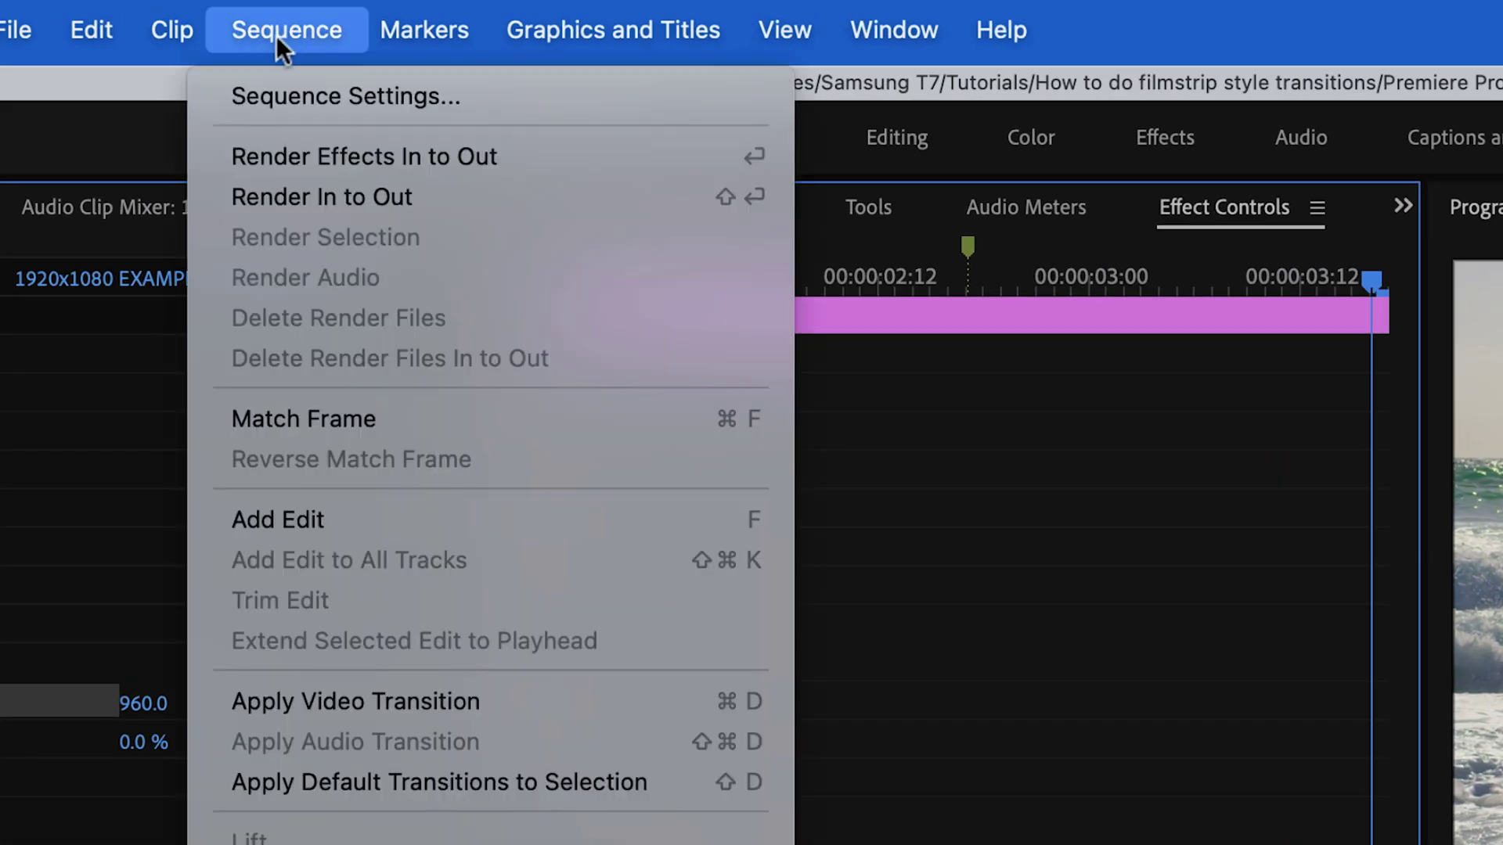
left_click(313, 79)
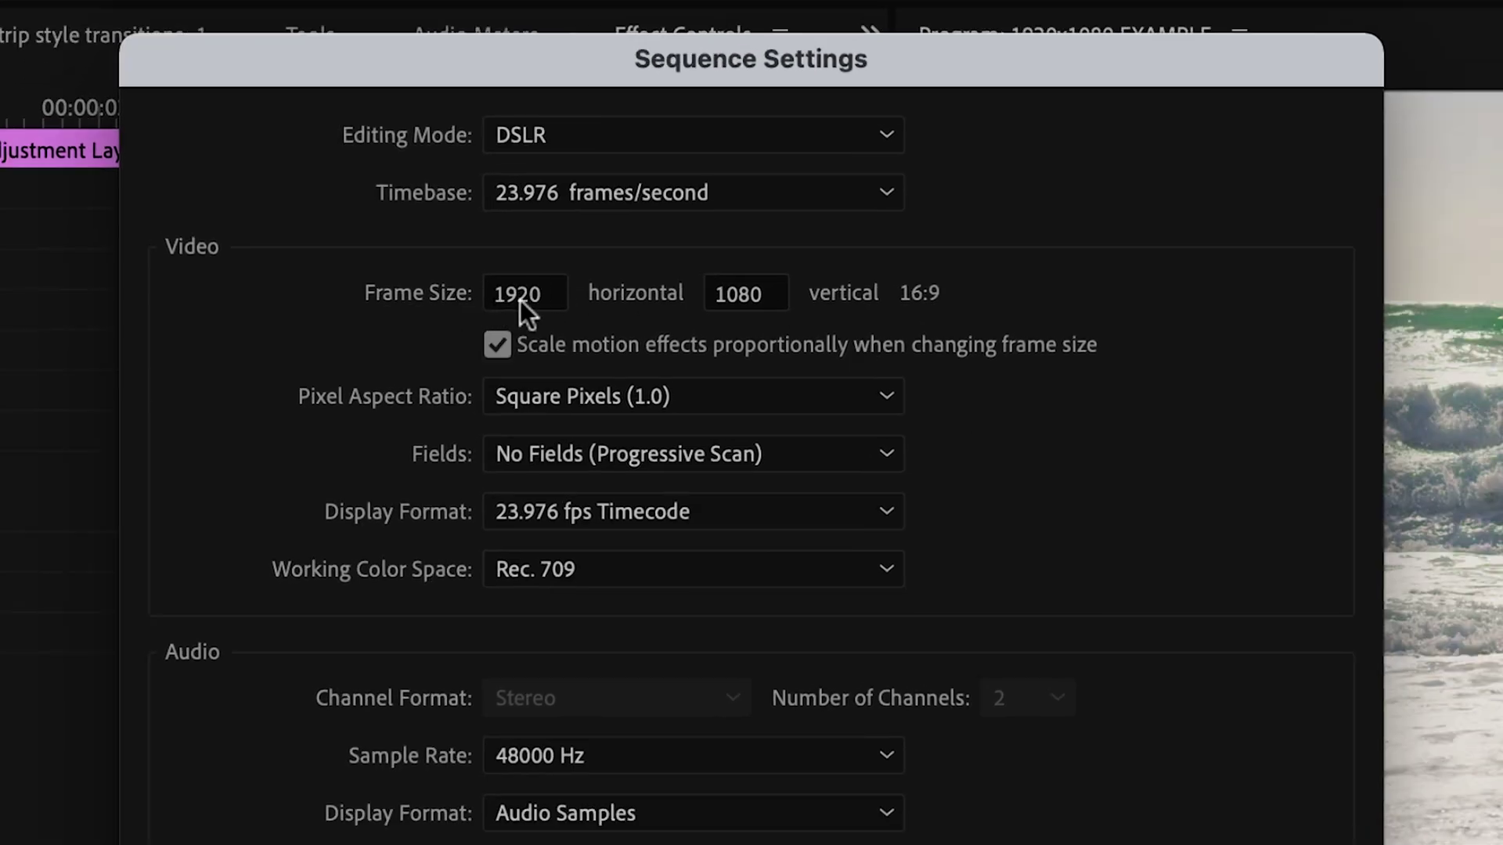
left_click(519, 299)
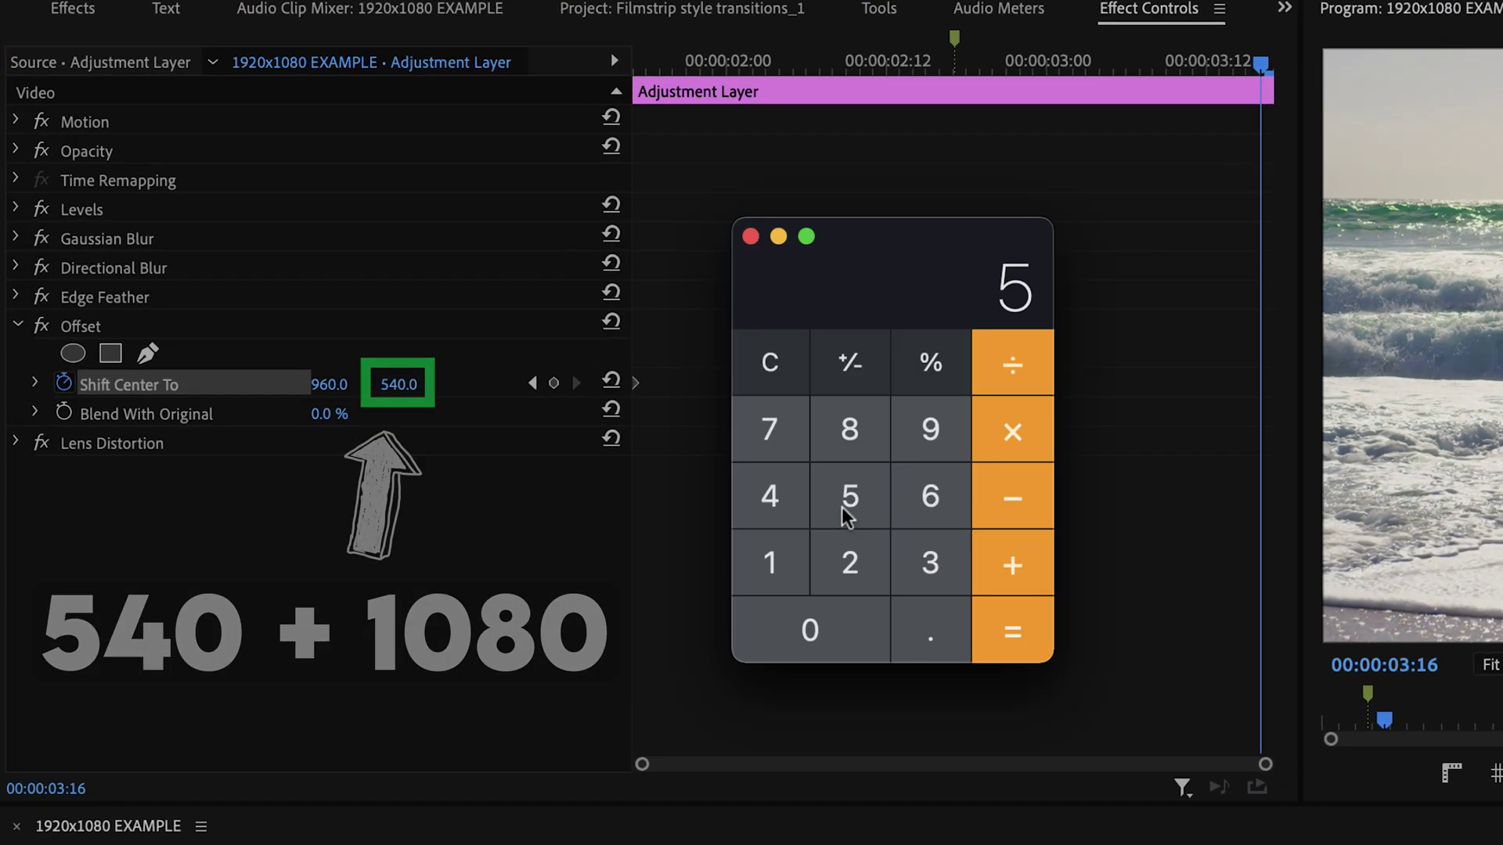
- Add 1080 to 540 three times in the Calculator and set Offset's vertical Shift Center To value to 3780 at the adjustment layer's last frame
left_click(770, 495)
left_click(810, 630)
left_click(1013, 565)
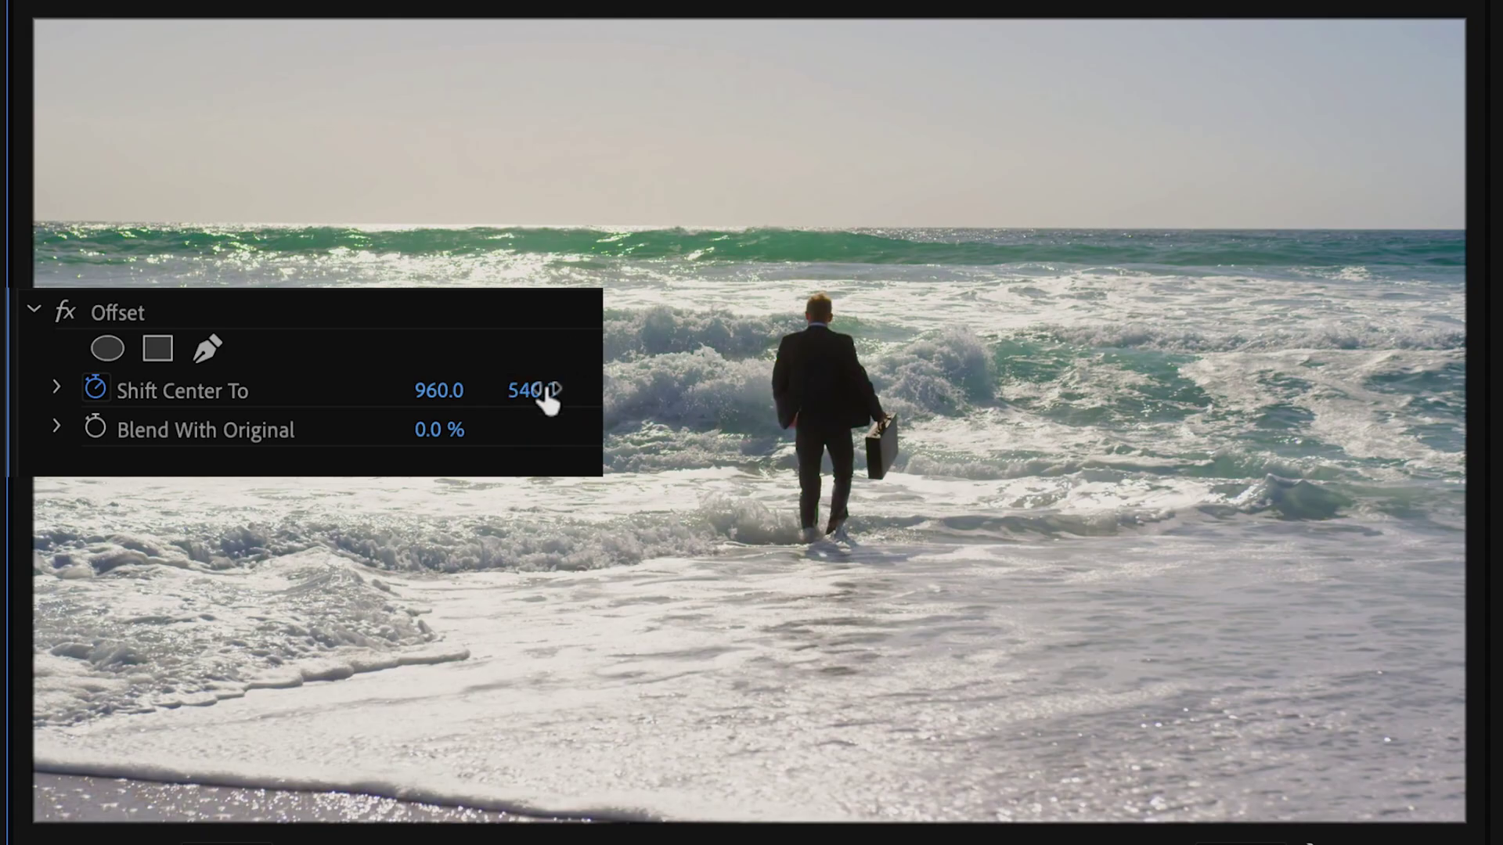
left_click_drag(548, 391, 758, 392)
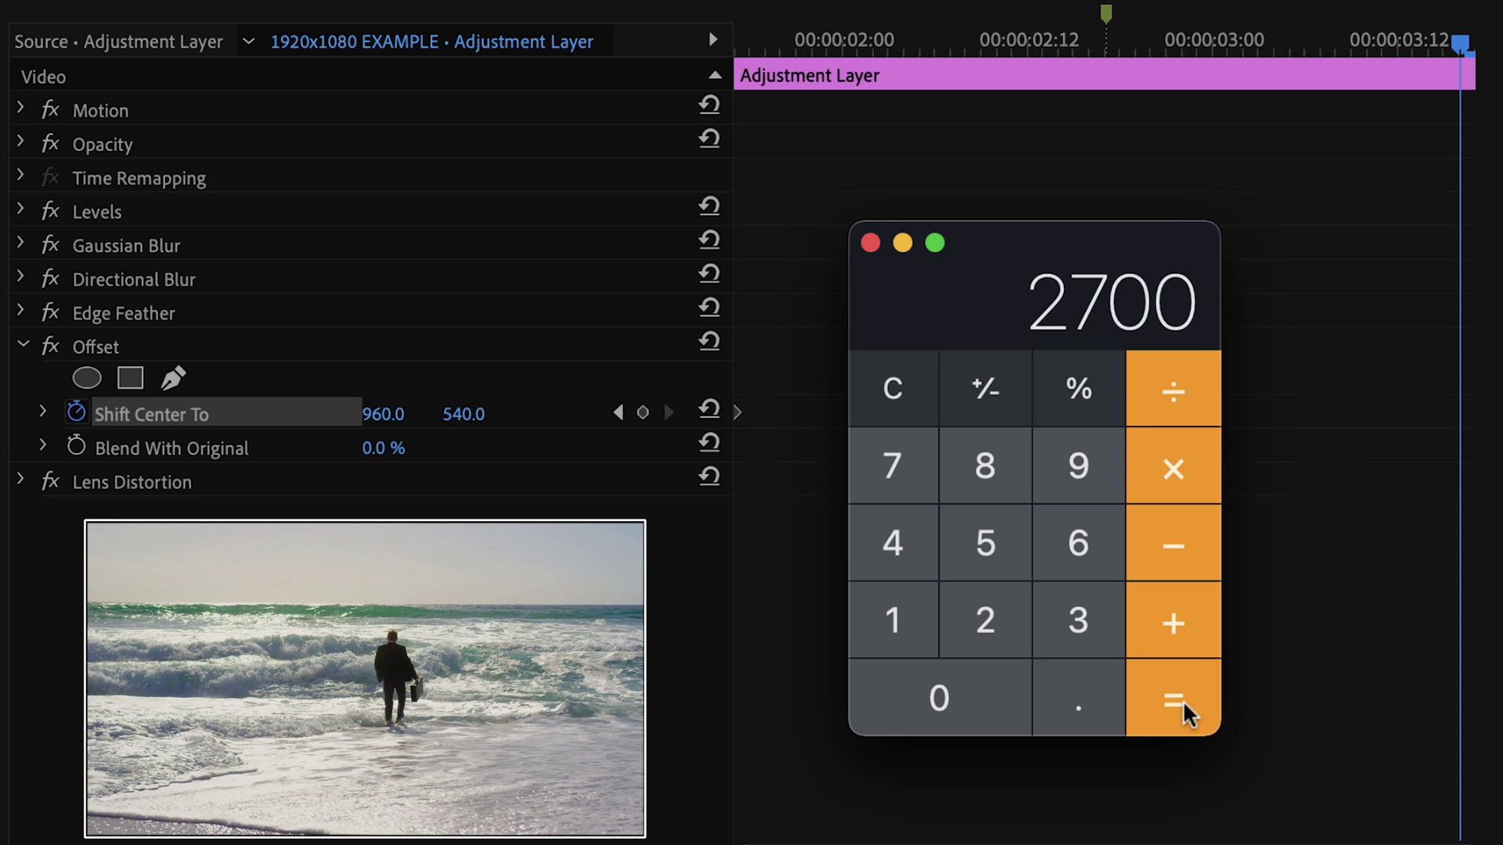
left_click(1183, 712)
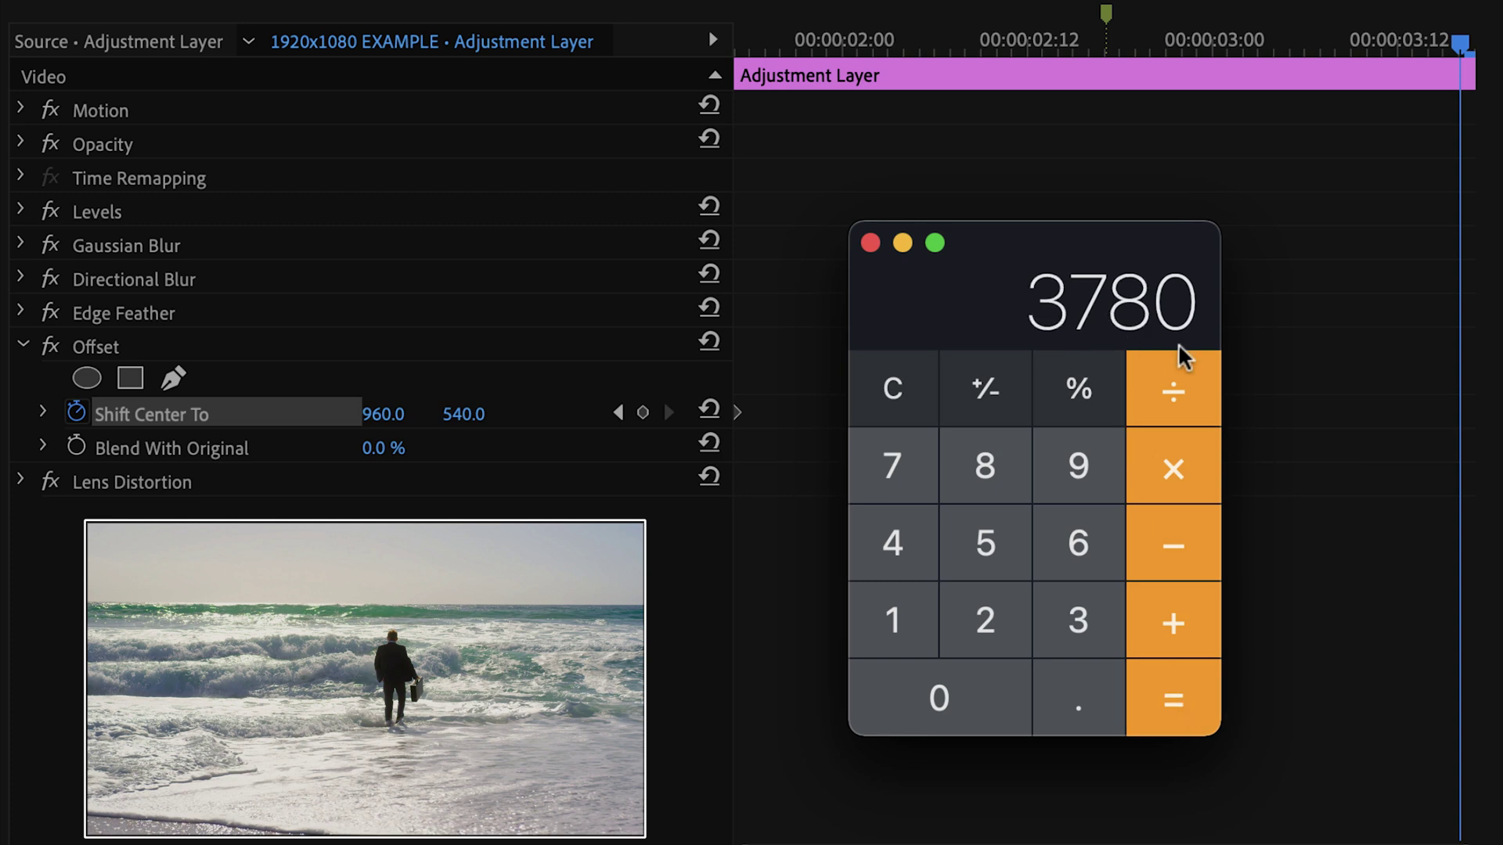
left_click(470, 413)
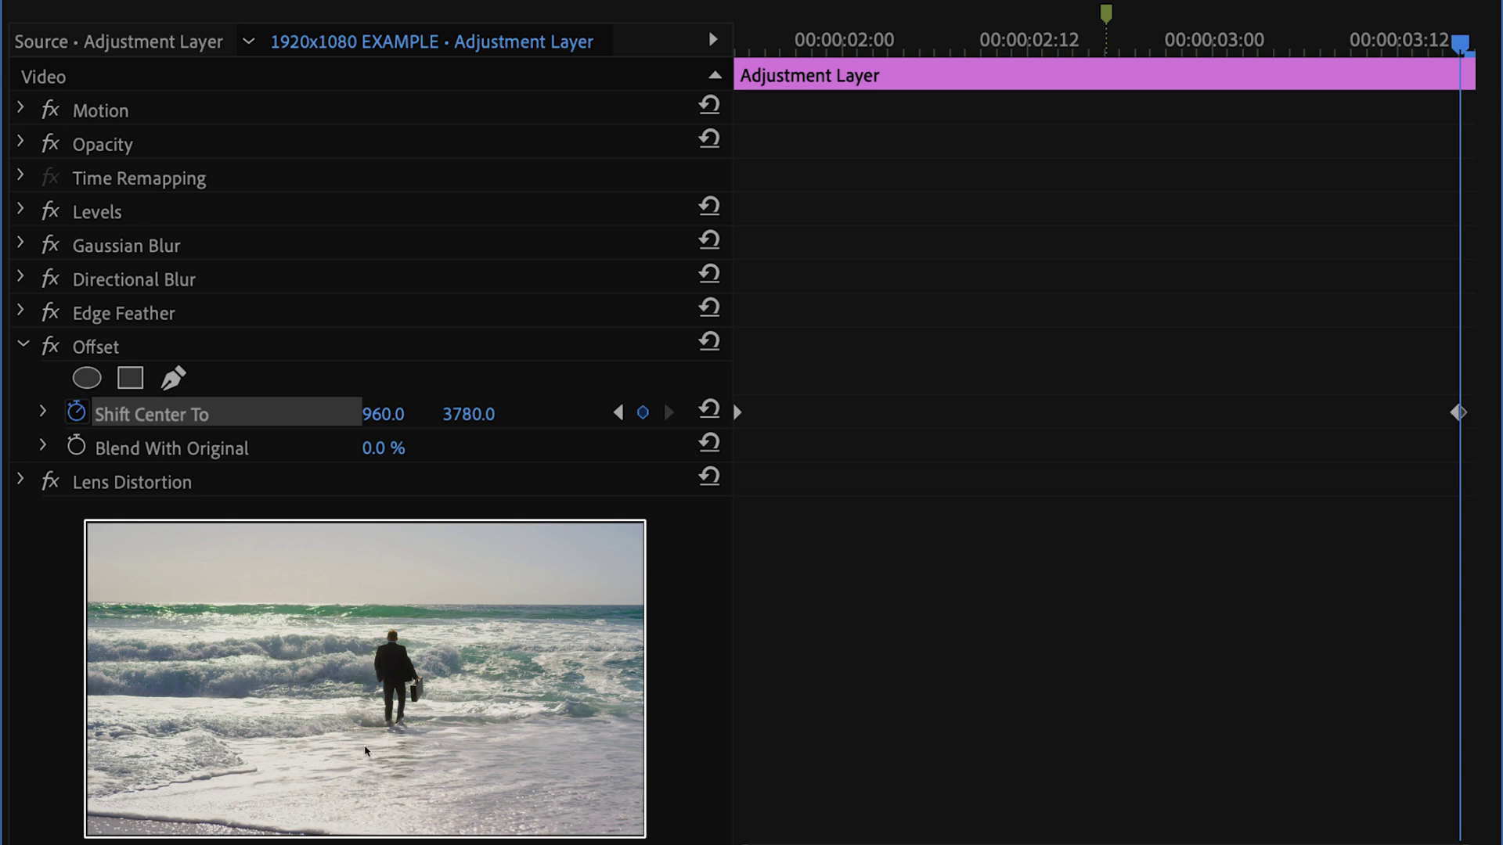
- Preview the Offset transition with the playback resolution at 1/4, and return the resolution to Full
key("j")
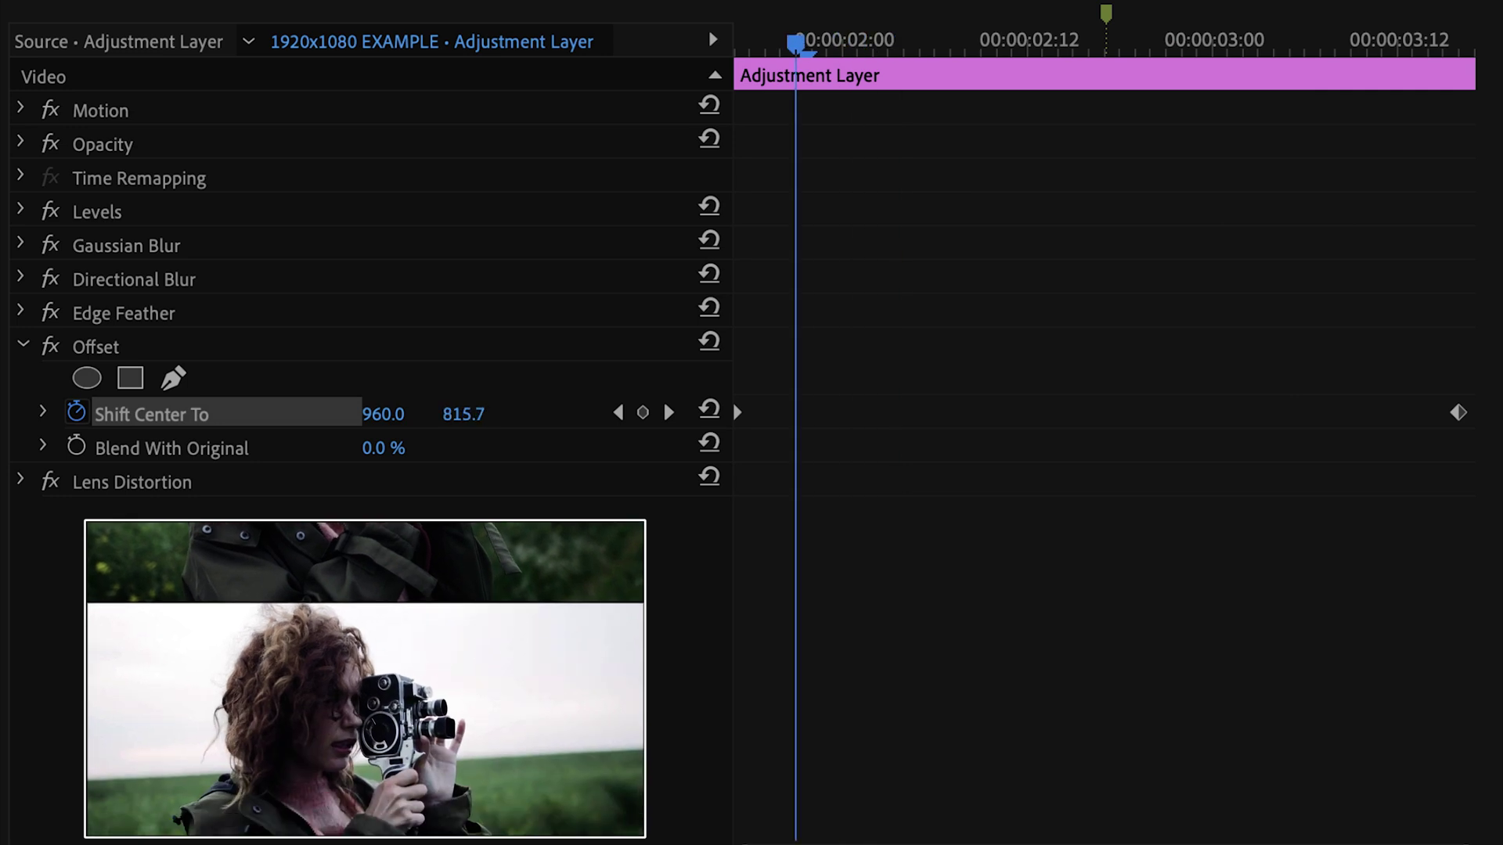
key("l")
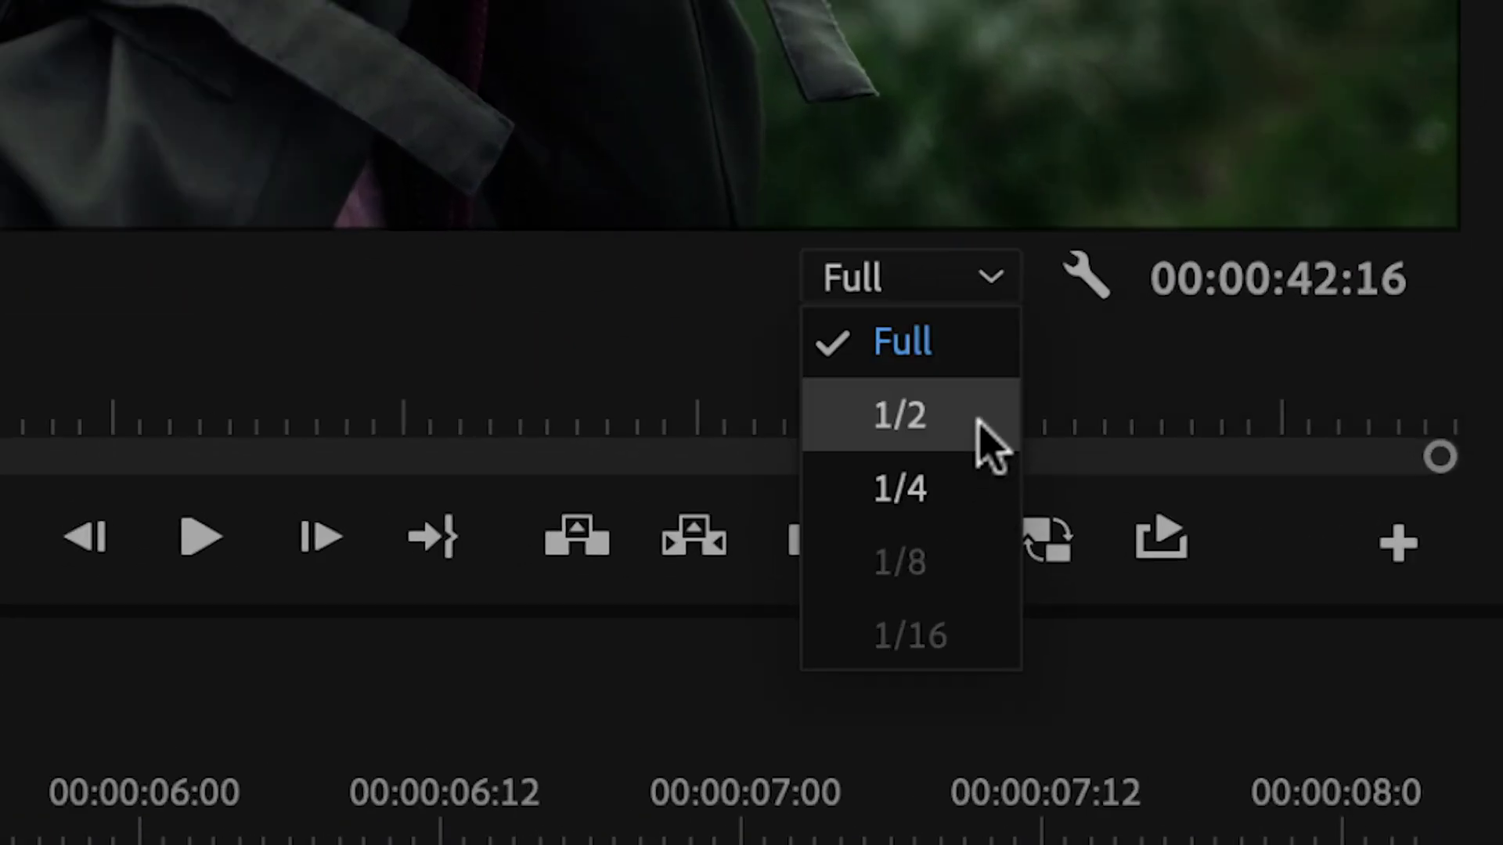
left_click(983, 488)
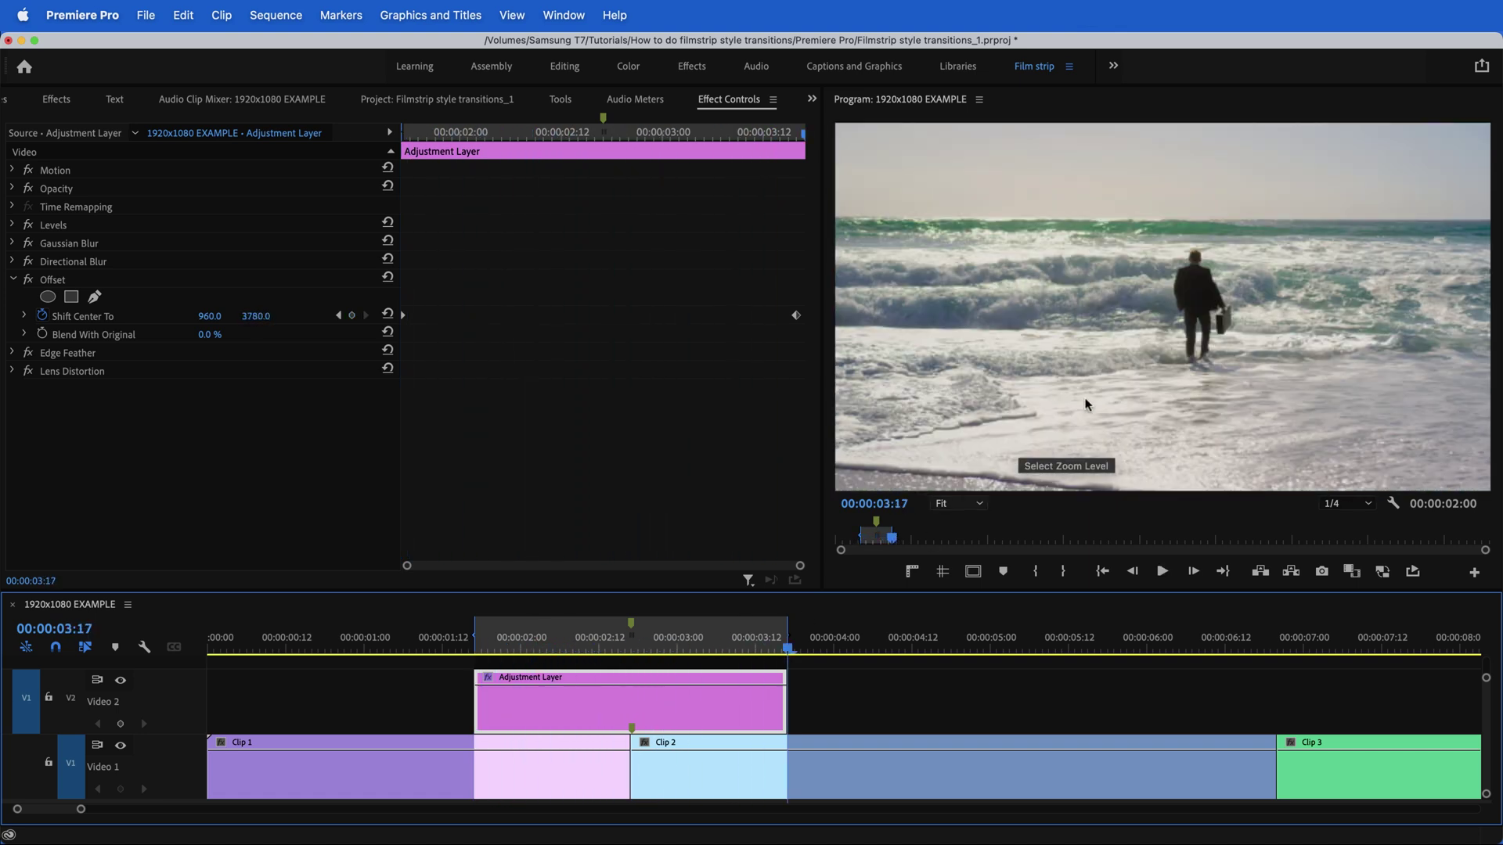
key("space")
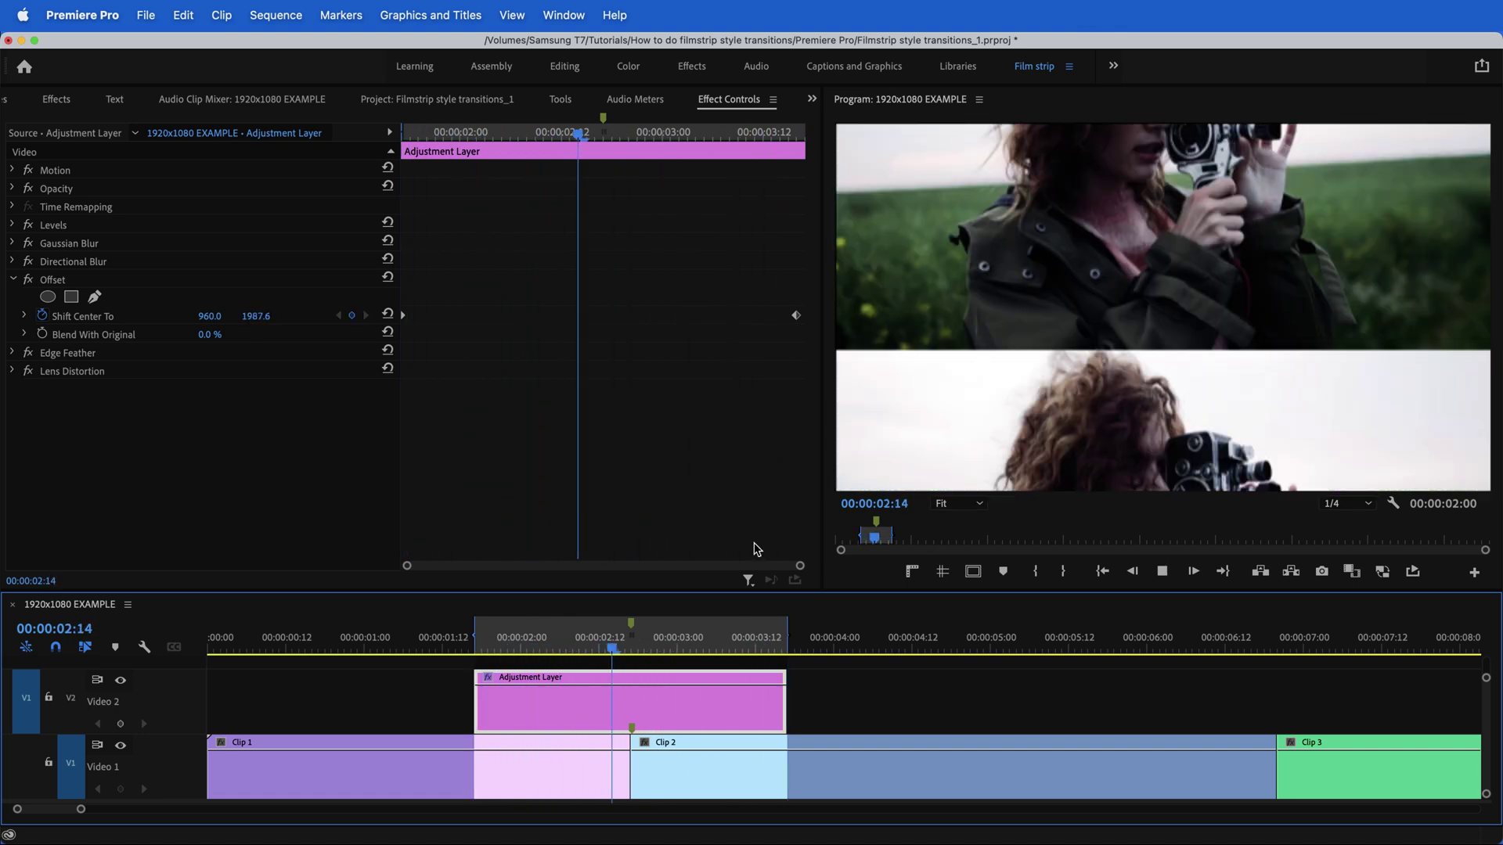
left_click(1340, 505)
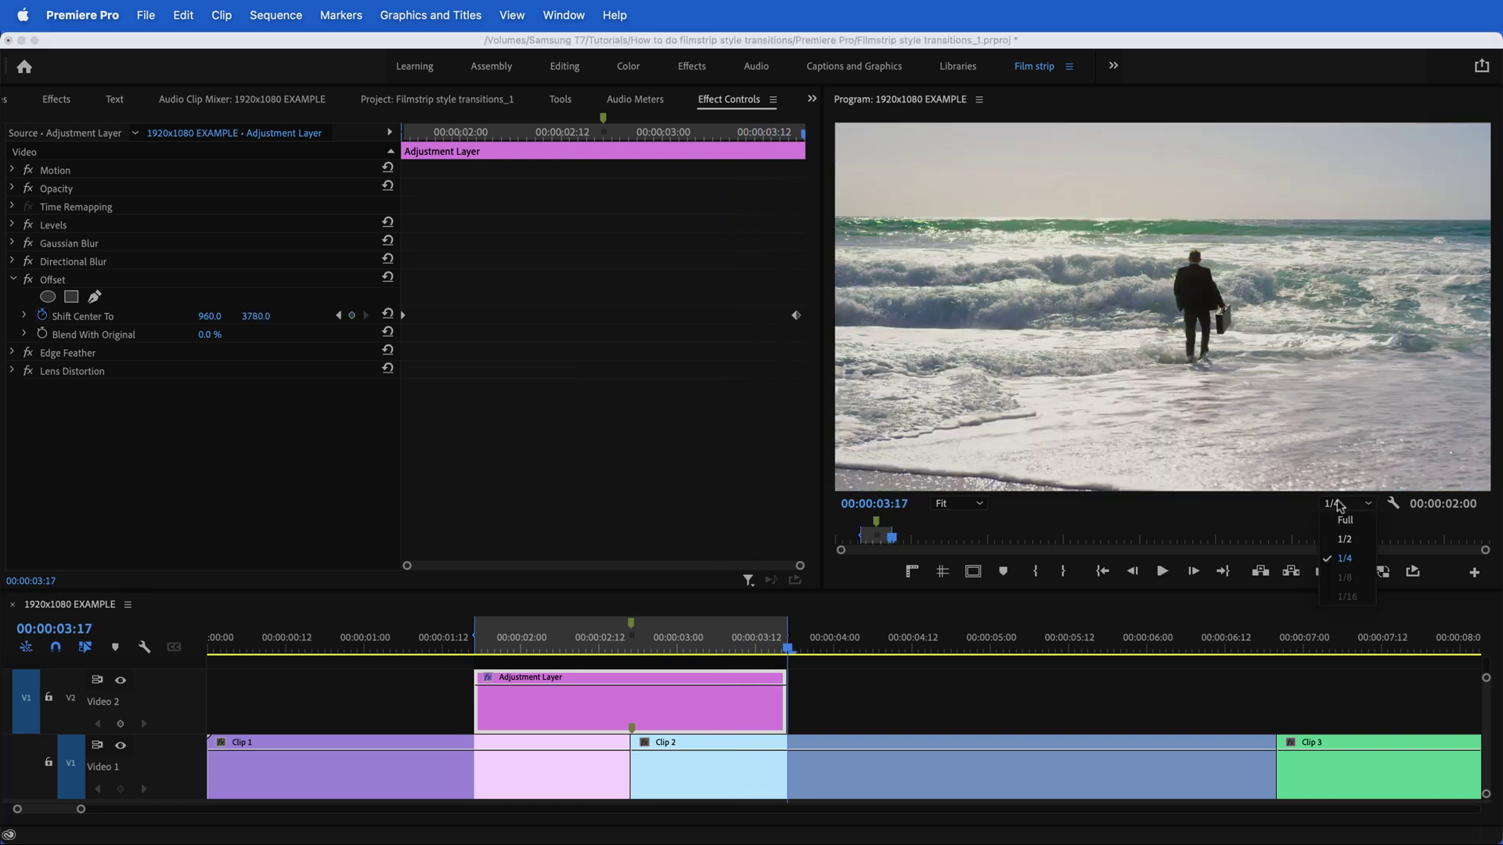
left_click(1342, 526)
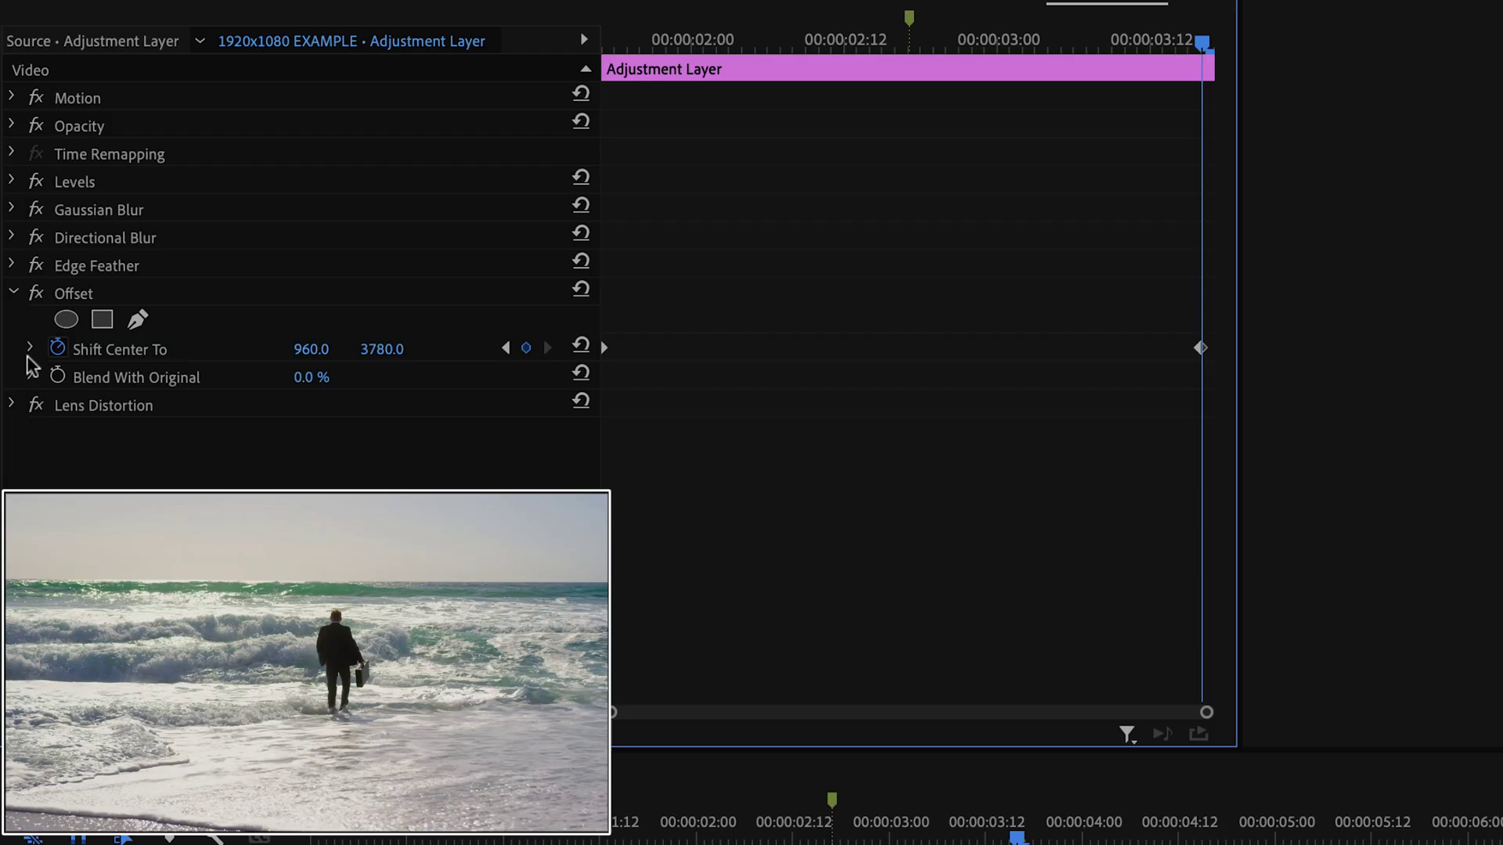
- Apply Ease In and Ease Out temporal interpolation to both of Offset's Shift Center To keyframes
left_click(31, 349)
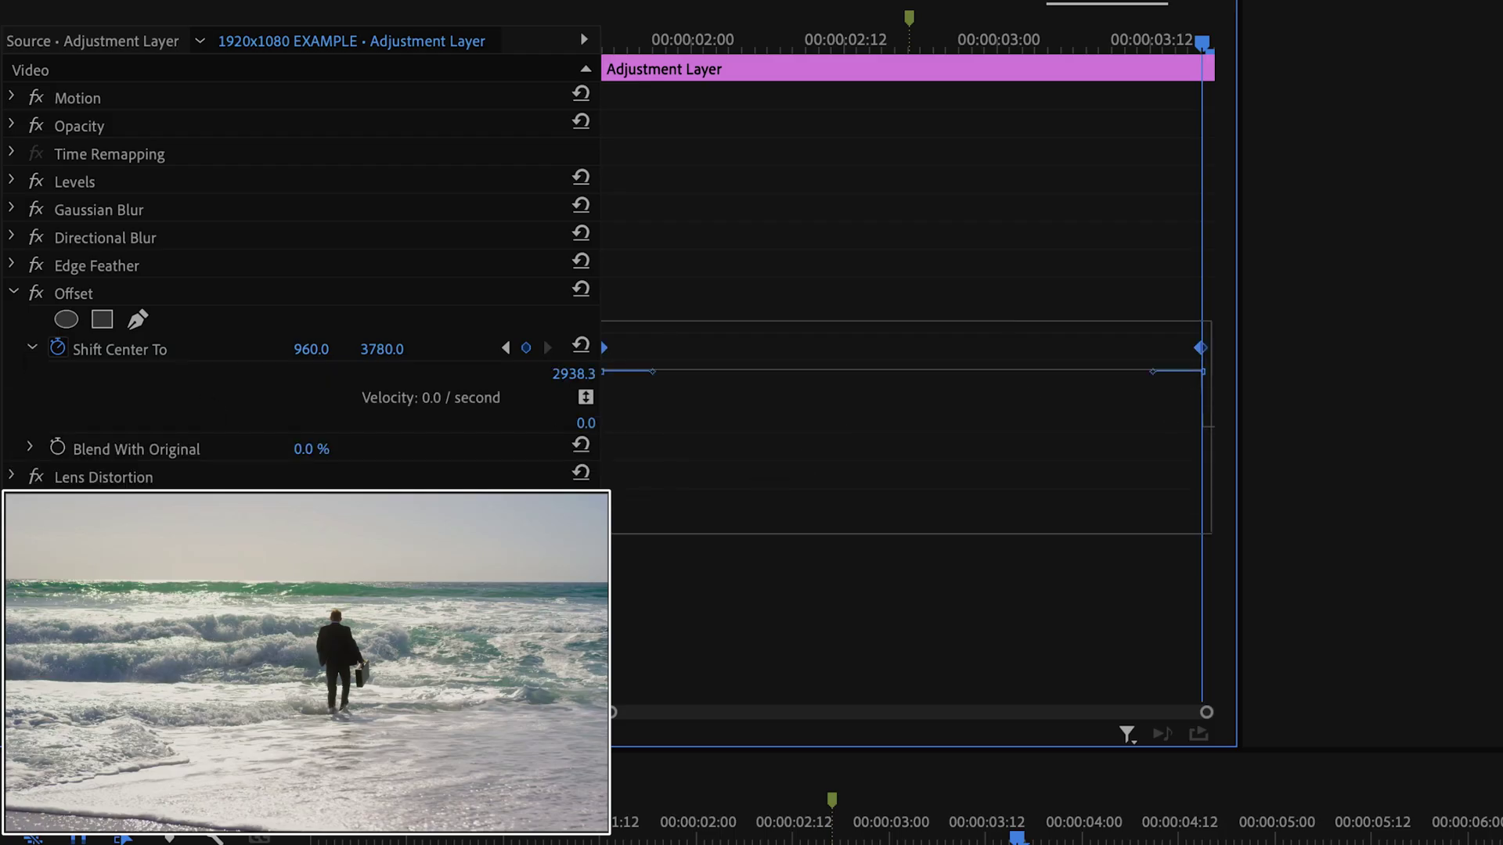
right_click(607, 358)
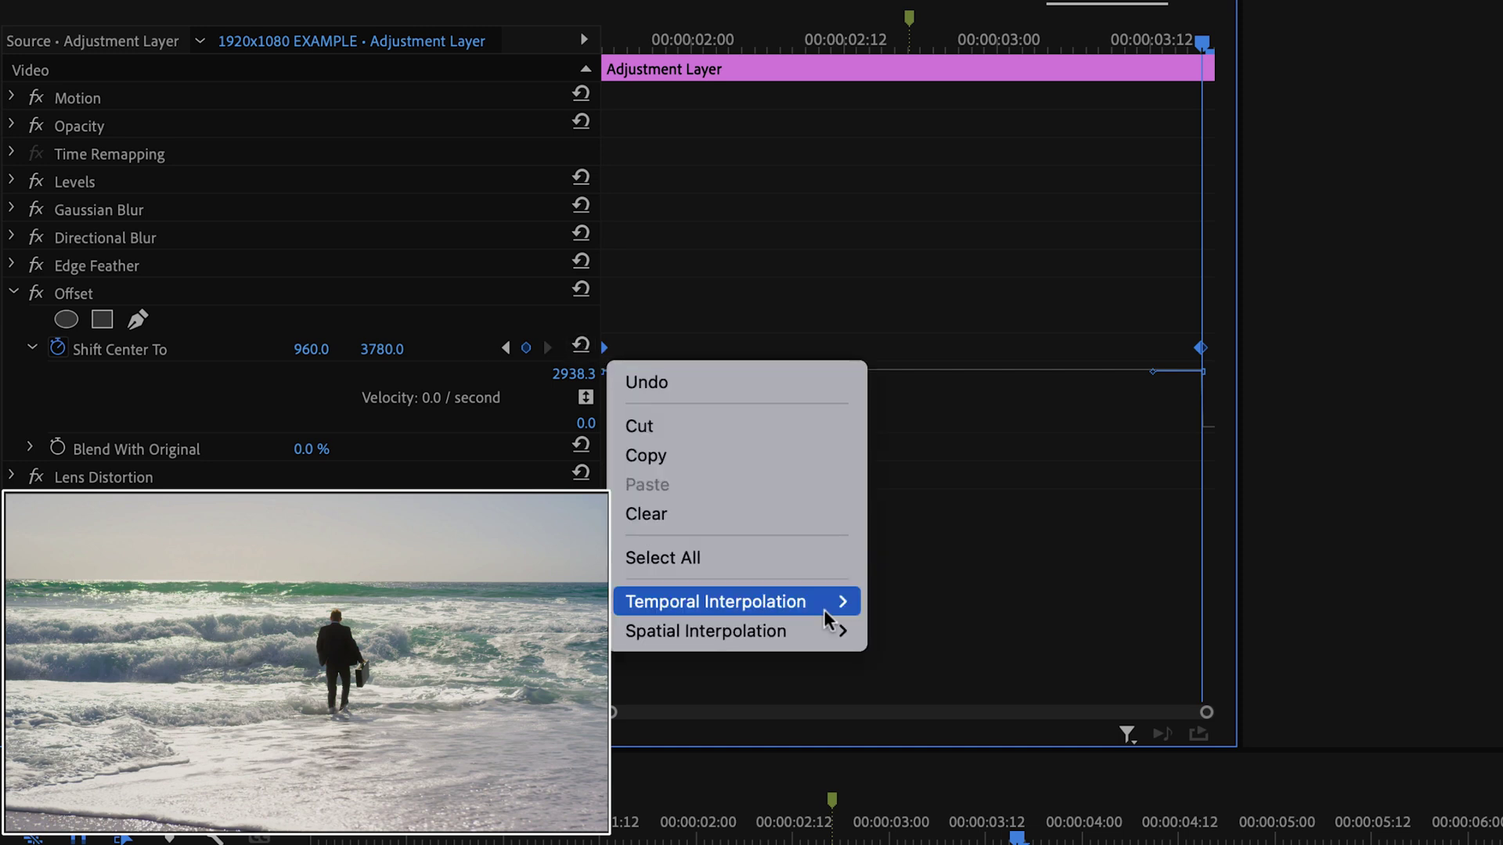
mouse_move(827, 620)
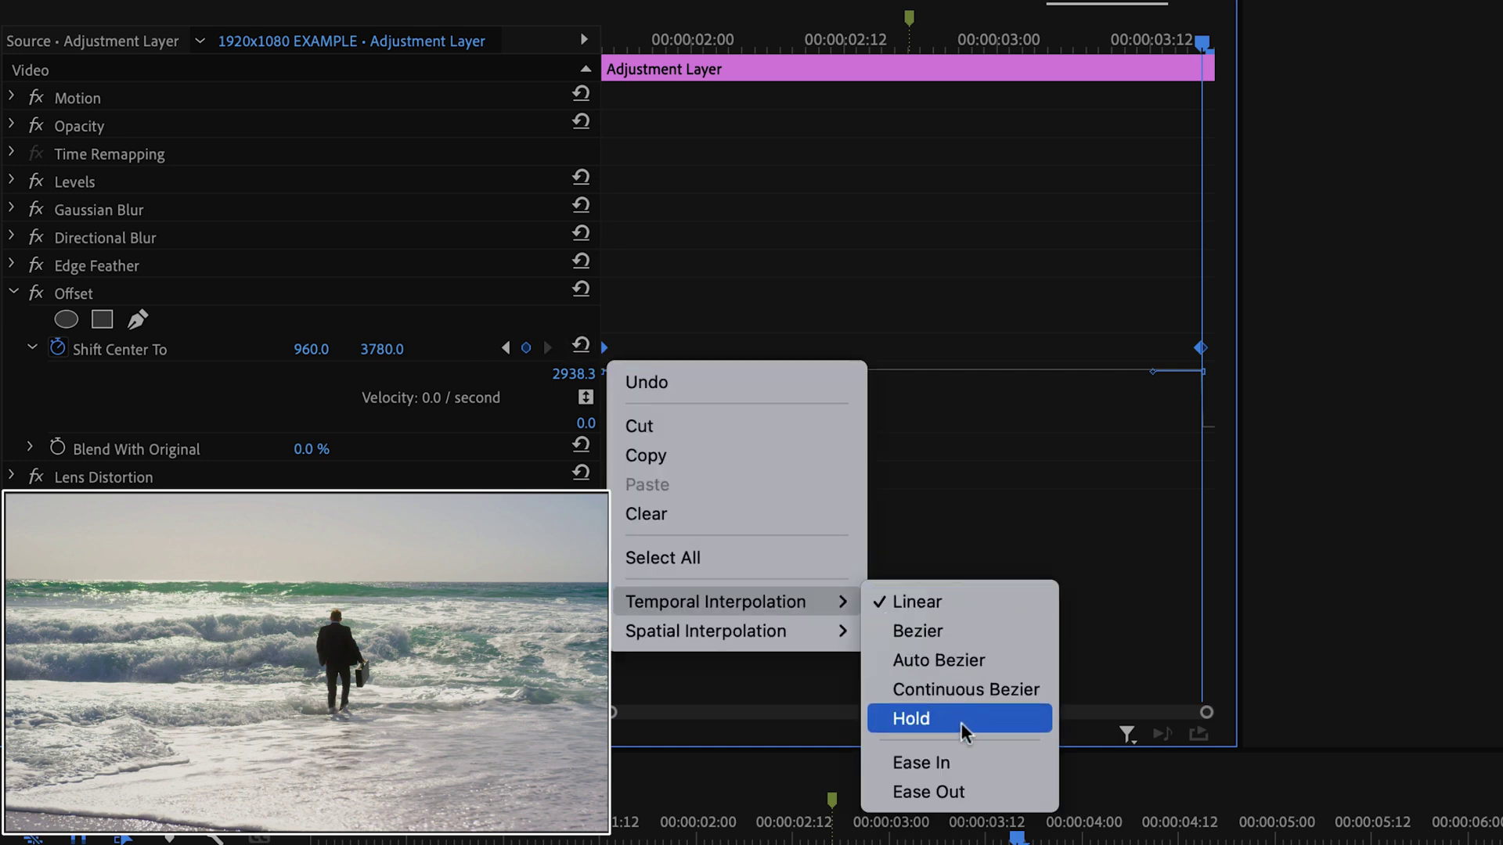
left_click(958, 762)
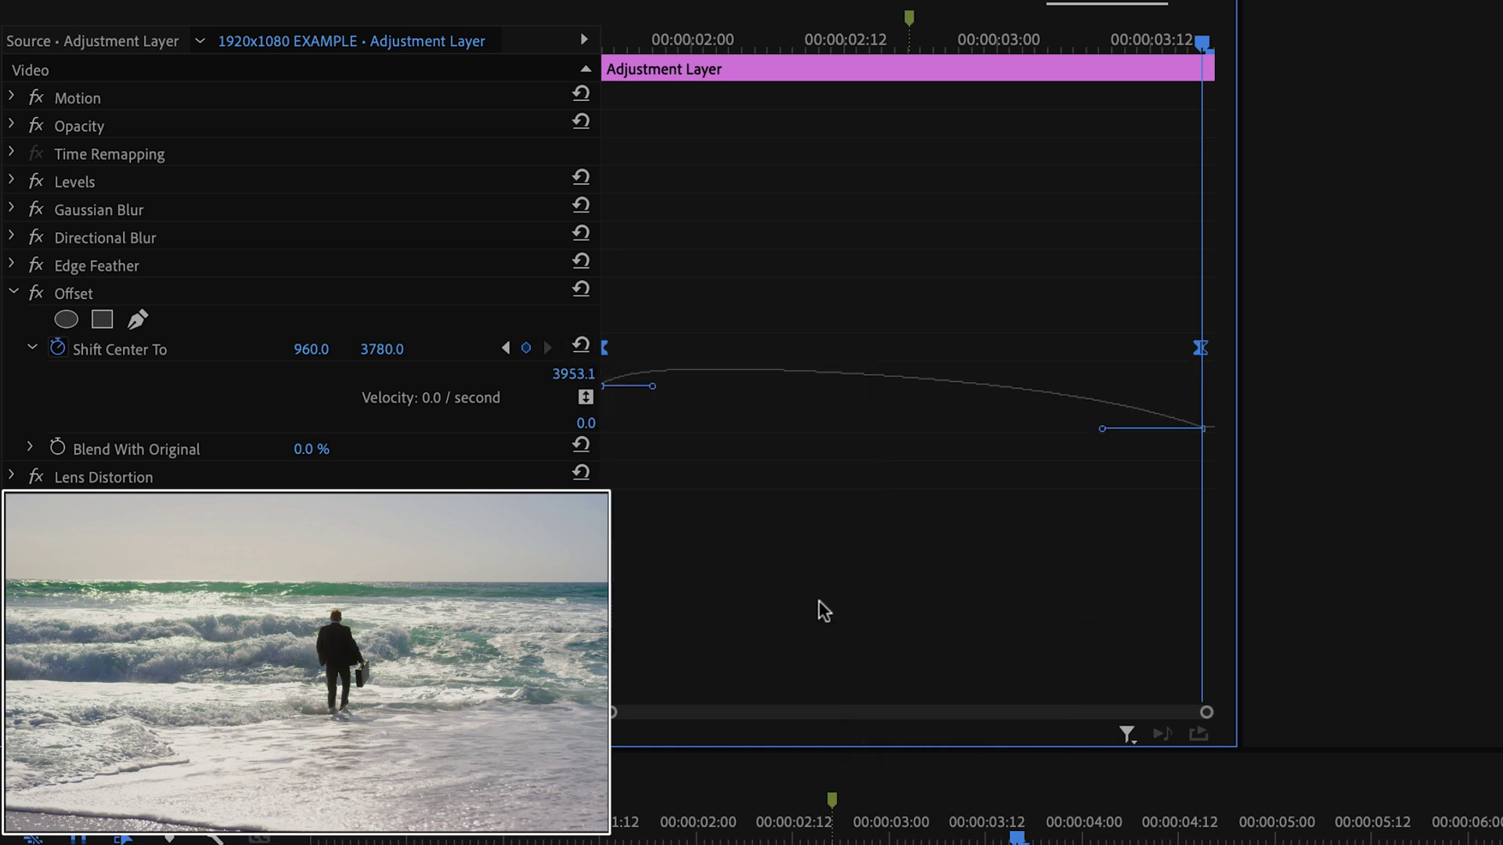
right_click(609, 359)
mouse_move(822, 604)
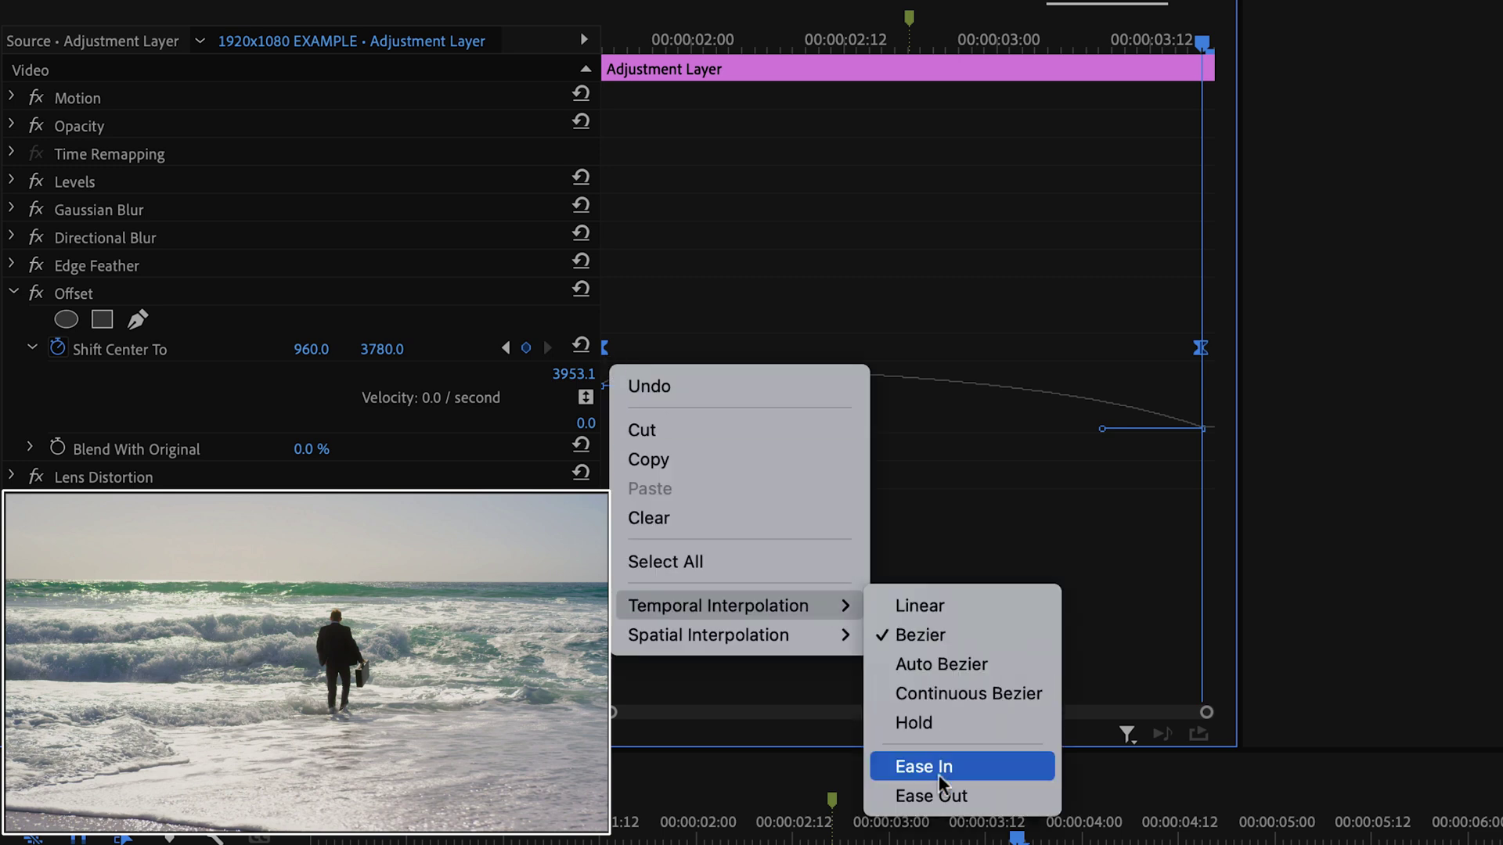
left_click(939, 795)
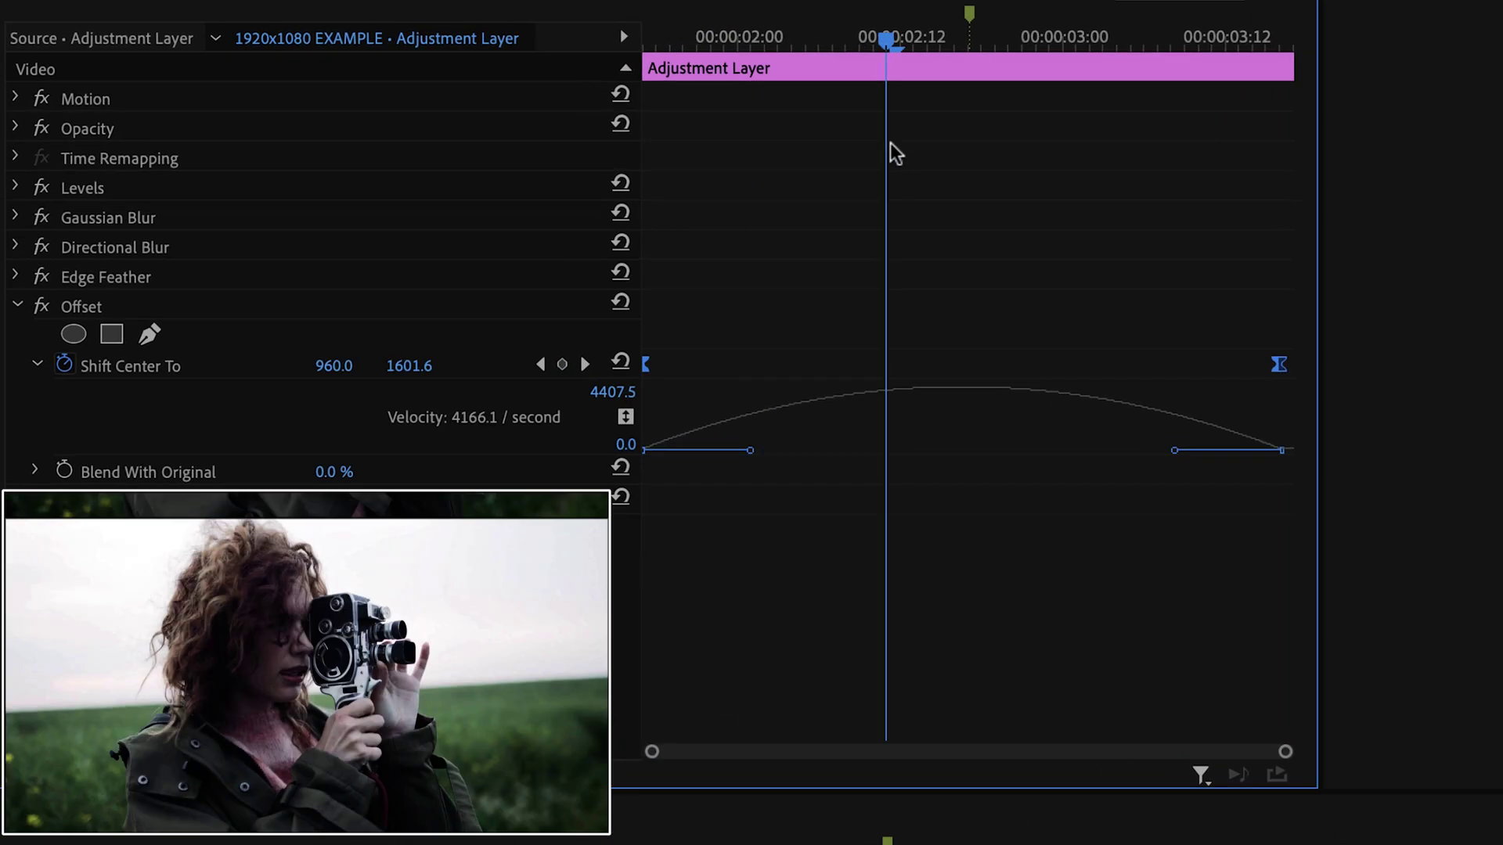
- Lengthen both velocity handles of Offset's Shift Center To curve so speed peaks sharply at the marker, and play back the transition
left_click_drag(895, 153, 689, 201)
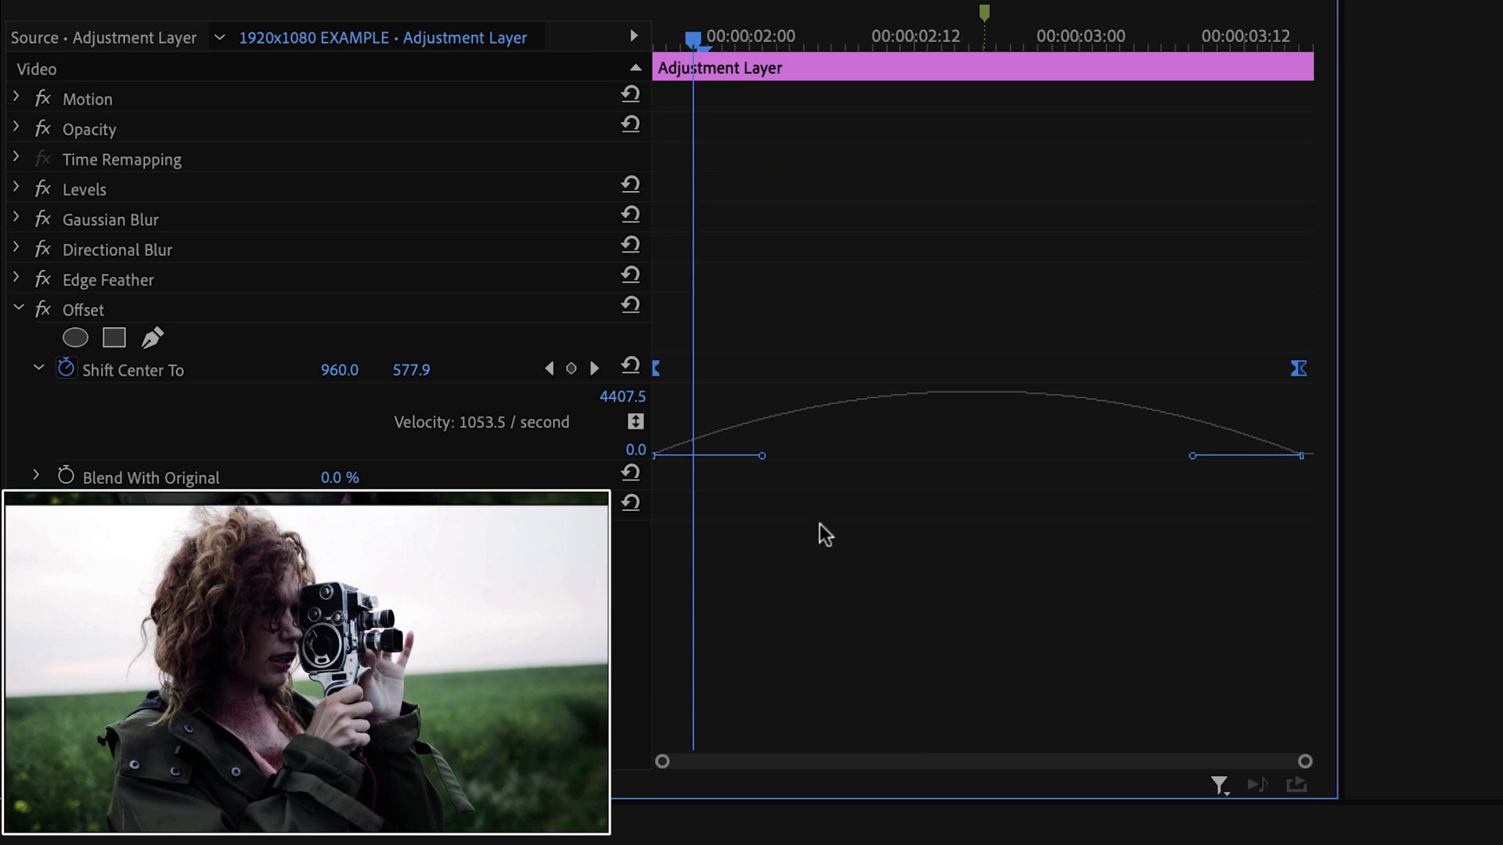
left_click_drag(872, 462, 900, 464)
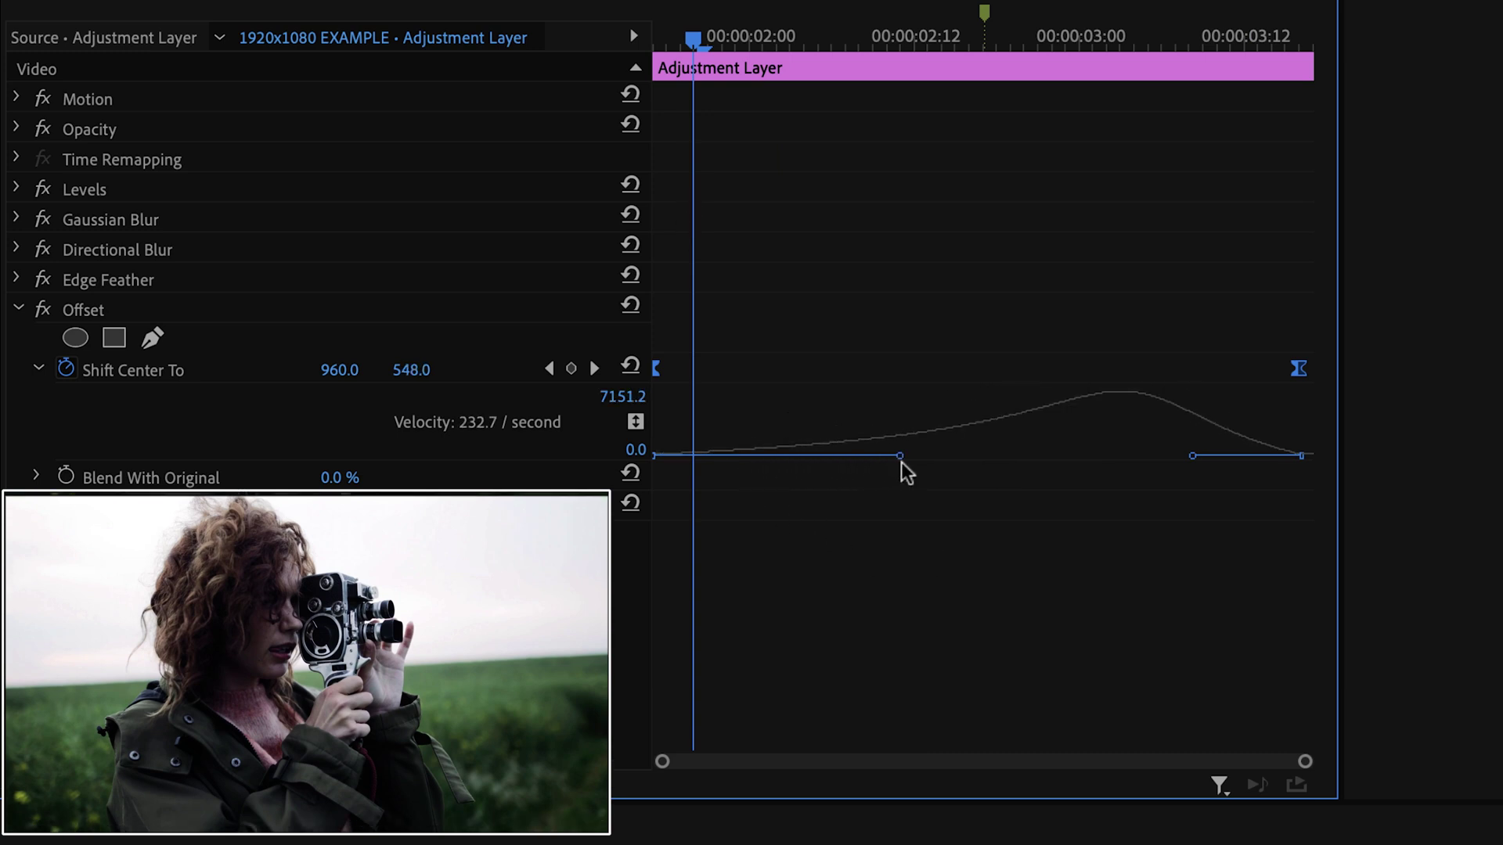
left_click_drag(1150, 467, 1061, 479)
key("space")
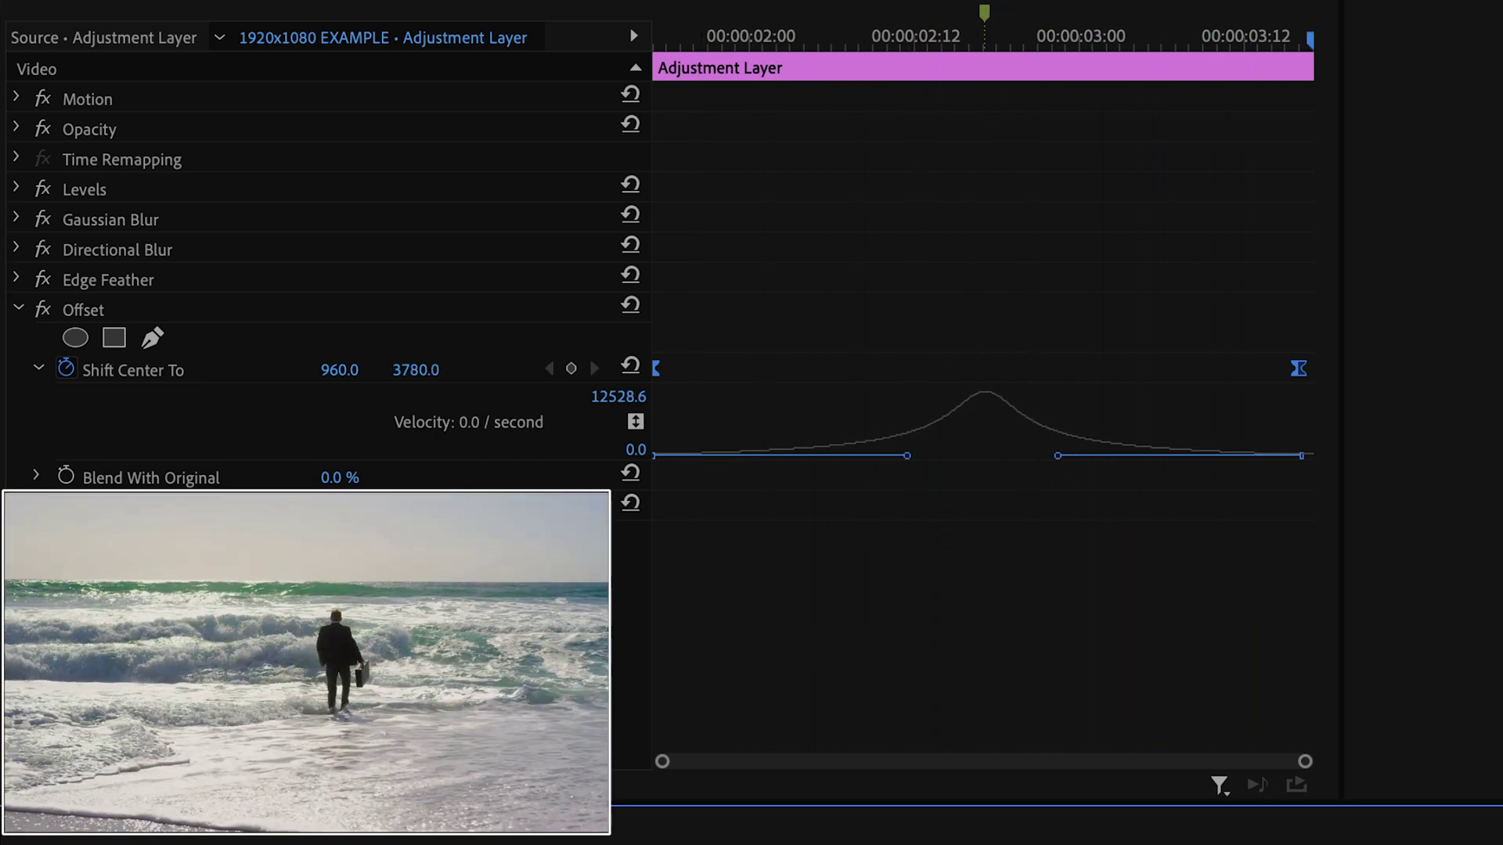
- Start Amount keyframing for Edge Feather at the adjustment layer's first frame with a value of 0
left_click(675, 677)
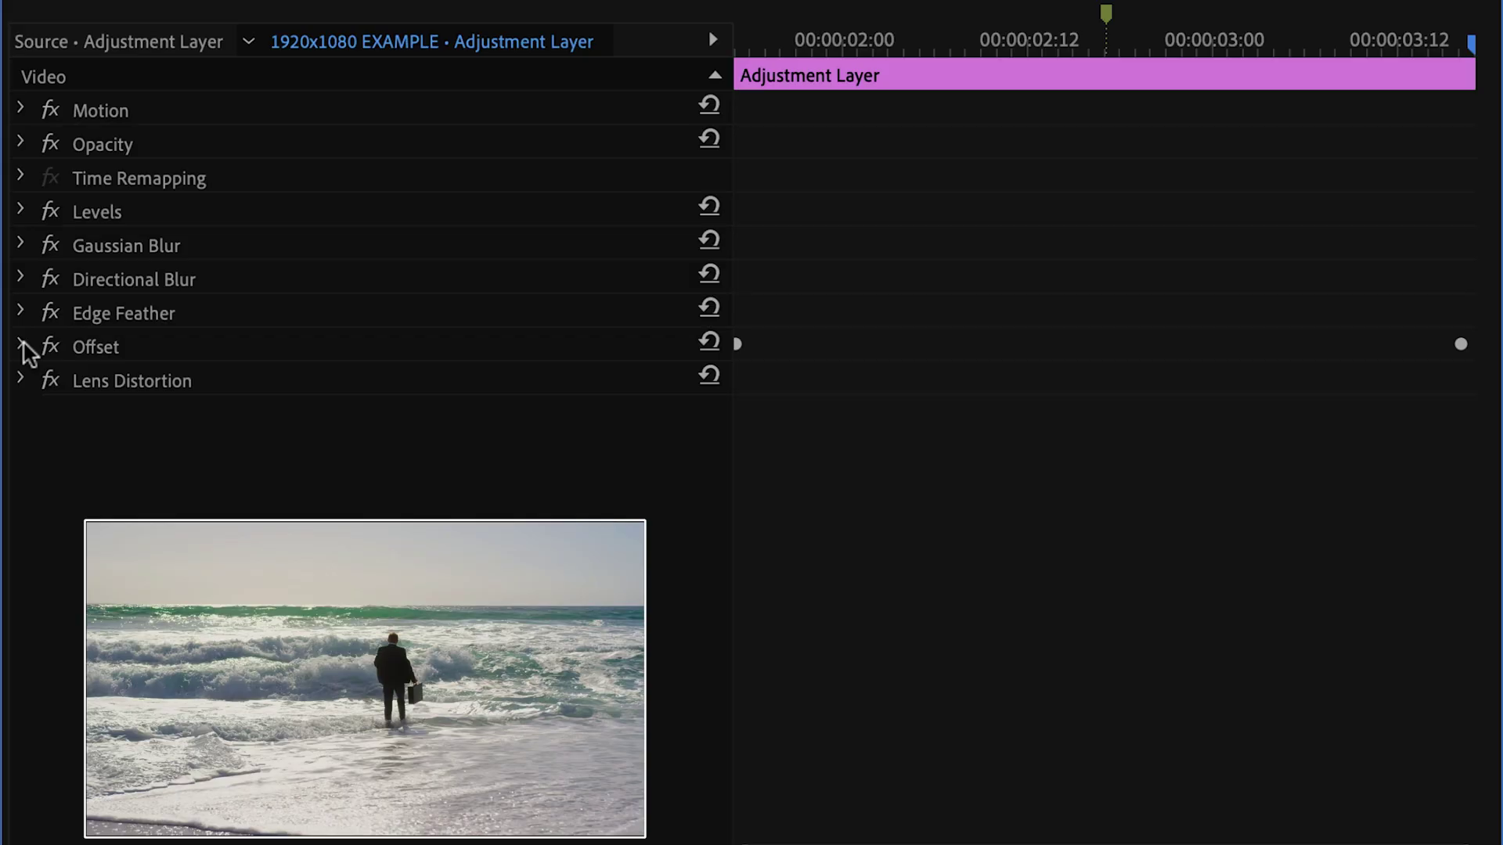
left_click(111, 322)
left_click(35, 312)
left_click_drag(1111, 47, 738, 70)
left_click(76, 378)
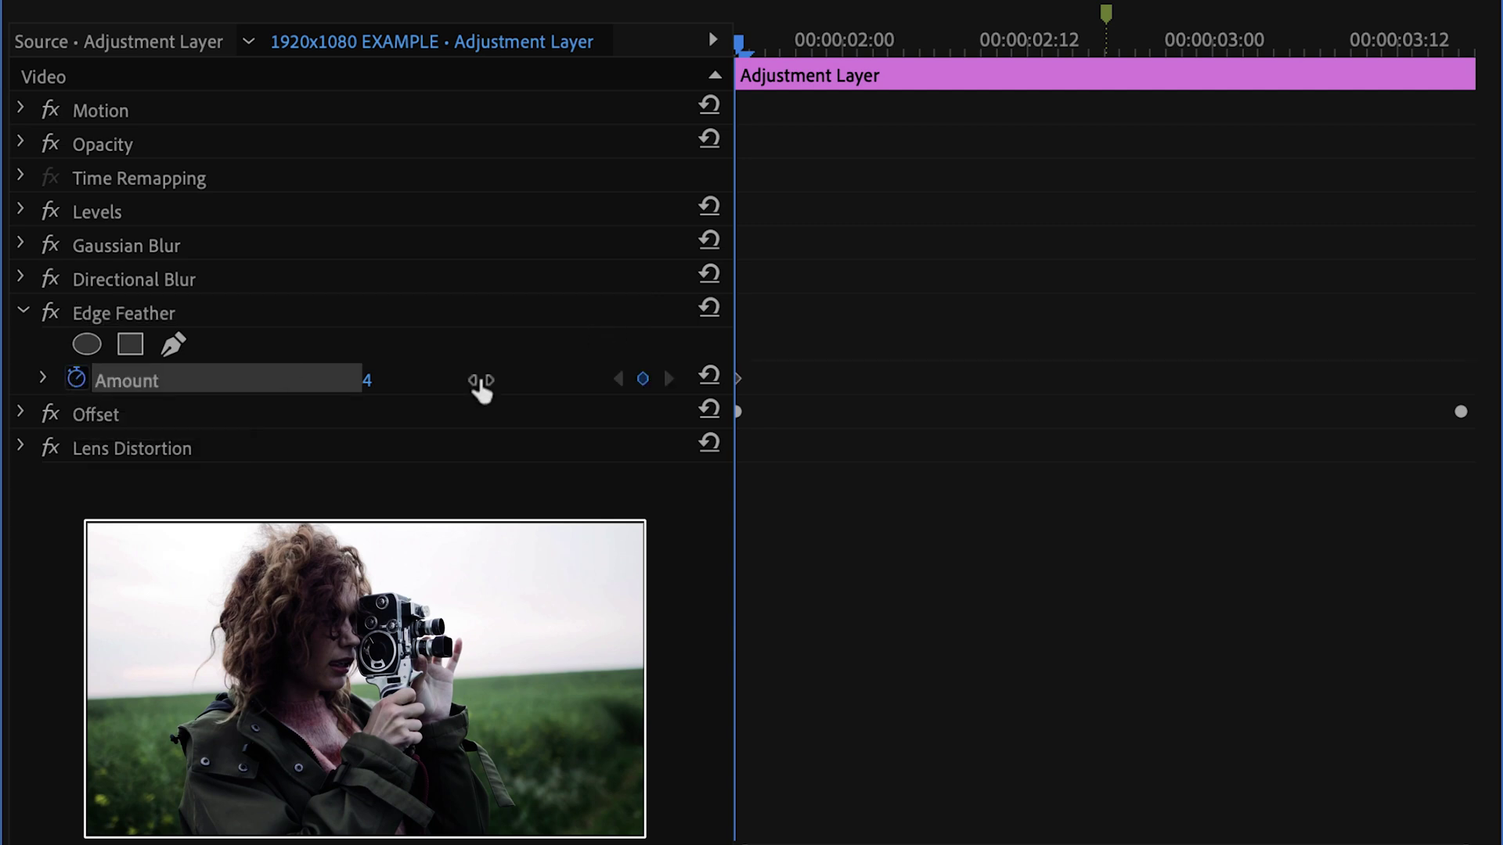
left_click_drag(367, 381, 345, 380)
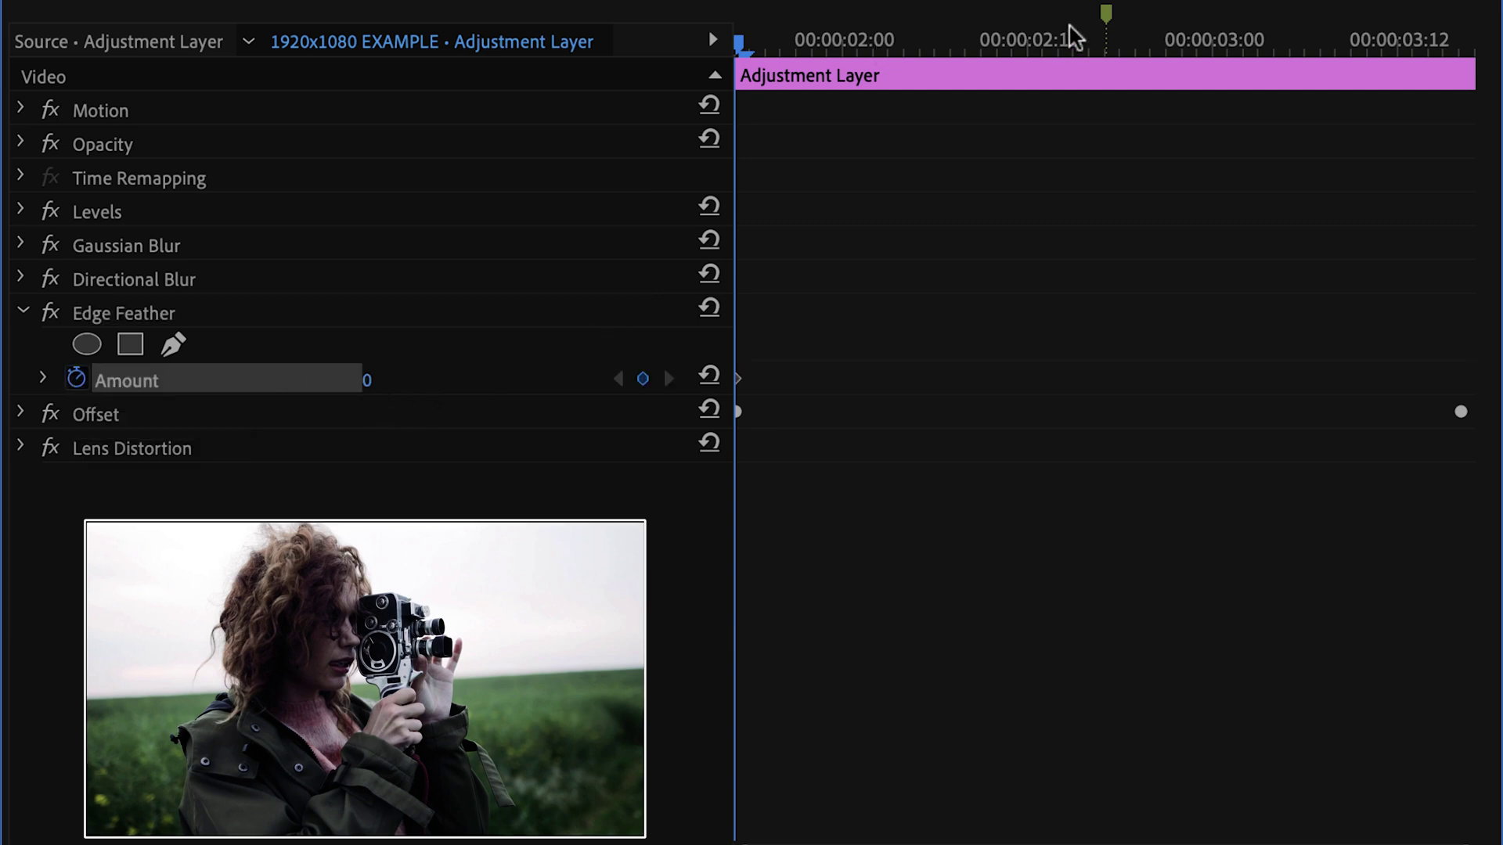
- Set Edge Feather's Amount to 100 at the marker between Clip 1 and Clip 2
left_click(1110, 14)
left_click(420, 381)
type("100")
key("Return")
- Add an Edge Feather Amount keyframe with a value of 0 at the adjustment layer's last frame, aligned with Offset's end keyframe
left_click_drag(1111, 50, 1470, 72)
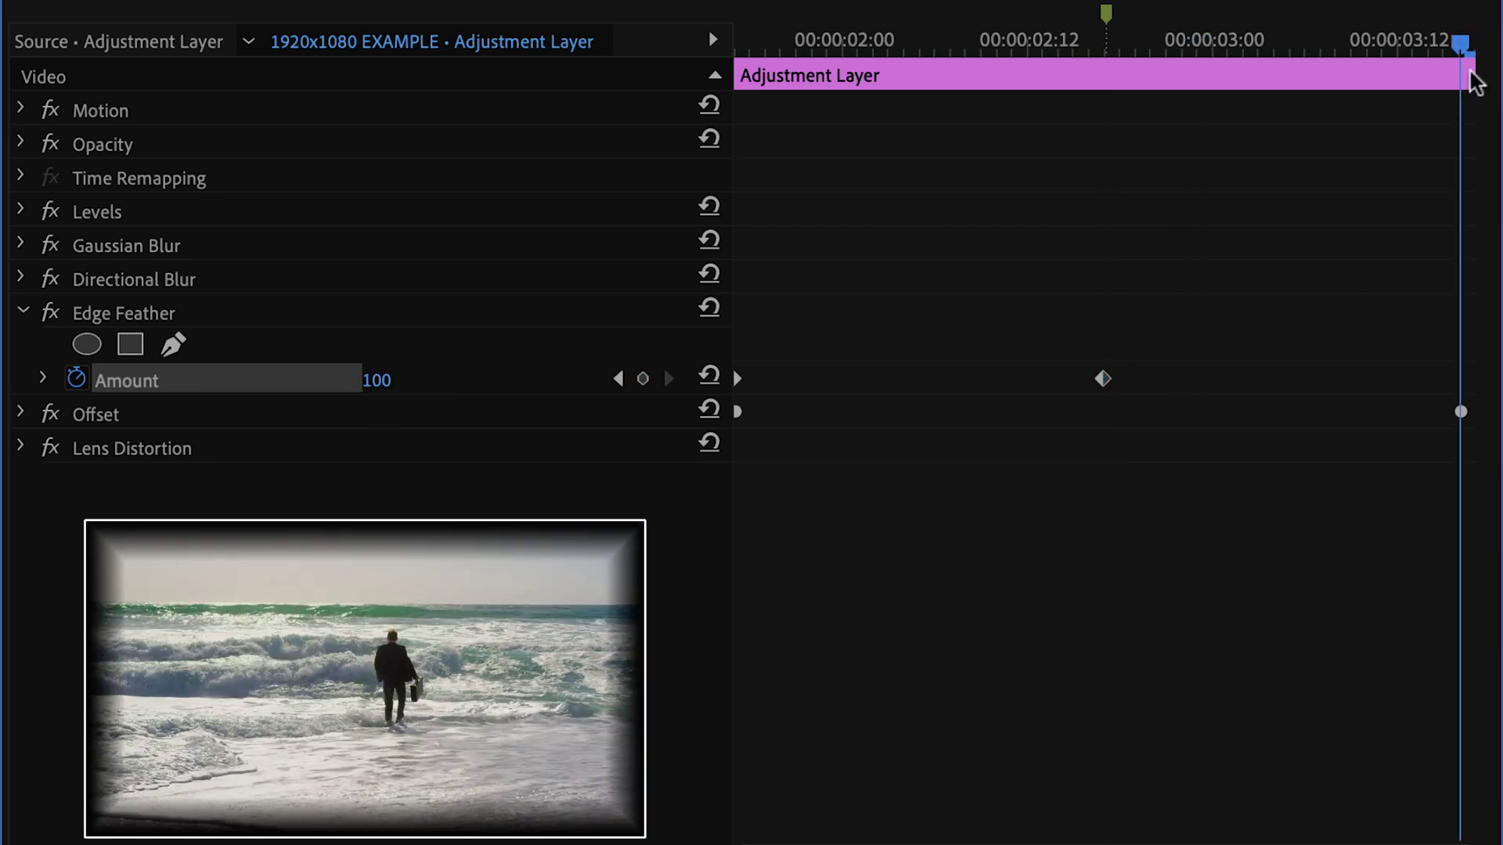
left_click(22, 414)
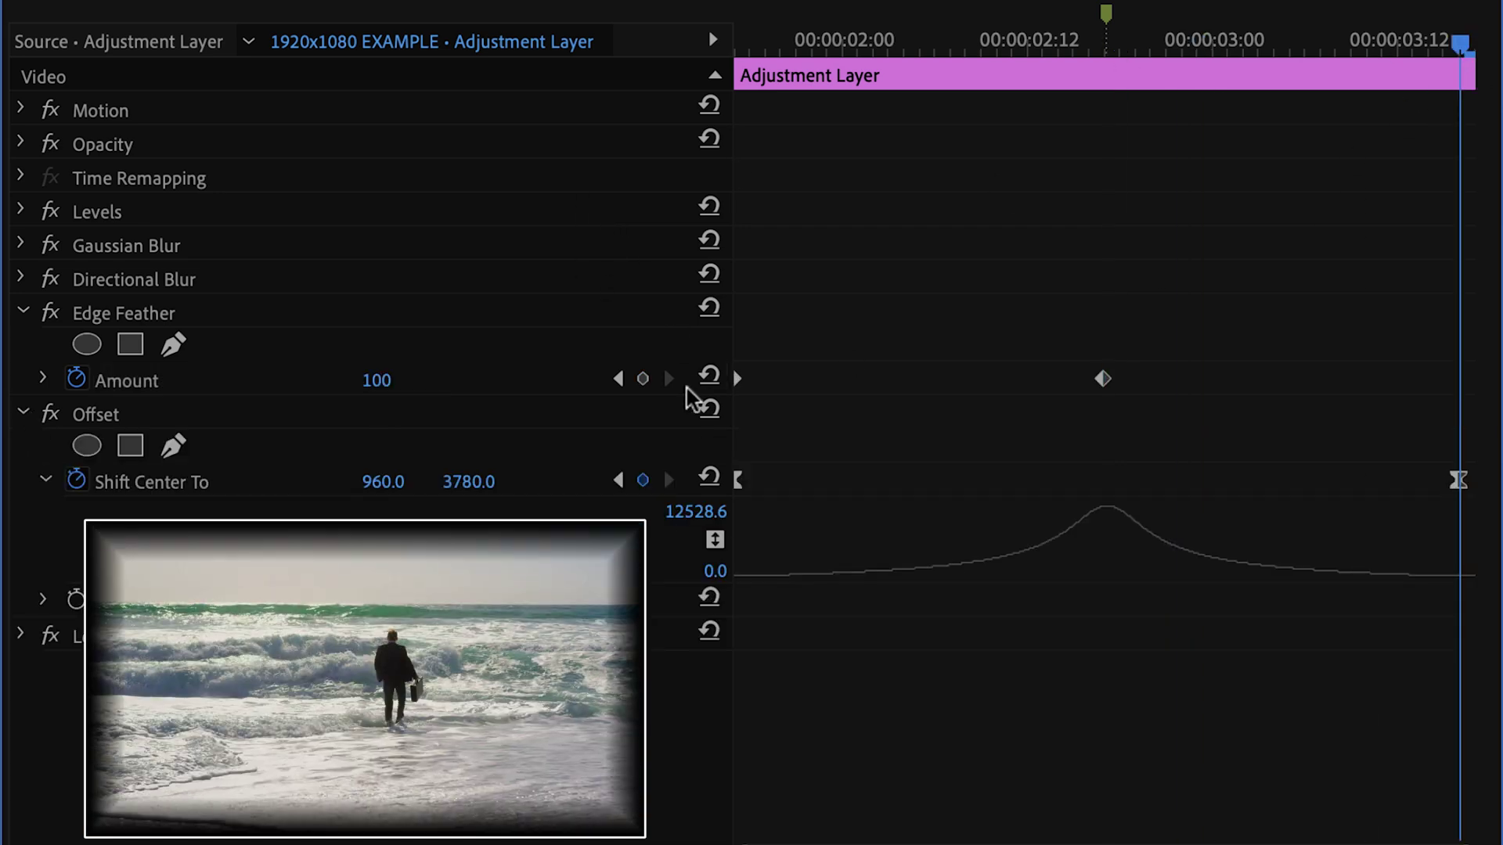
left_click(644, 380)
left_click_drag(376, 380, 297, 380)
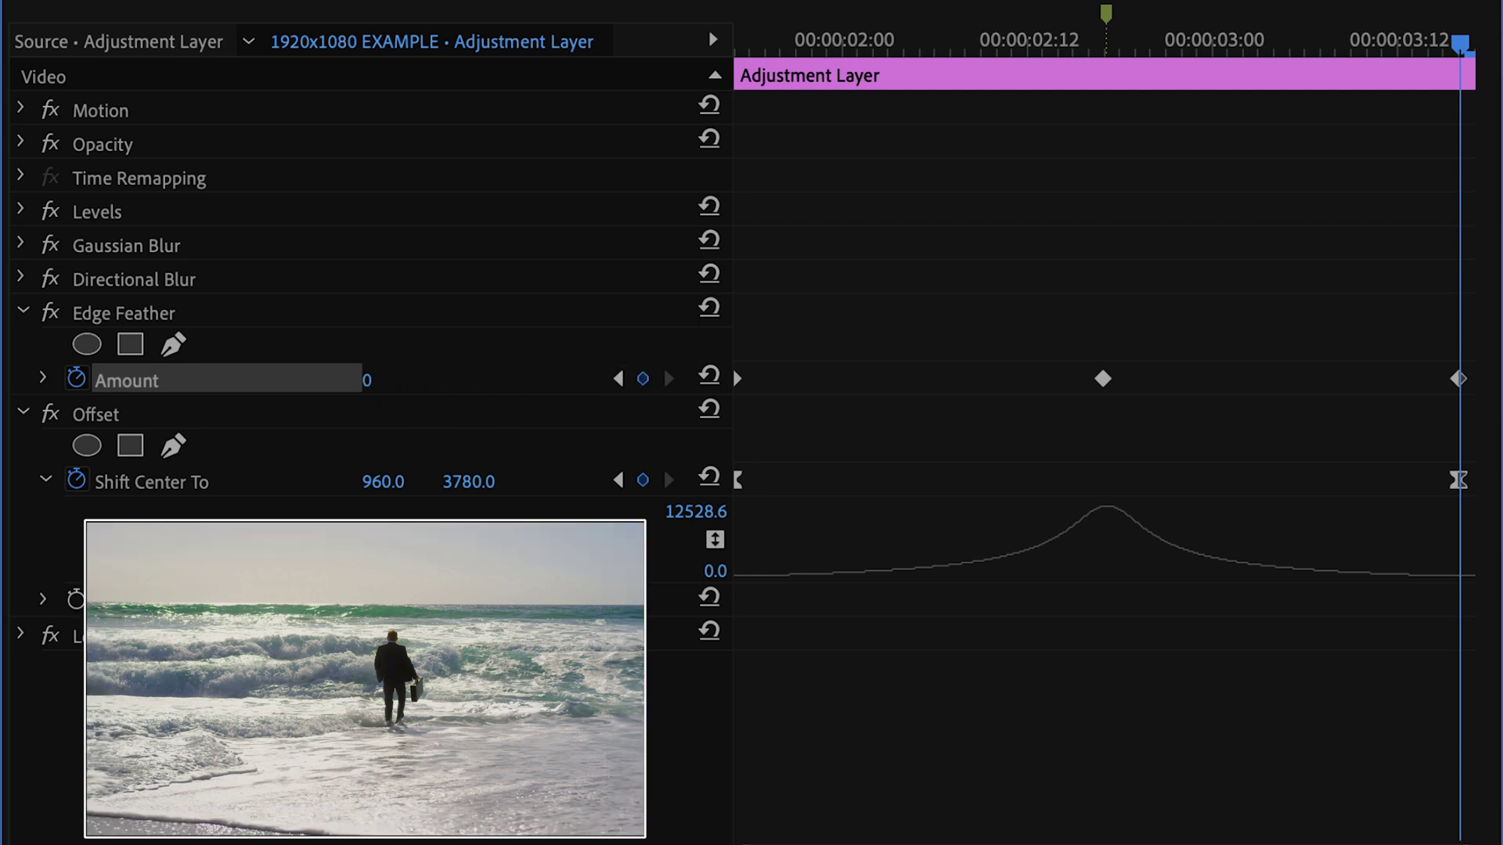
- Add Directional Blur Blur Length keyframes at the adjustment layer's first frame, the marker and the last frame
left_click_drag(799, 100, 660, 285)
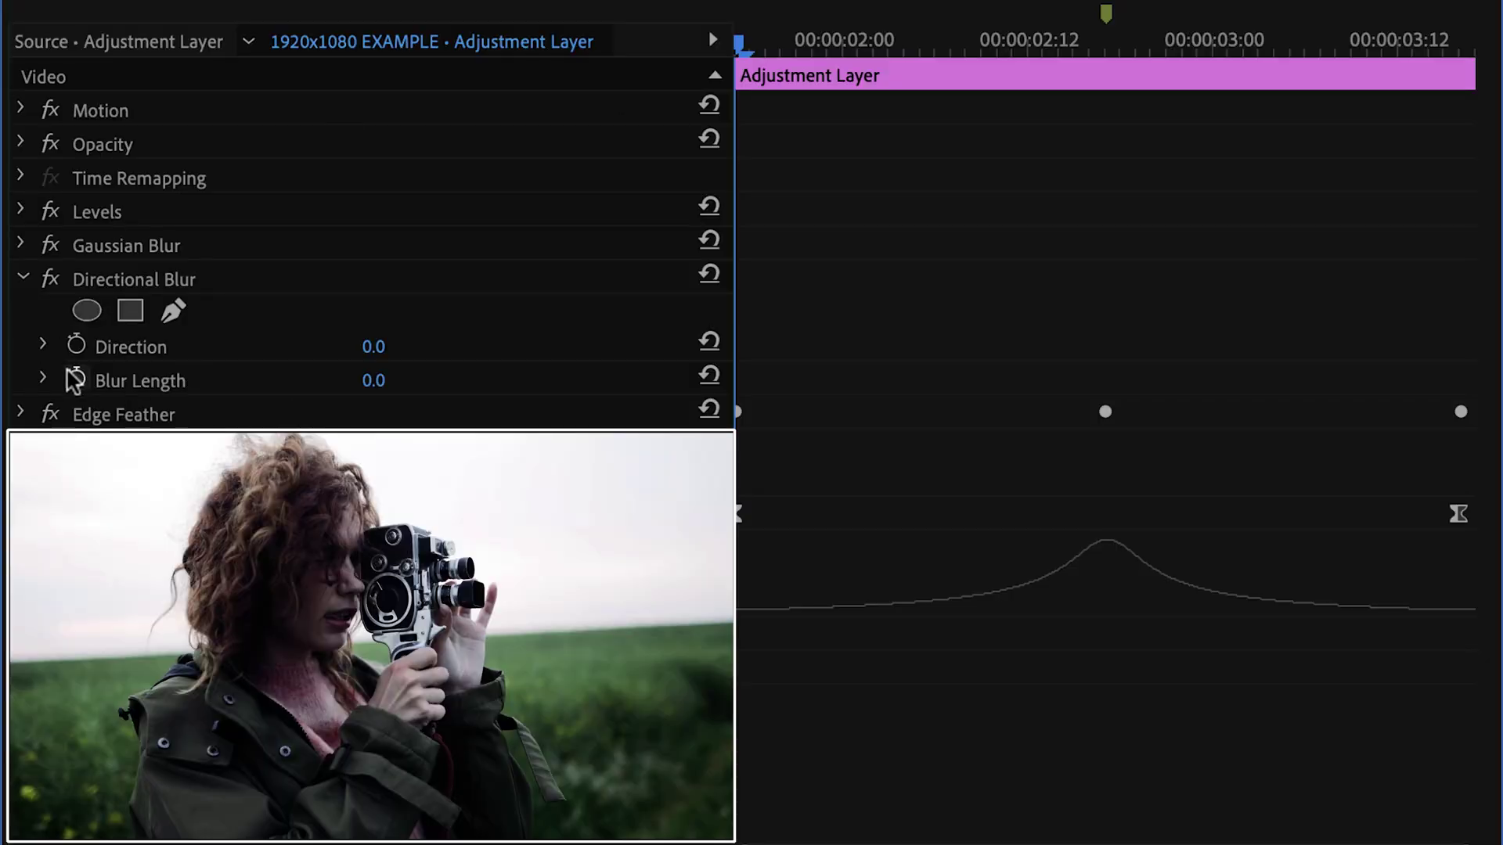
left_click(76, 379)
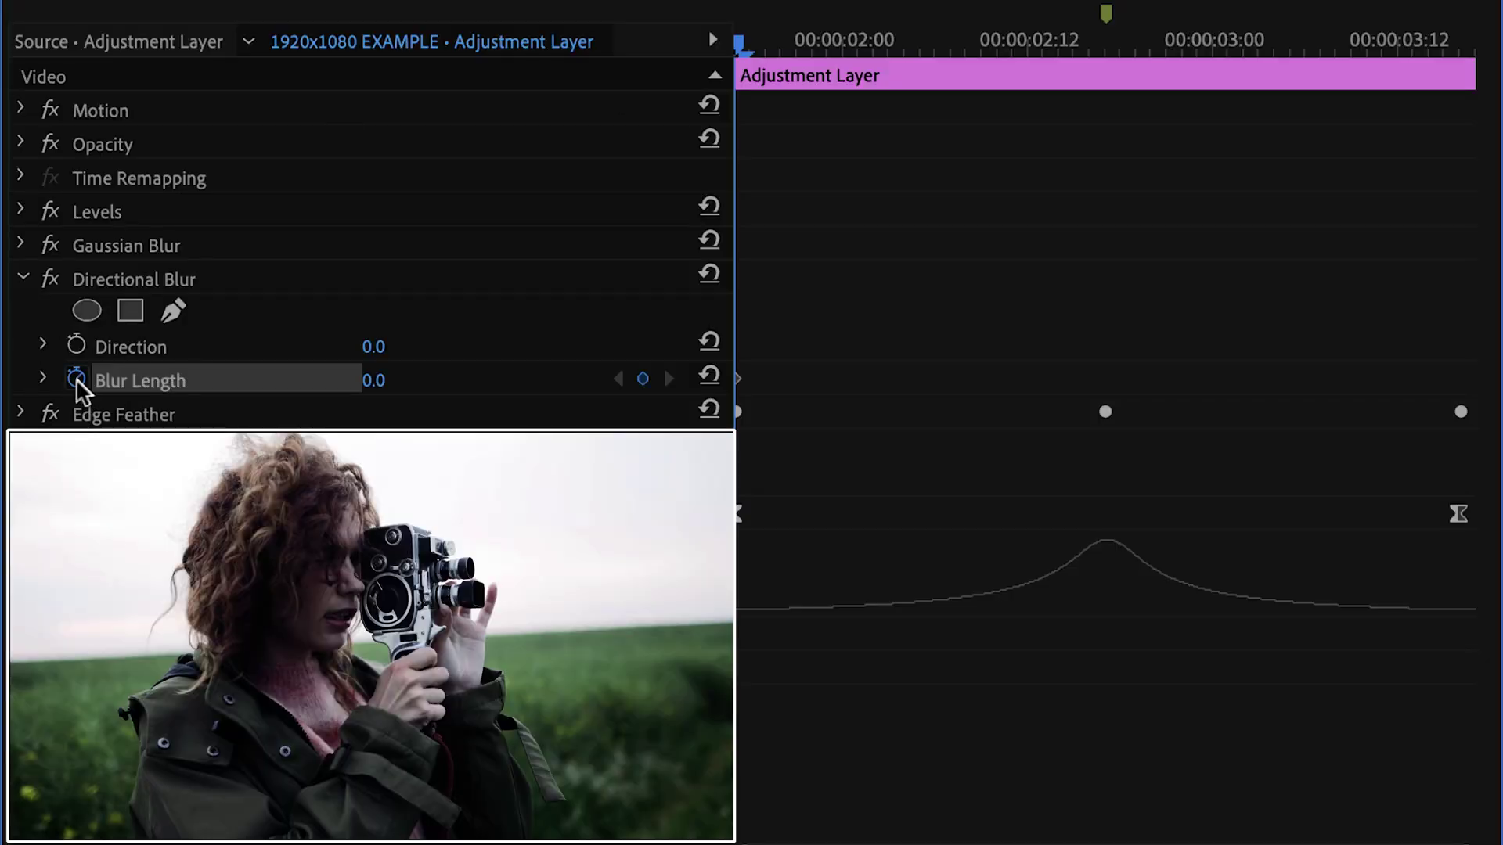
left_click(1106, 16)
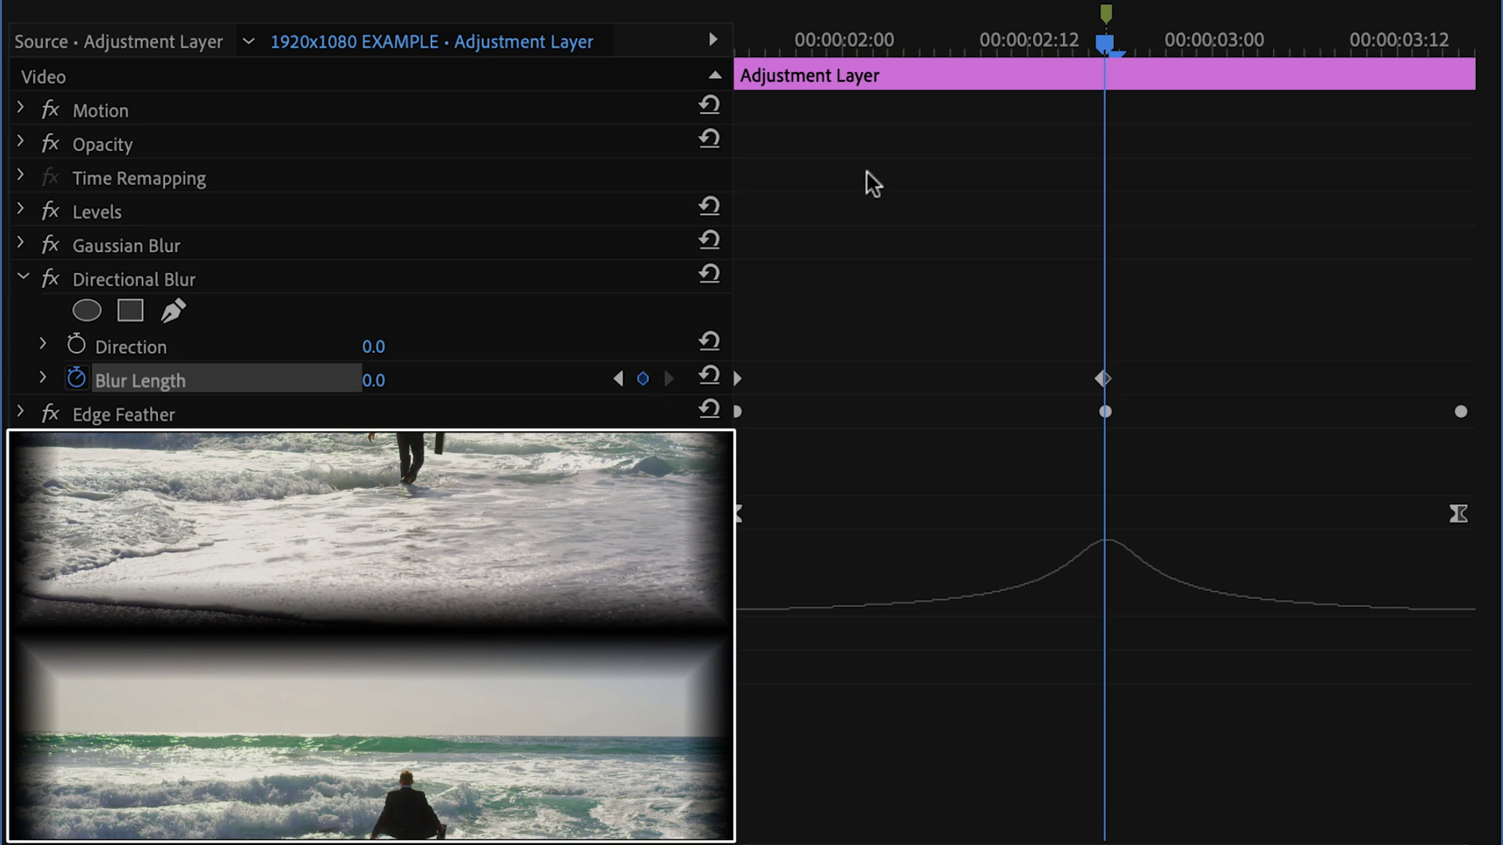
left_click(1457, 43)
left_click(642, 379)
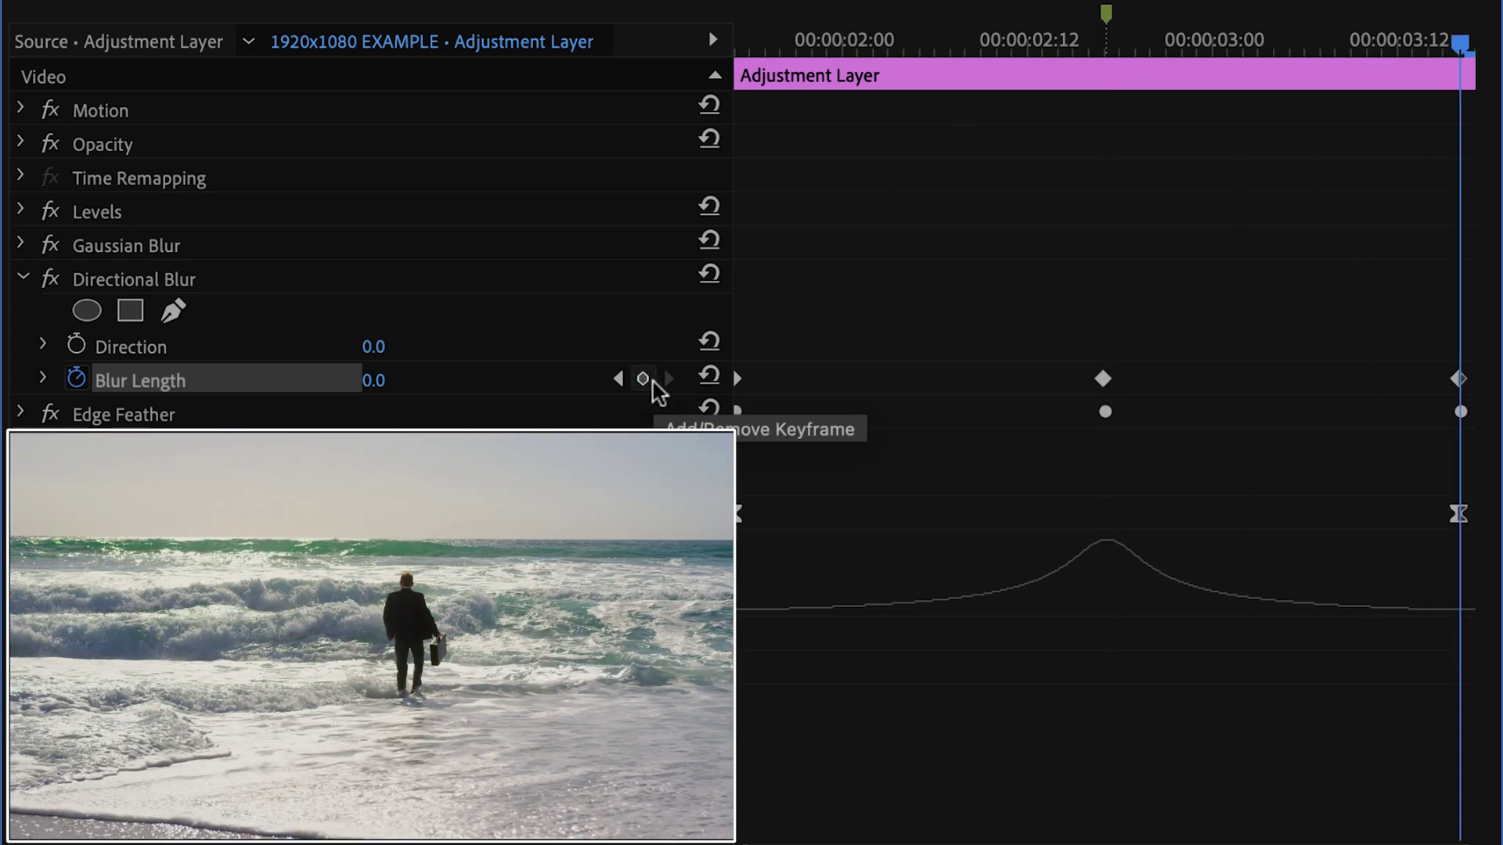
- Set Directional Blur's Blur Length to 33 at the marker keyframe
left_click(1108, 16)
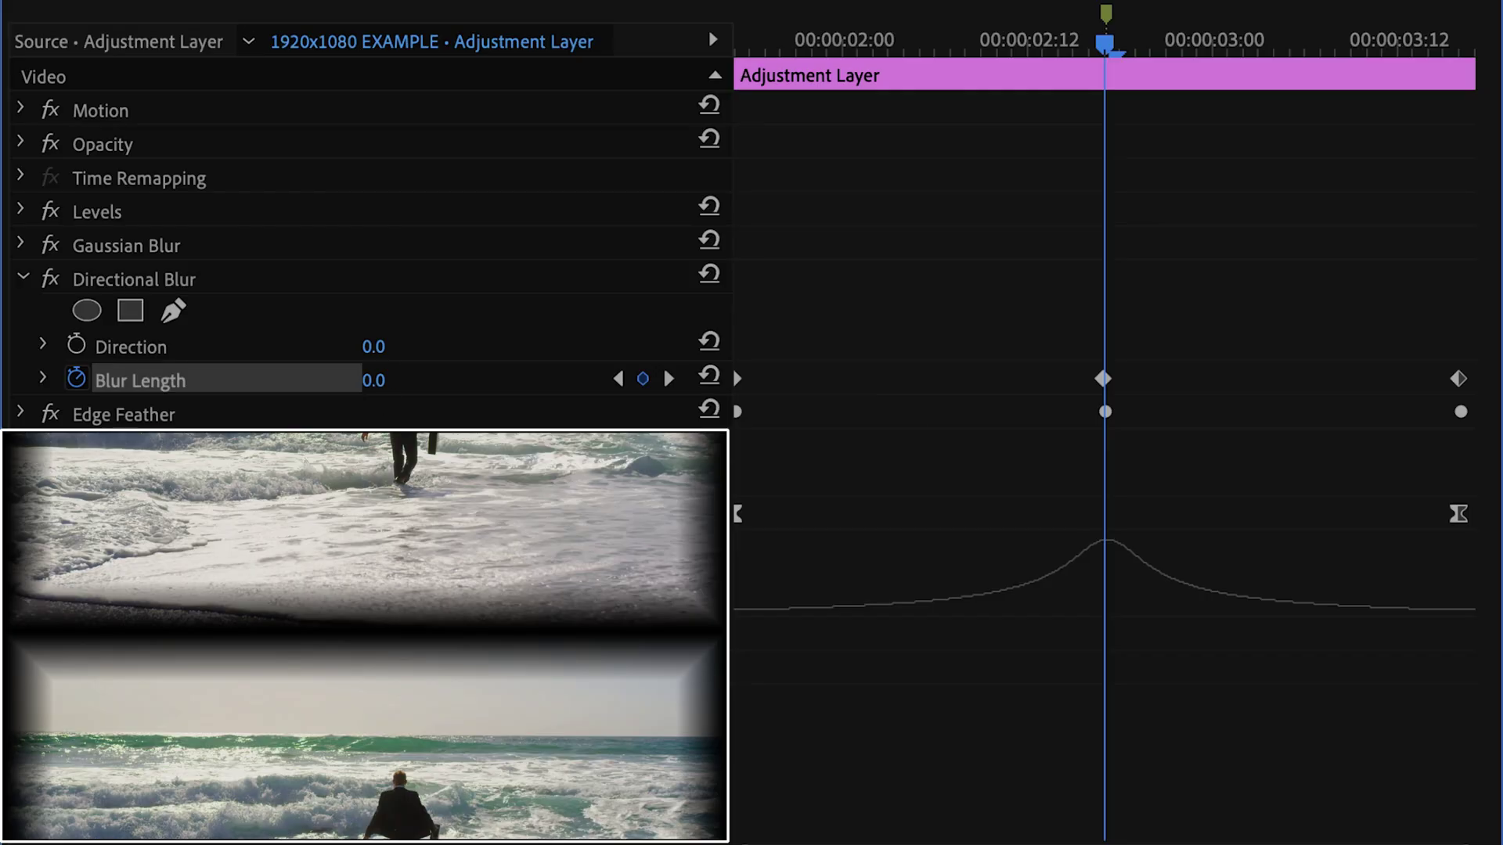
mouse_move(376, 382)
left_mouse_down()
mouse_move(516, 382)
mouse_move(393, 382)
left_mouse_up()
left_click(406, 380)
type("33")
key("Return")
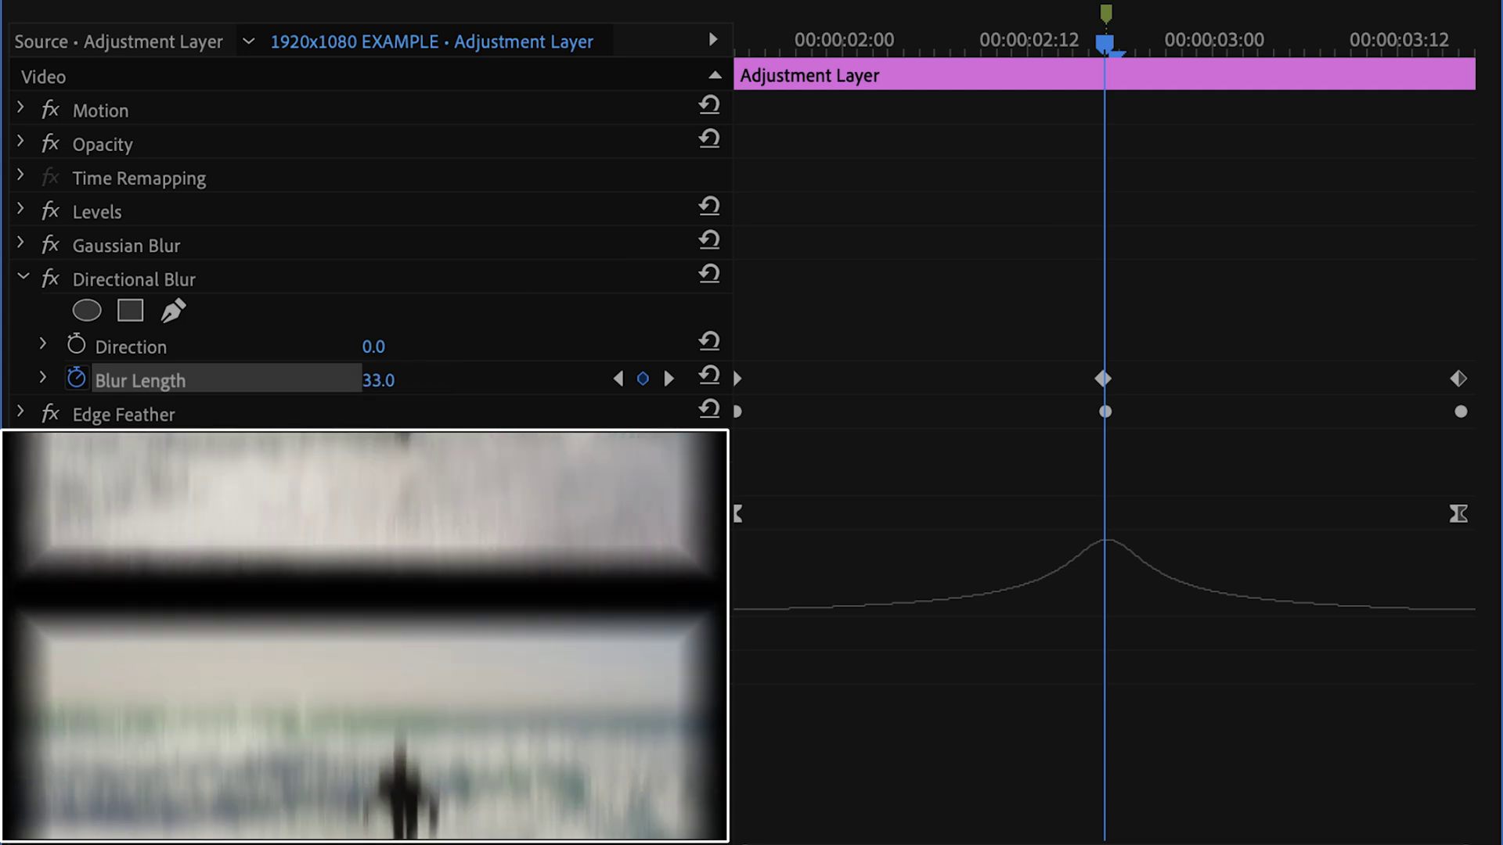
- Apply Ease In and Ease Out interpolation to all three Blur Length keyframes of Directional Blur
left_click_drag(912, 61, 1066, 547)
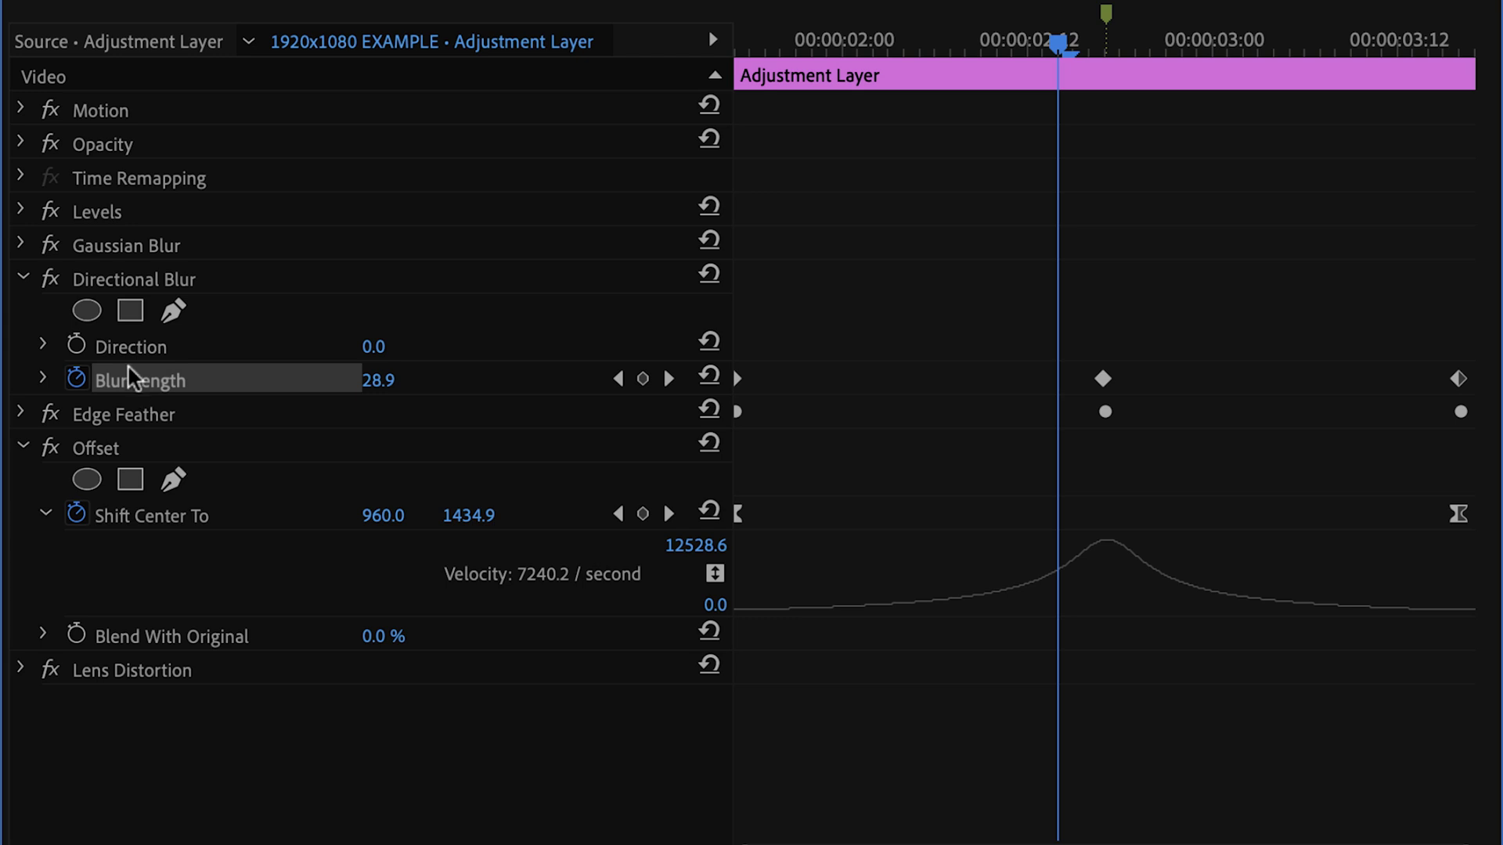
left_click(44, 381)
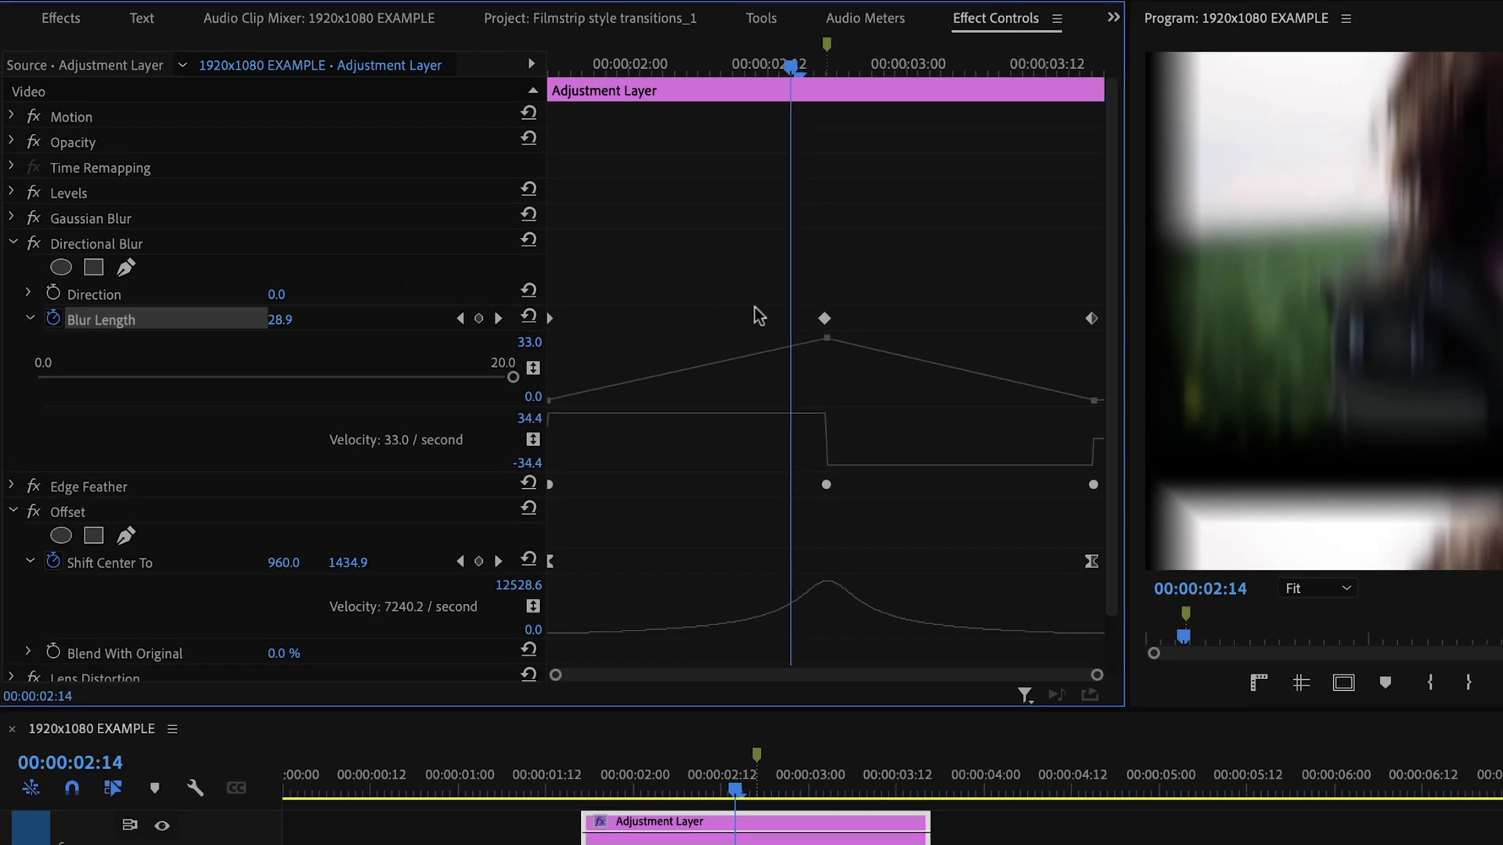
left_click_drag(1107, 299, 559, 382)
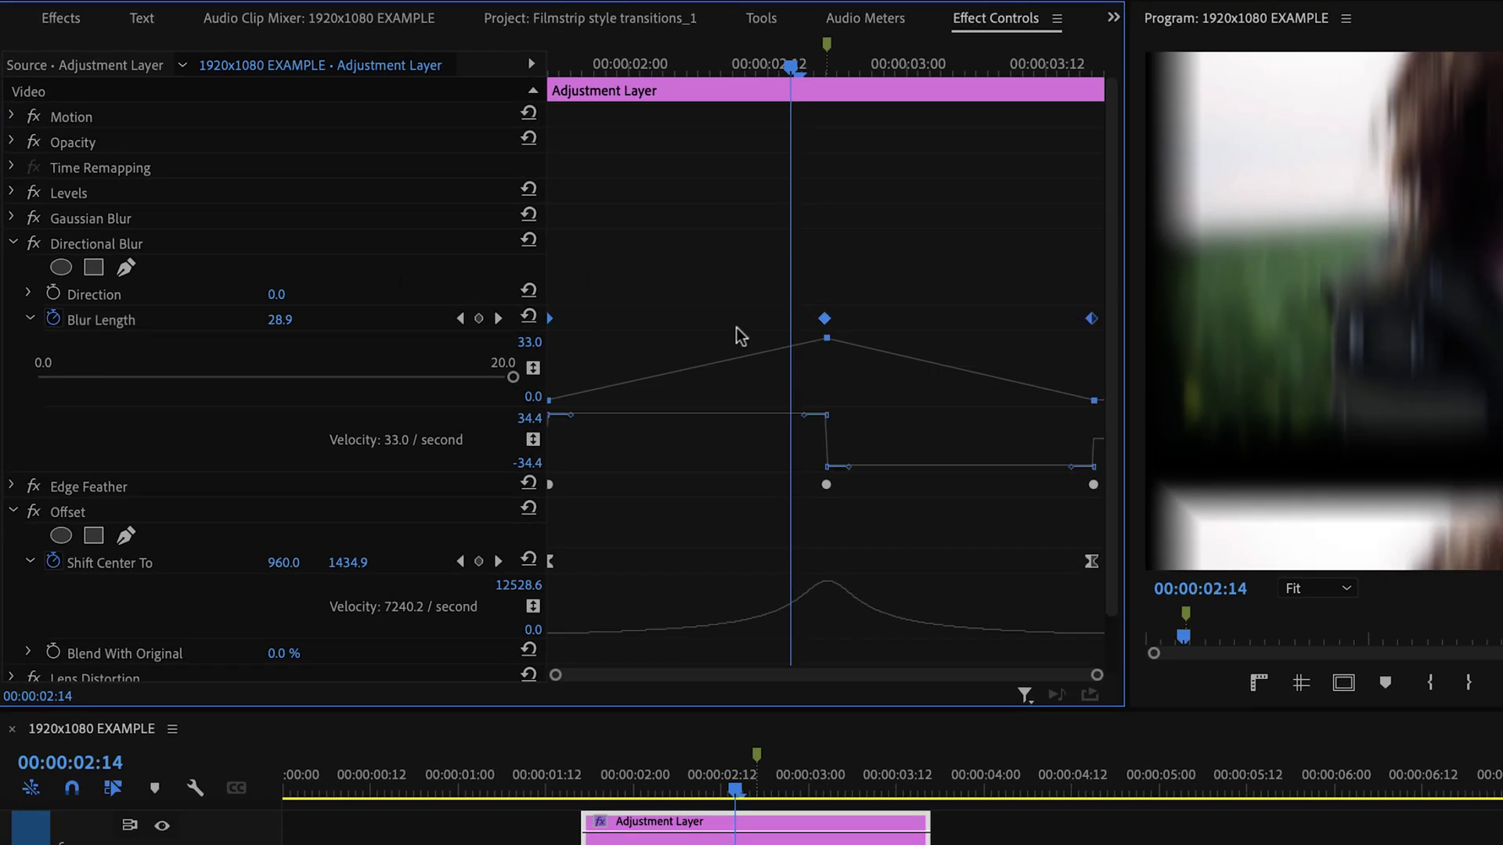
right_click(825, 320)
left_click(868, 691)
right_click(825, 320)
left_click(869, 721)
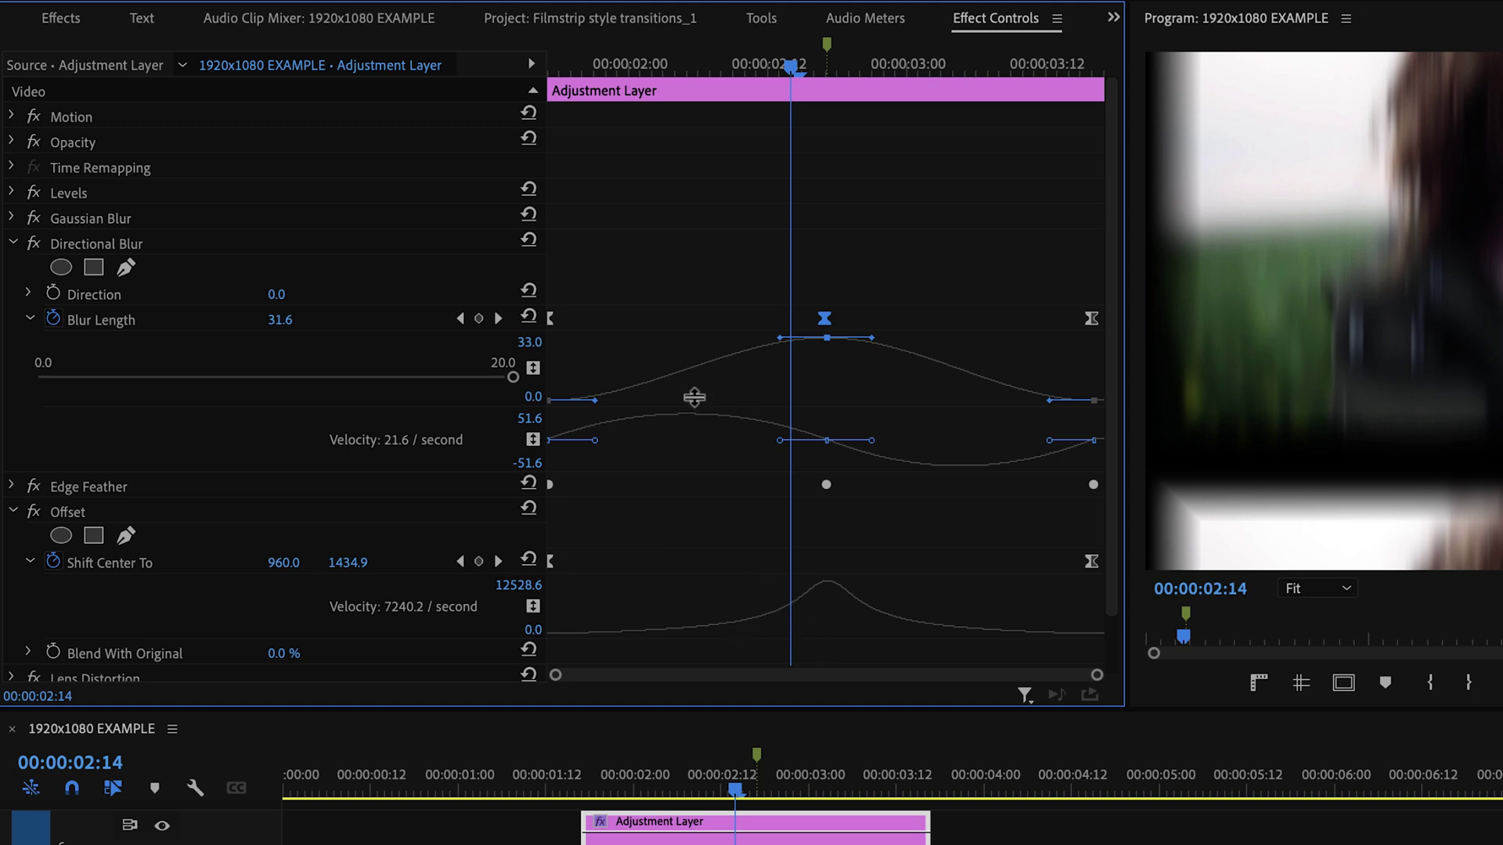
- Reshape the Blur Length curve with longer handles at the outer keyframes and shorter handles at the middle one, forming a steep central peak
left_click_drag(595, 401, 808, 420)
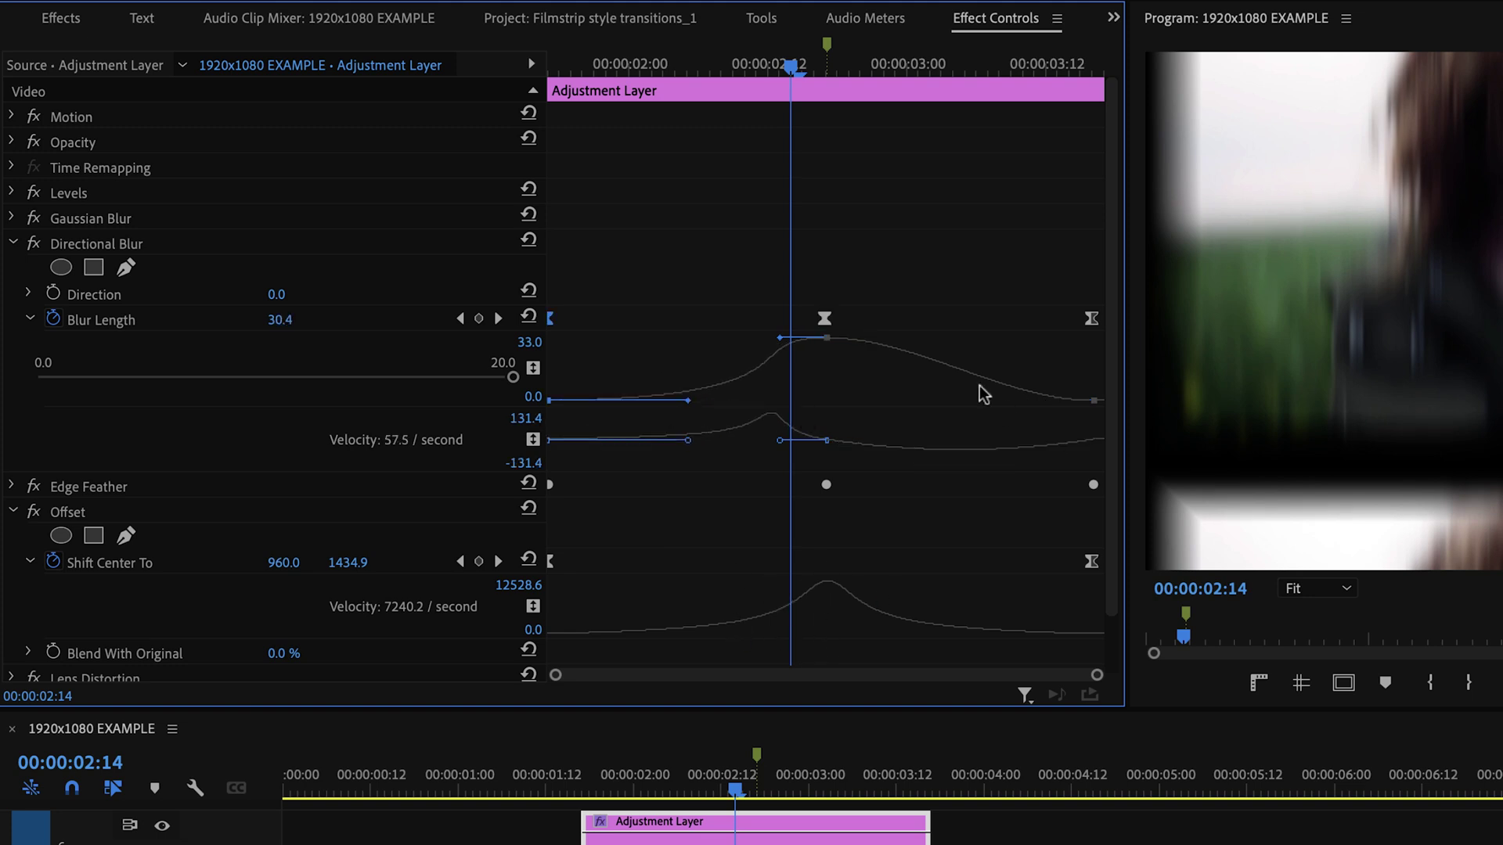
left_click_drag(1049, 400, 959, 400)
left_click_drag(872, 337, 803, 337)
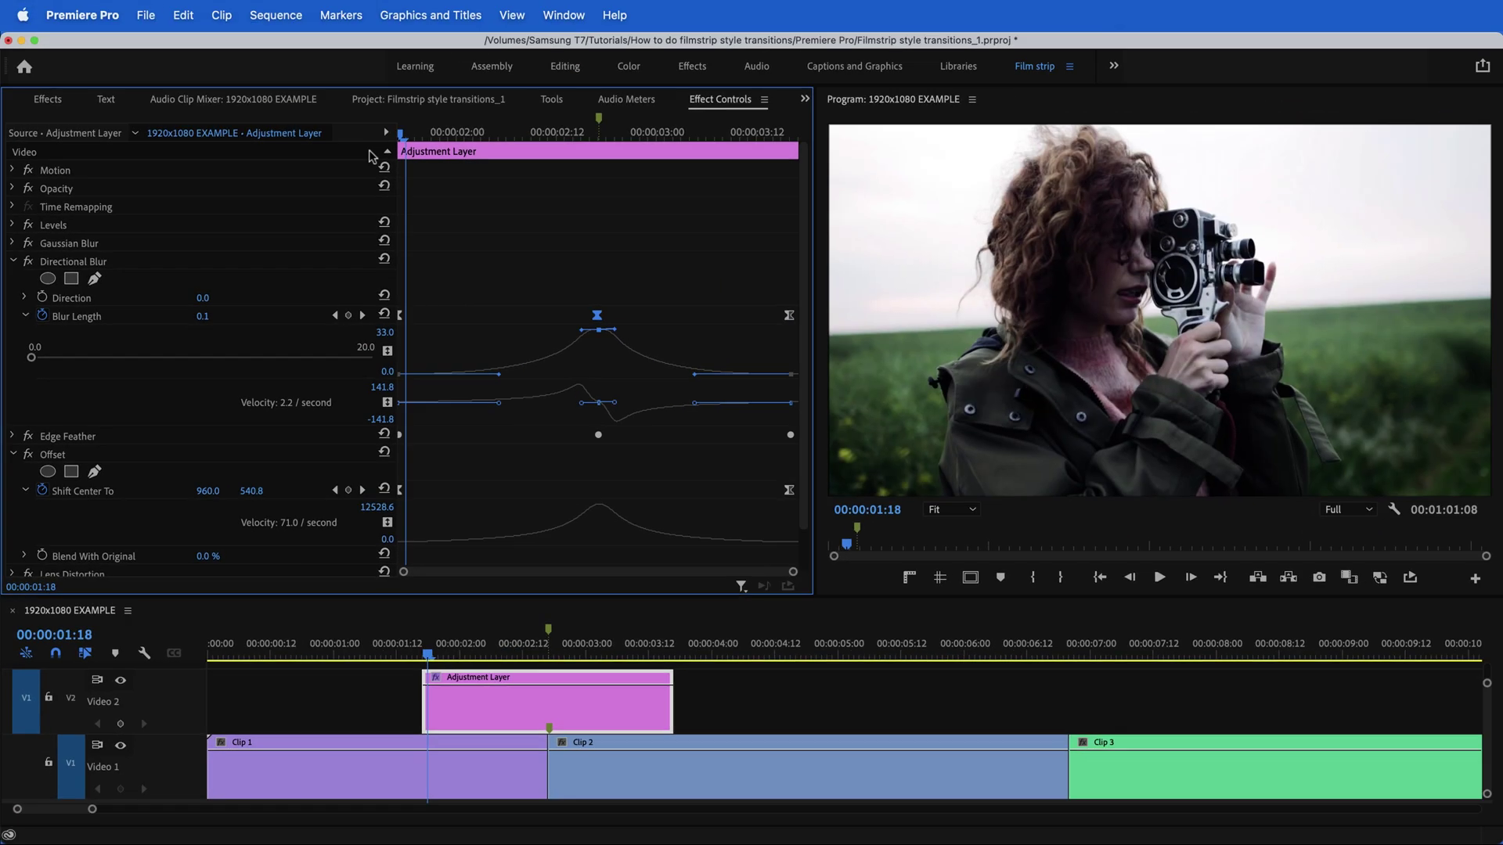
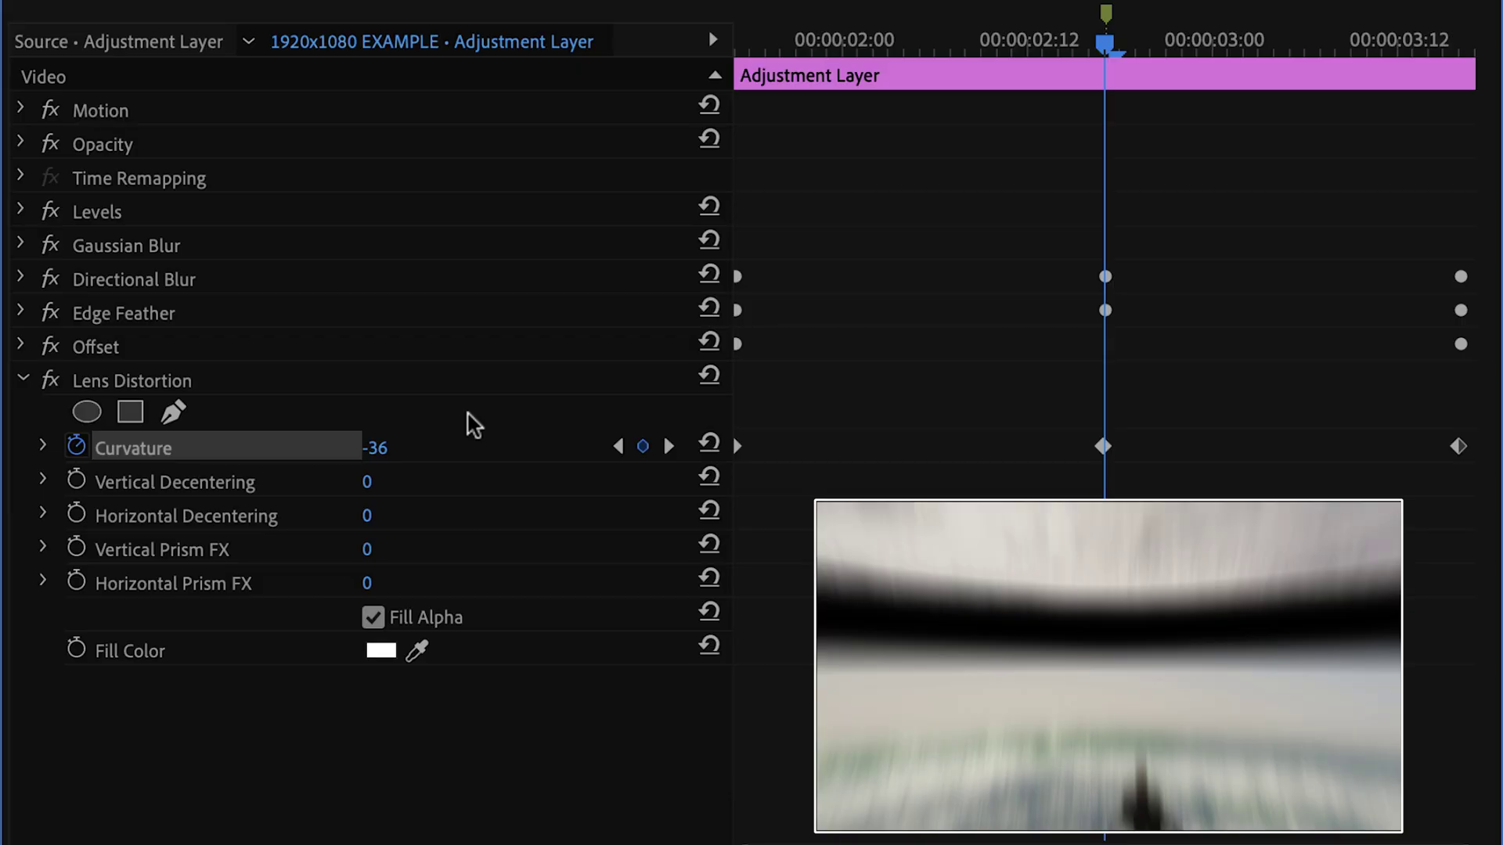
- Set Lens Distortion's Curvature to 41 at the marker keyframe and change its Fill Color to black (000000)
left_click_drag(374, 448, 465, 448)
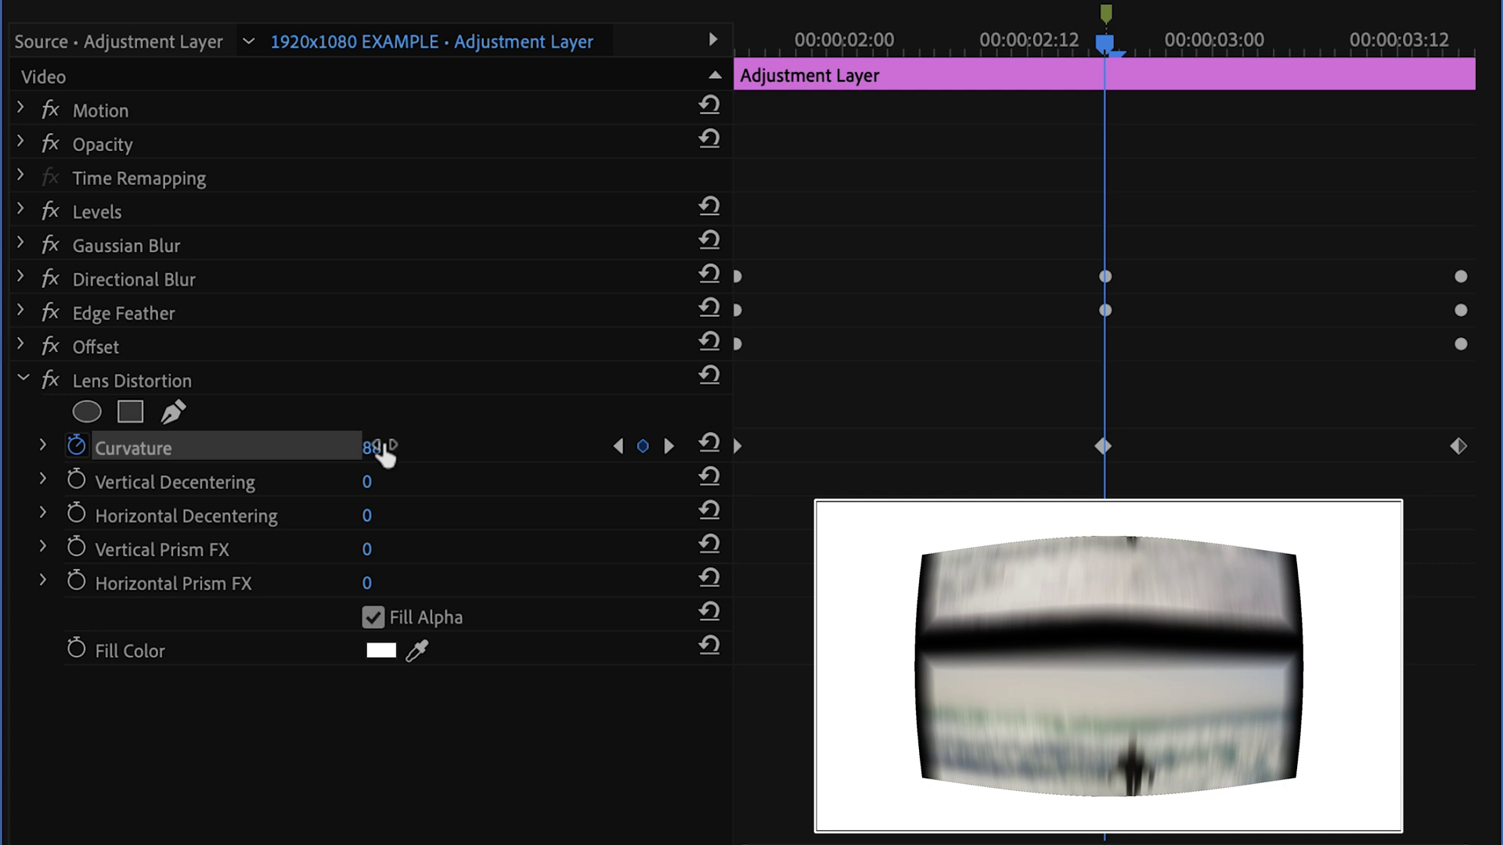
left_click_drag(372, 448, 335, 448)
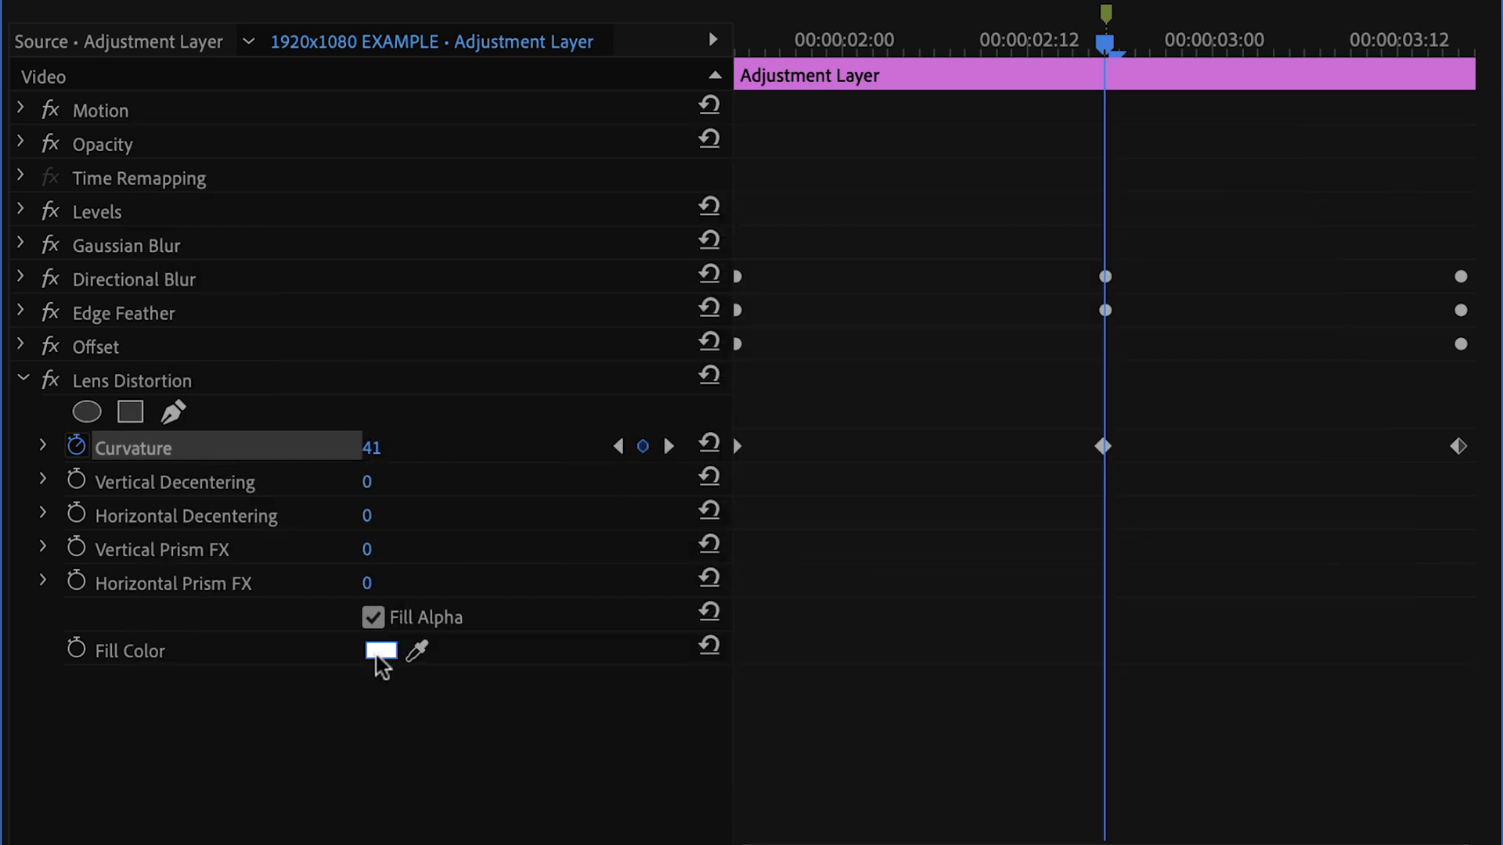
left_click(381, 651)
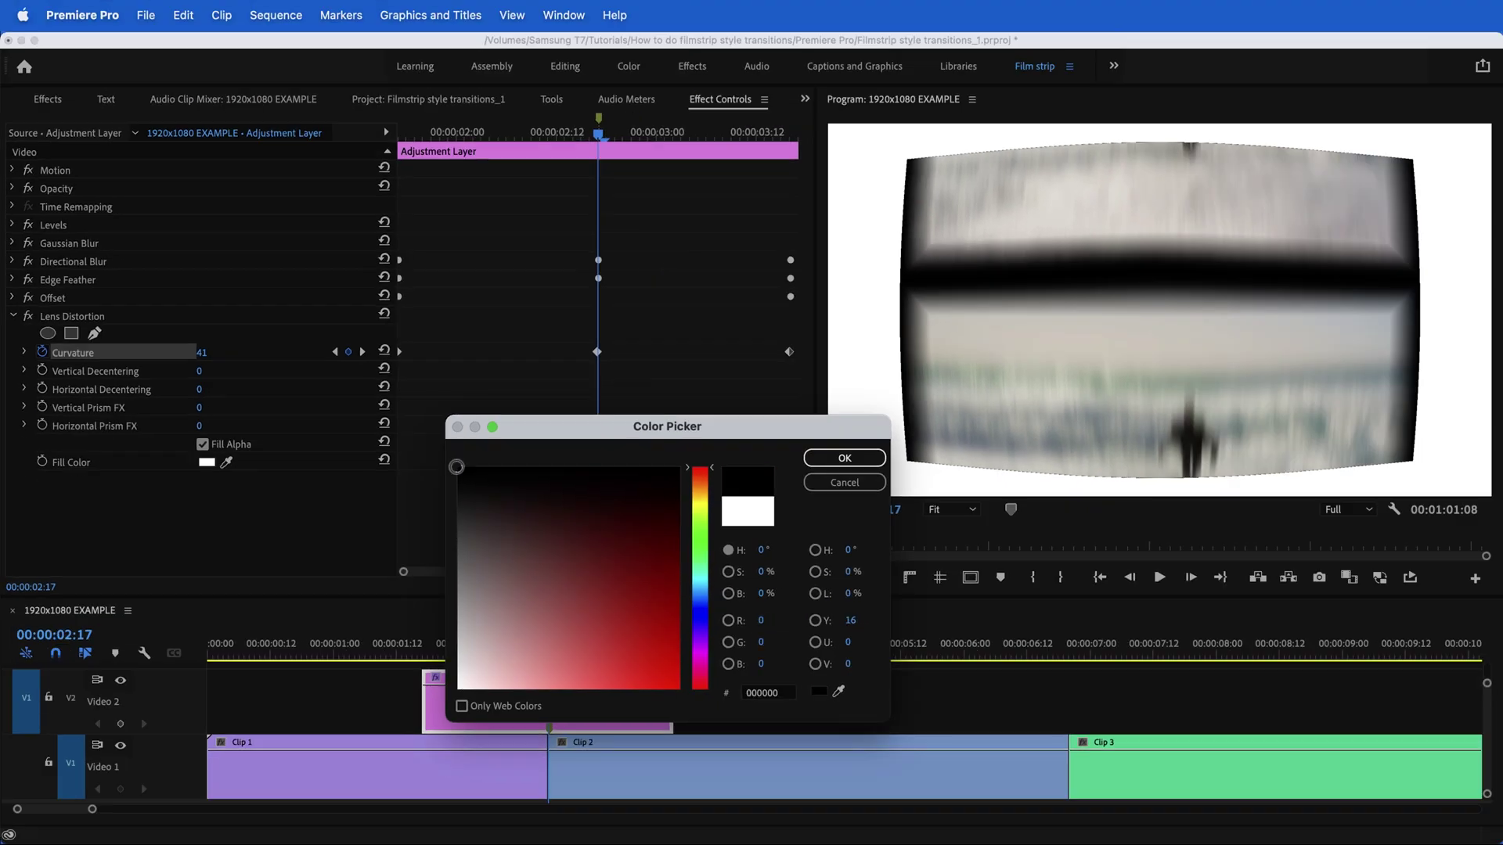
left_click(844, 459)
left_click(470, 645)
key("space")
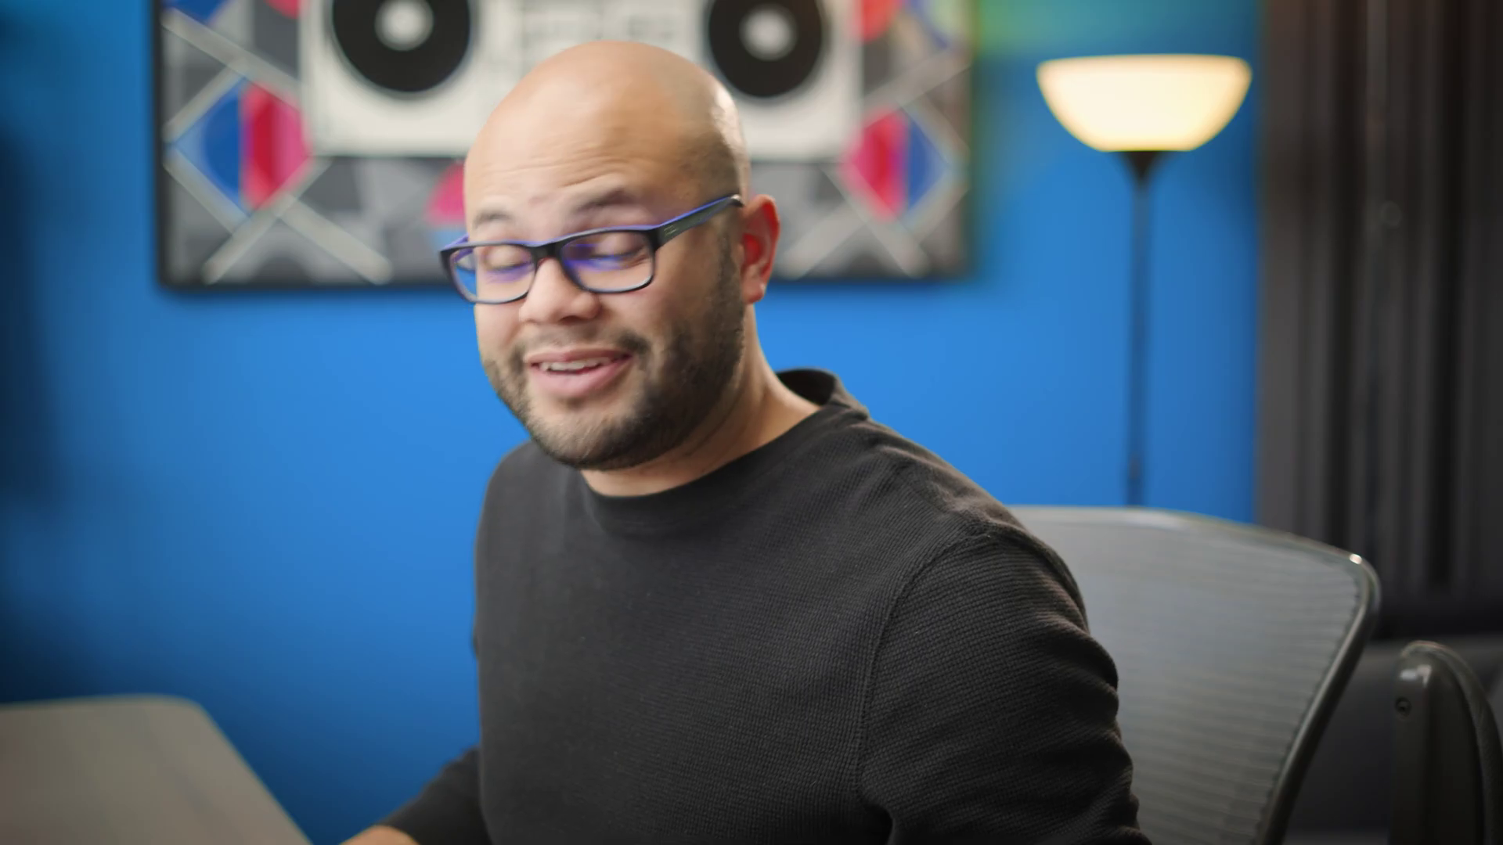
- Duplicate the Edge Feather effect with its keyframes and place the copy between Offset and Lens Distortion
left_click(487, 654)
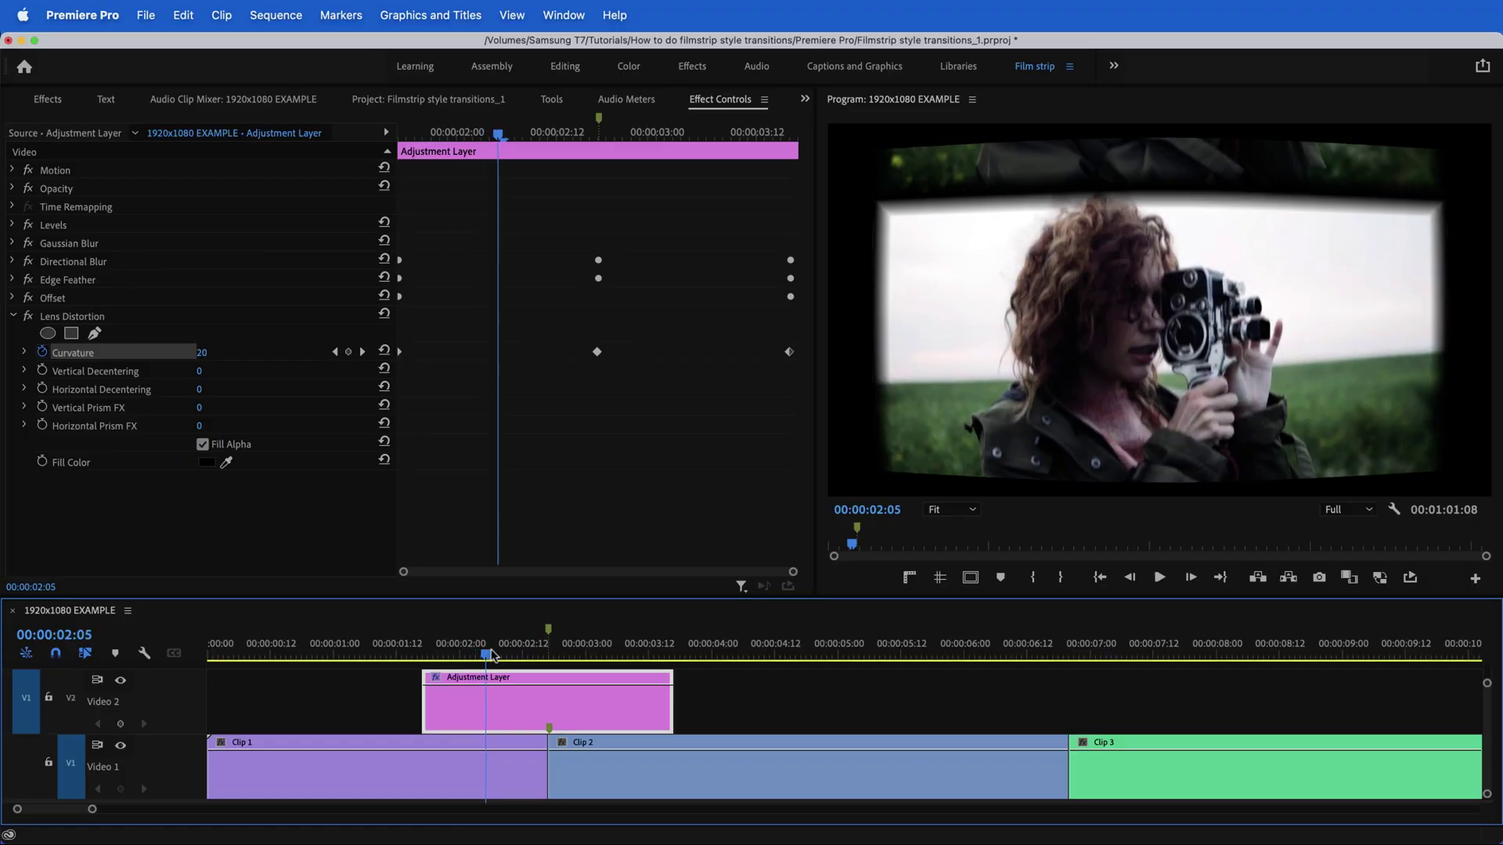
left_click_drag(492, 654, 575, 670)
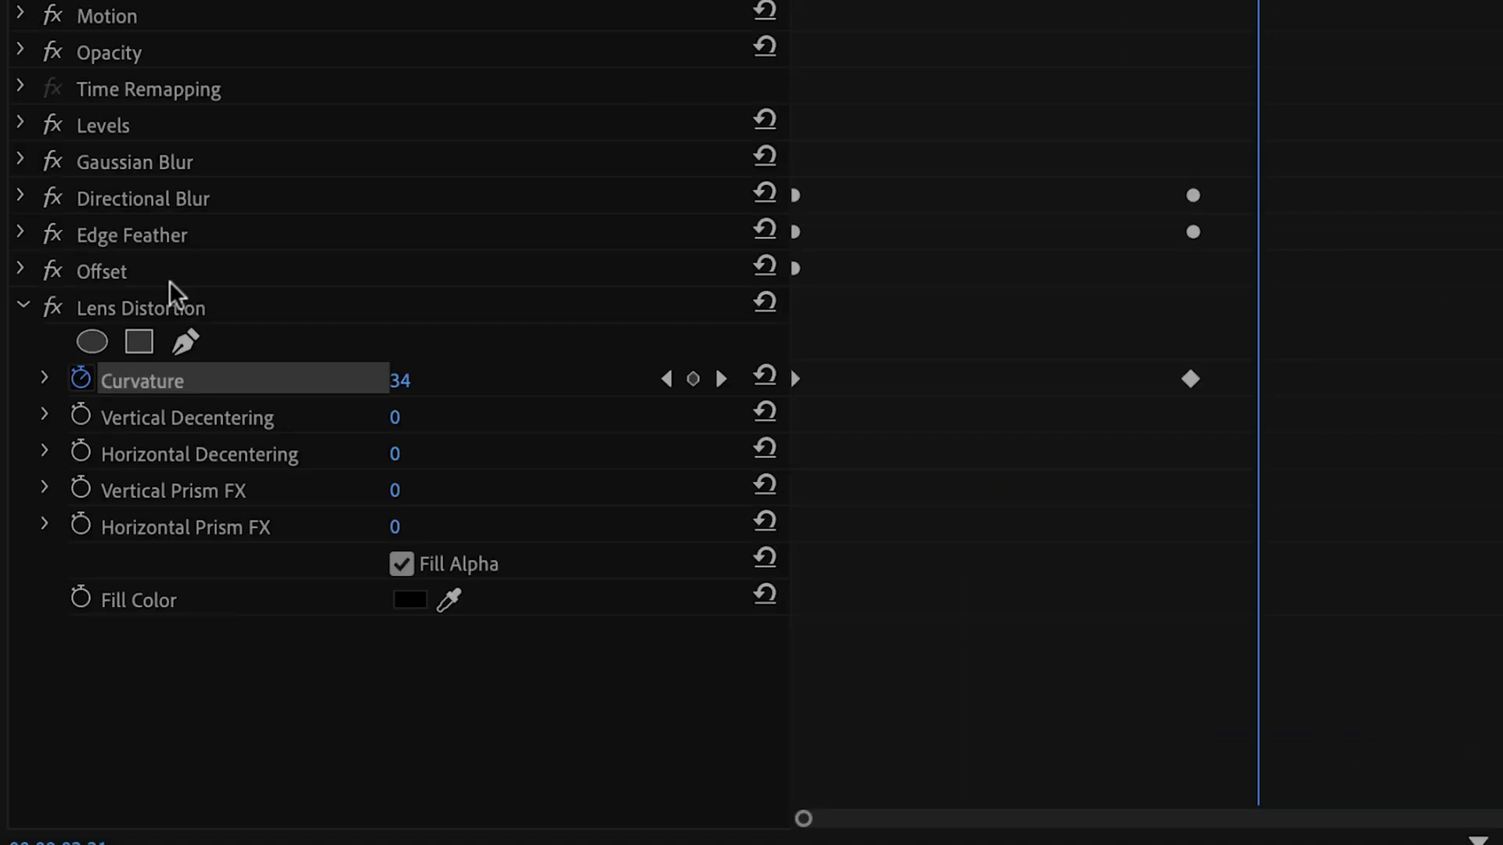
left_click(138, 237)
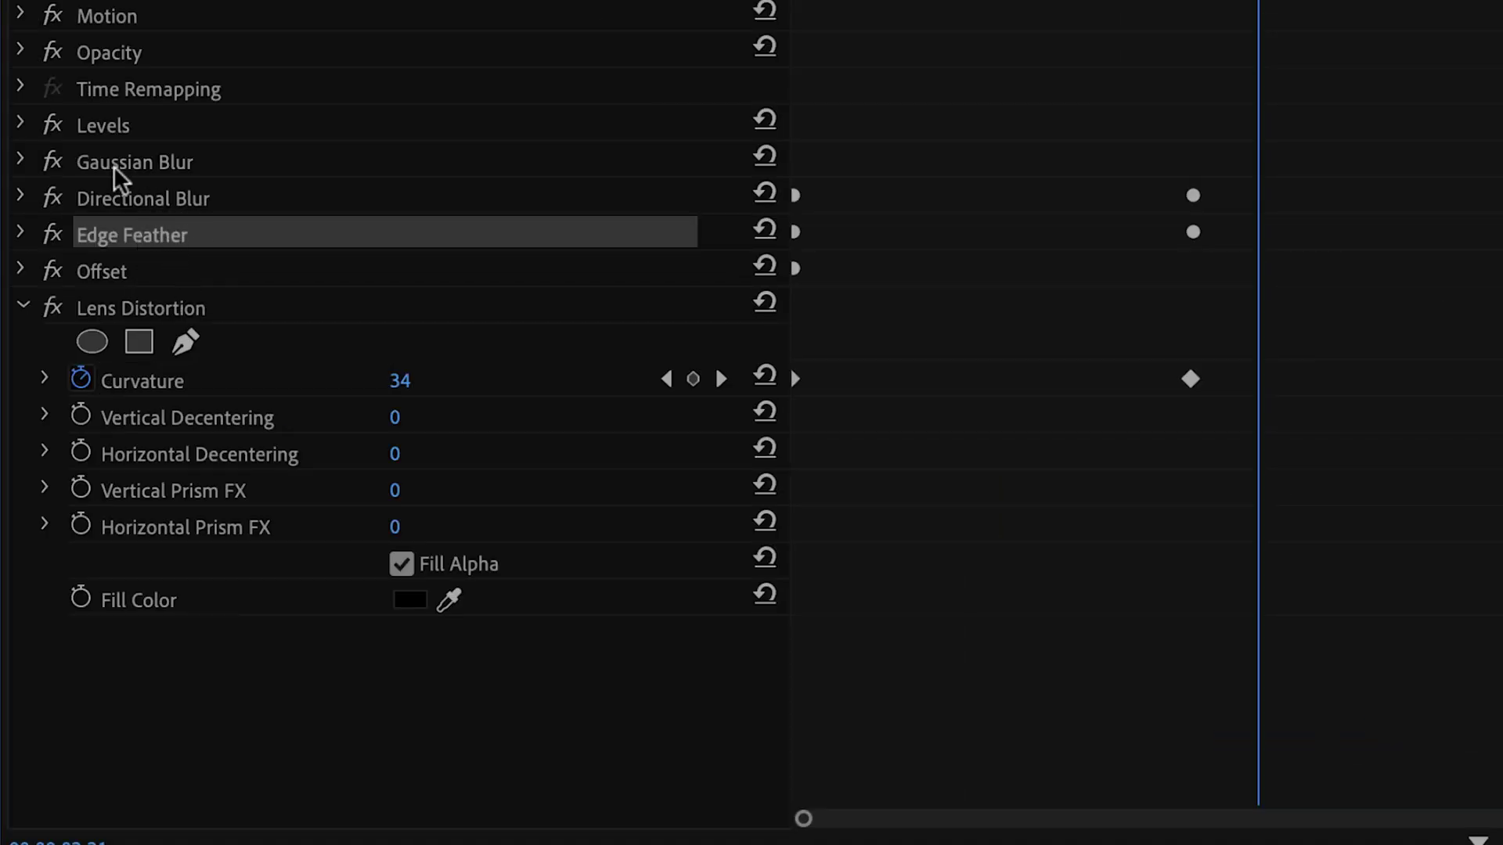
right_click(126, 241)
left_click(244, 468)
right_click(270, 694)
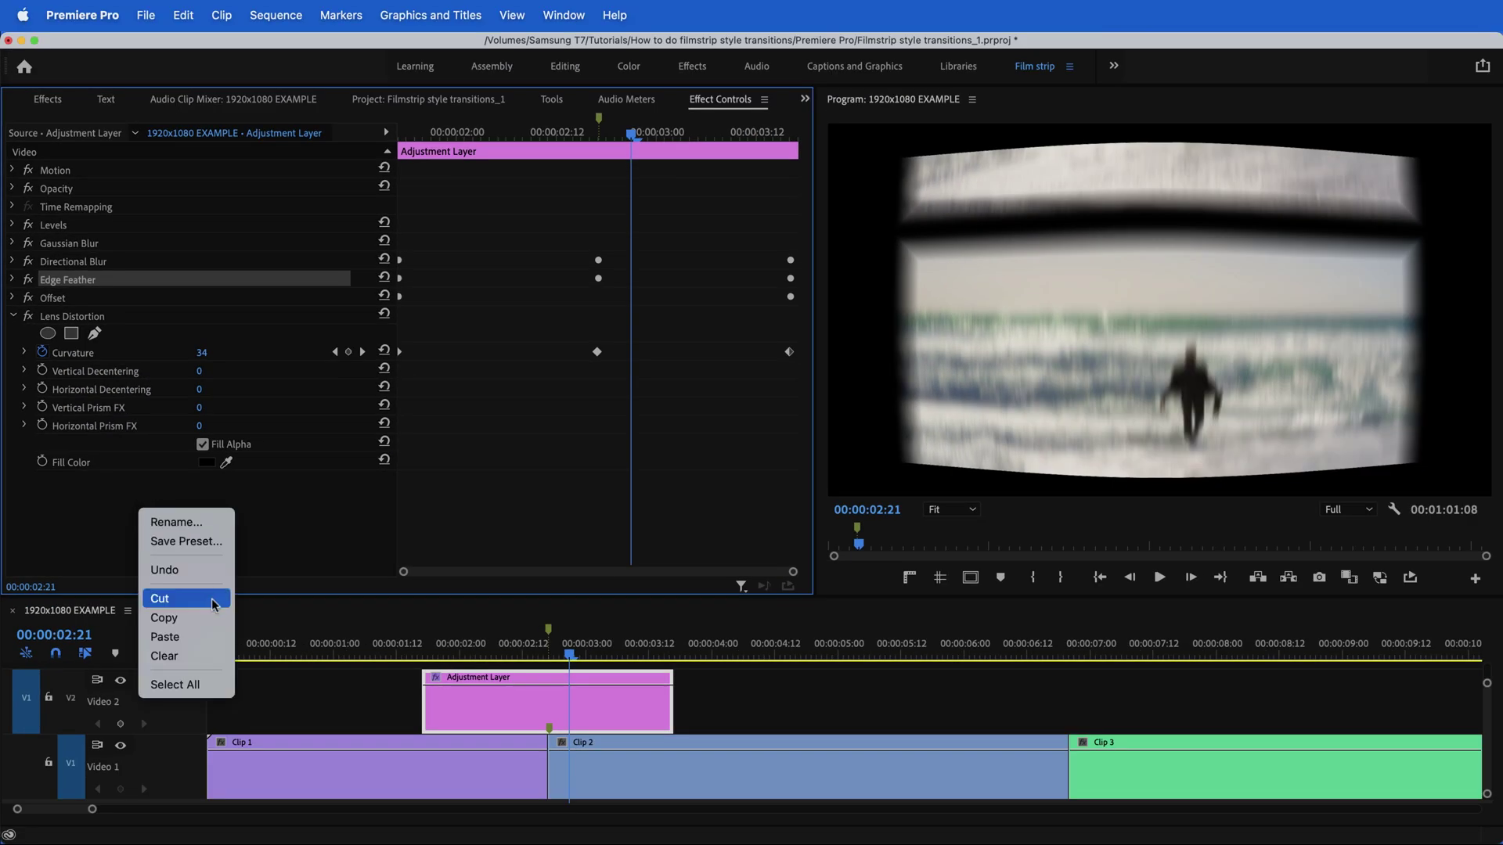
left_click(220, 640)
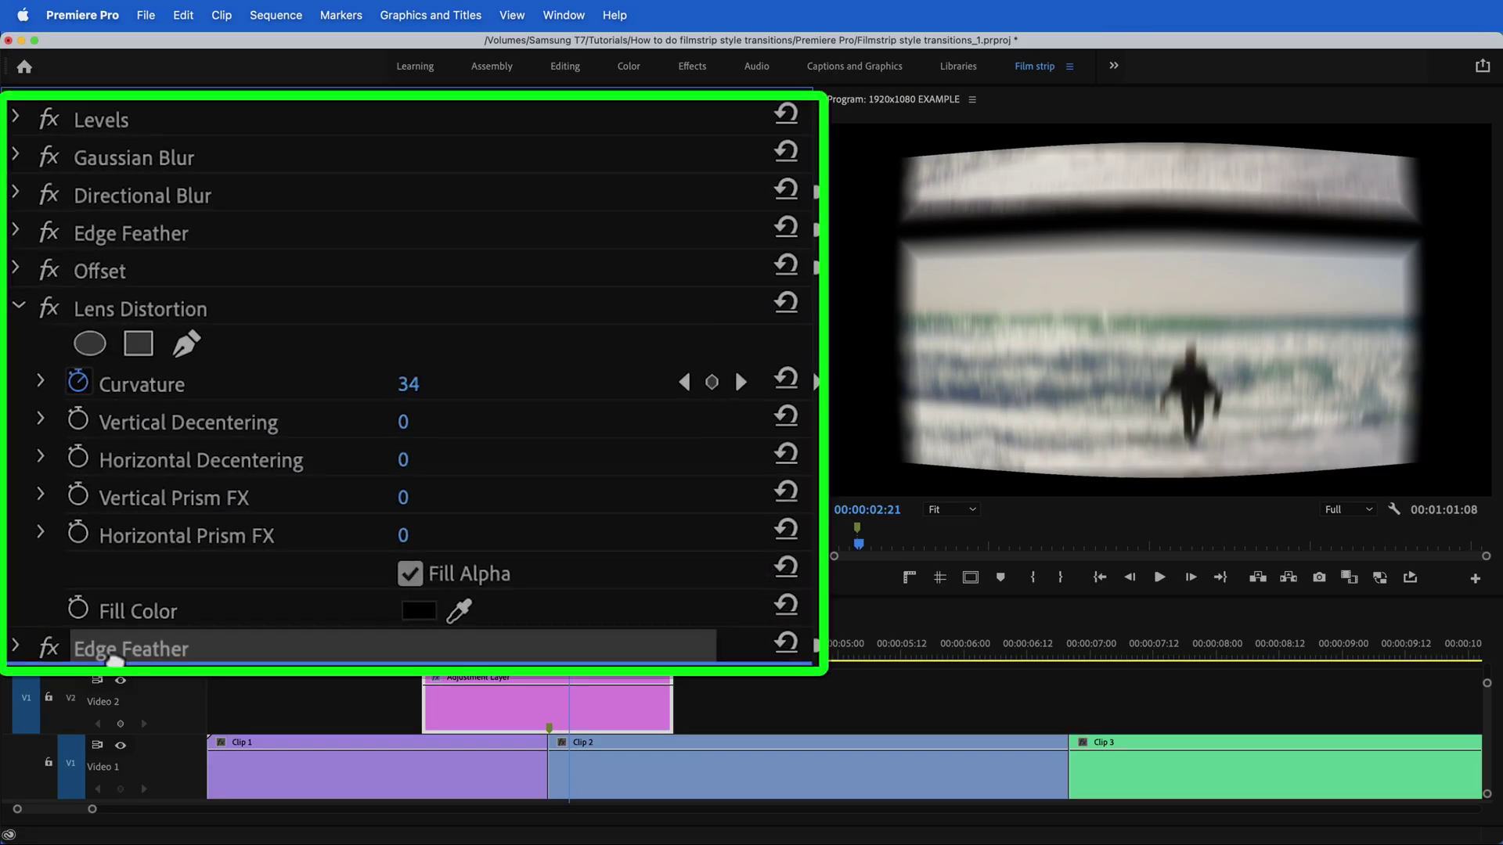
left_click_drag(115, 659, 120, 291)
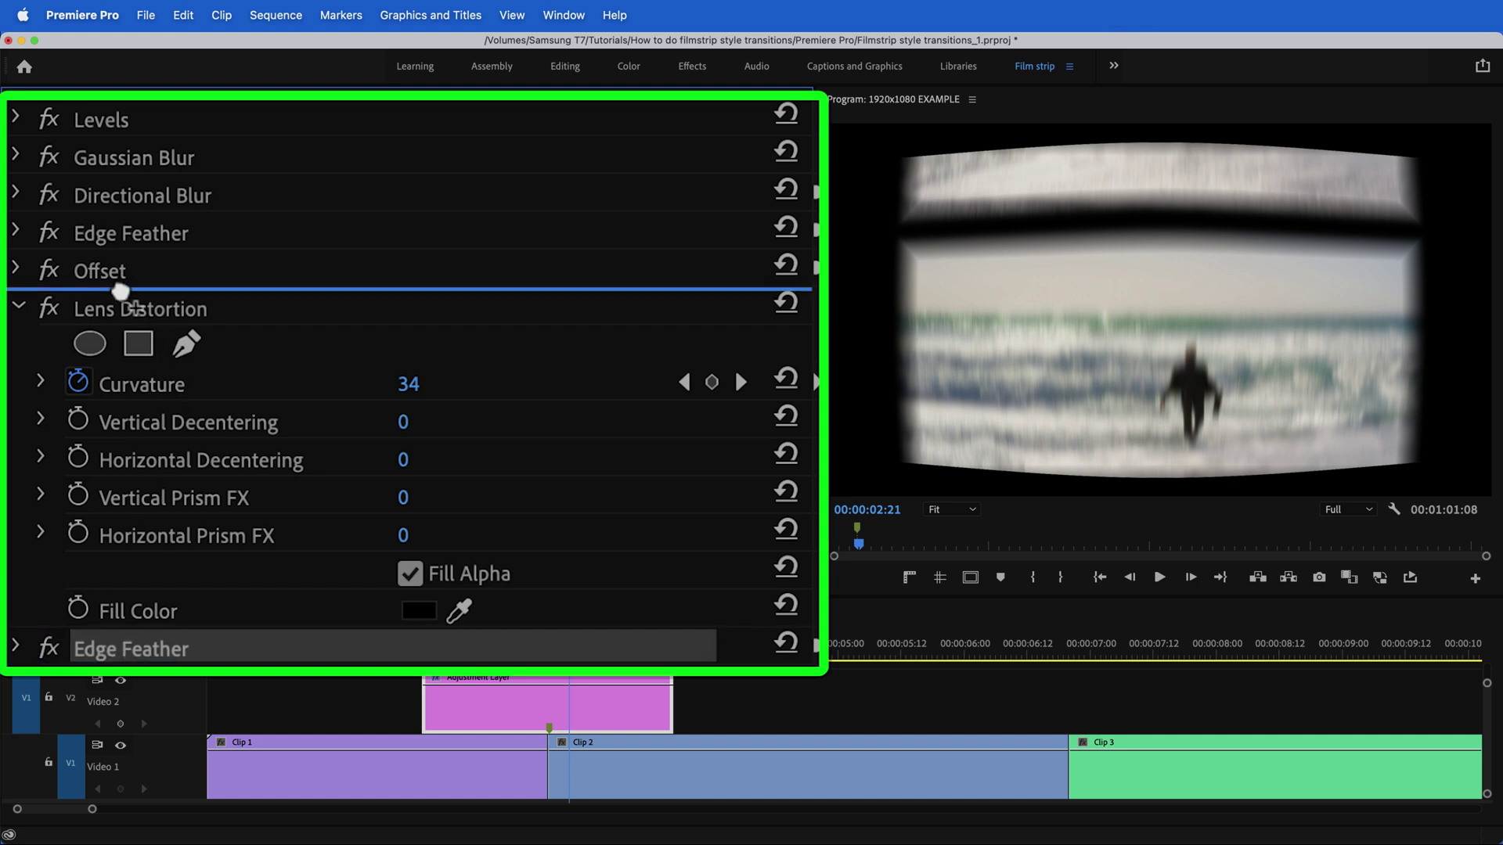
left_click_drag(120, 291, 119, 293)
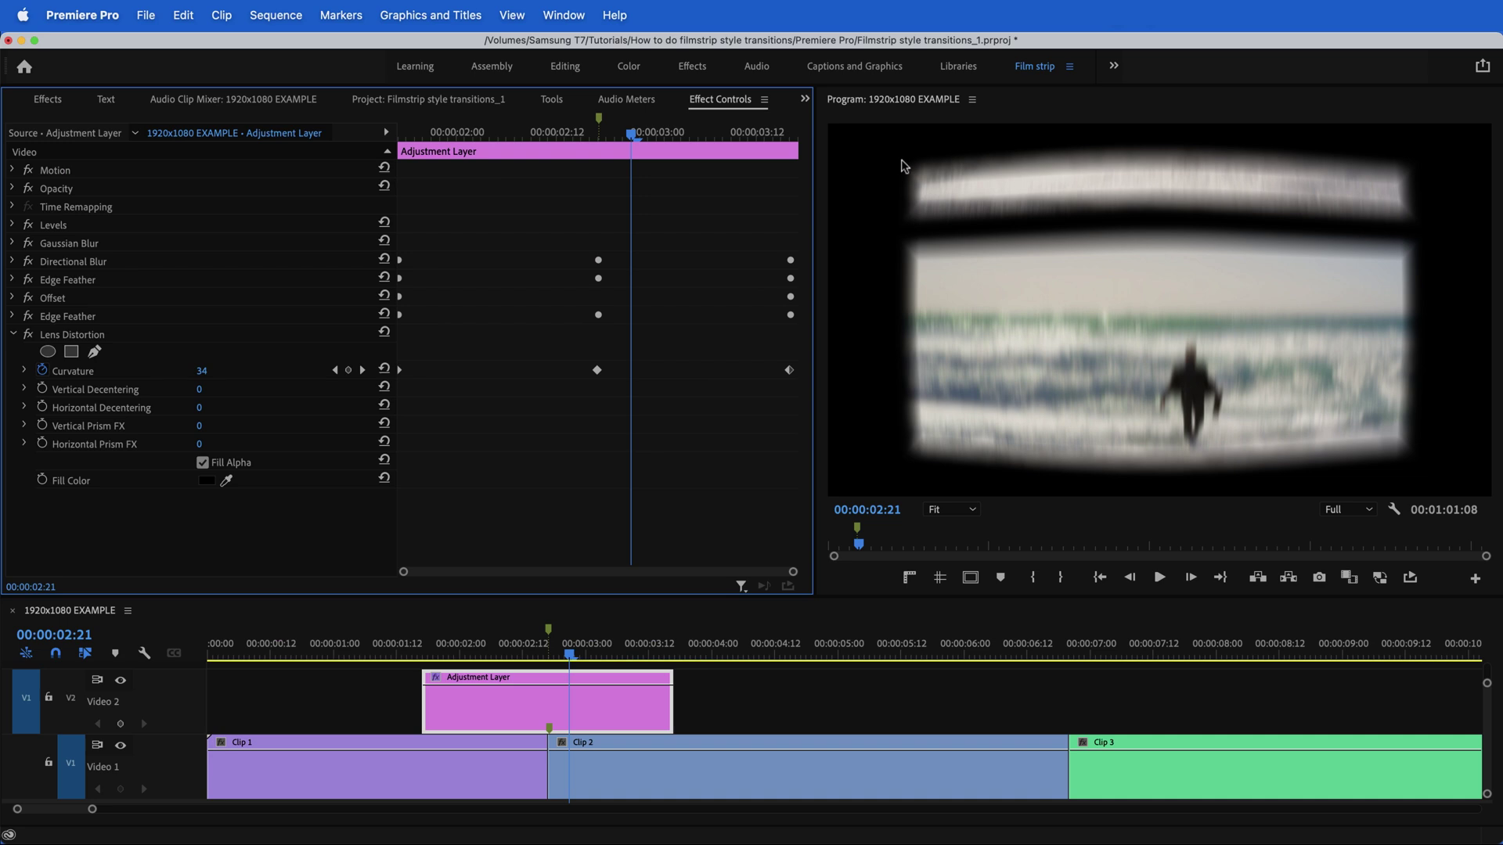
key("space")
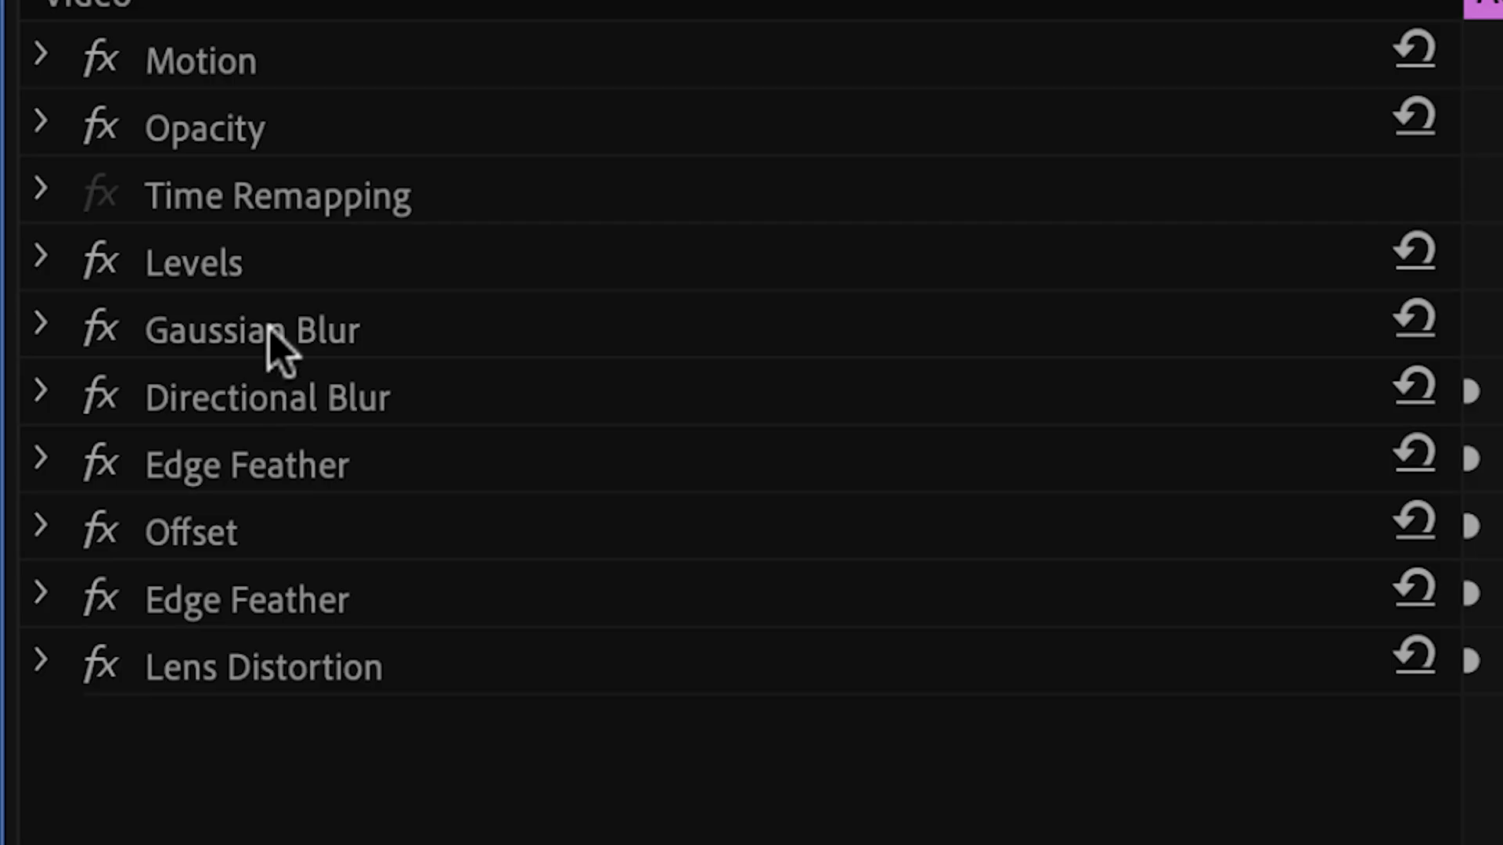
- Start keyframing Gaussian Blur's Blurriness with a value of 5.0 at about 00:00:02:02
left_click(270, 333)
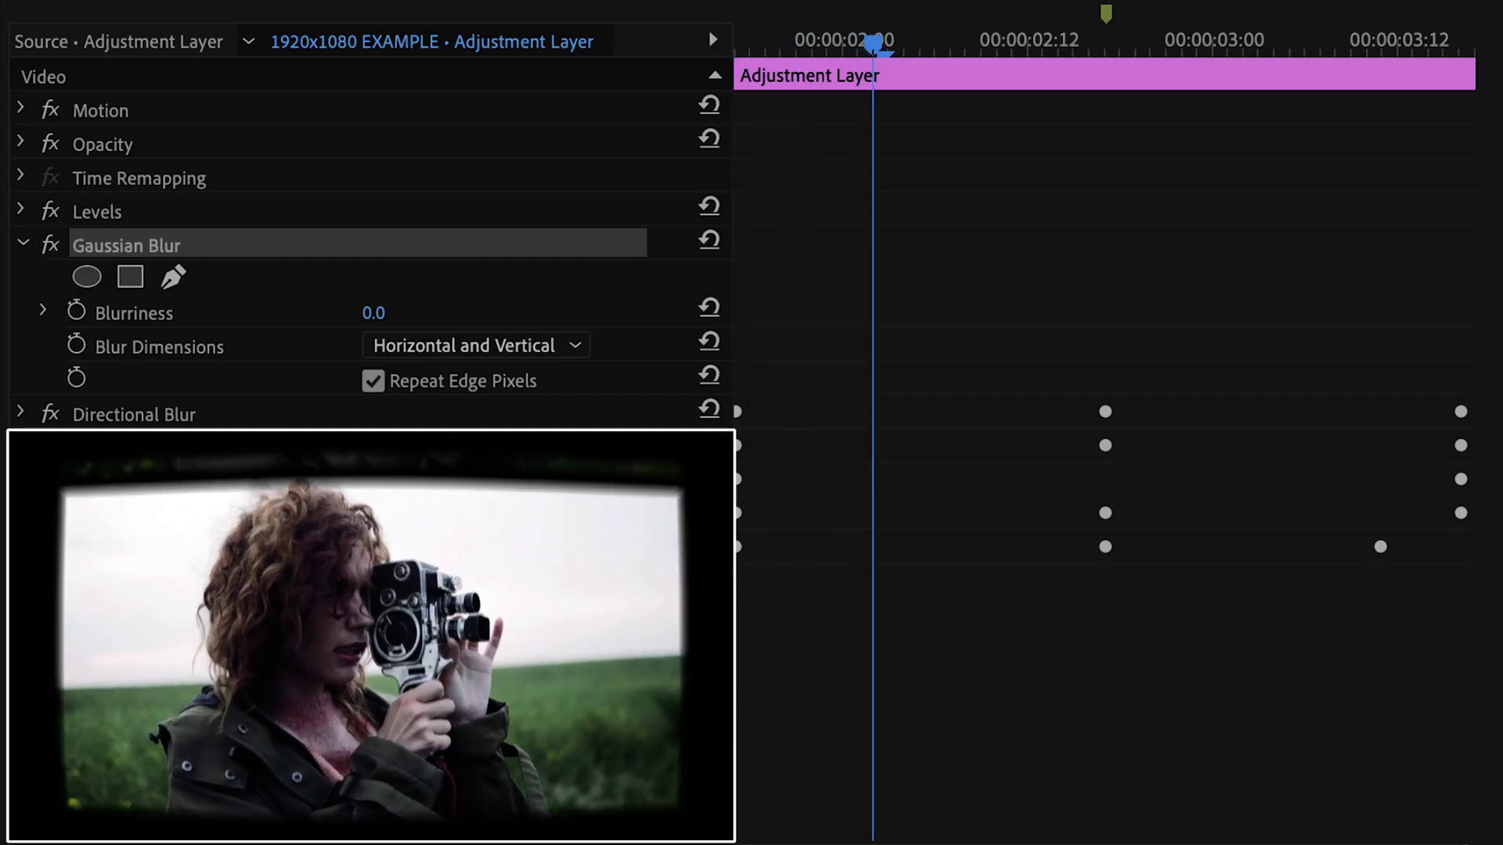
left_click(76, 311)
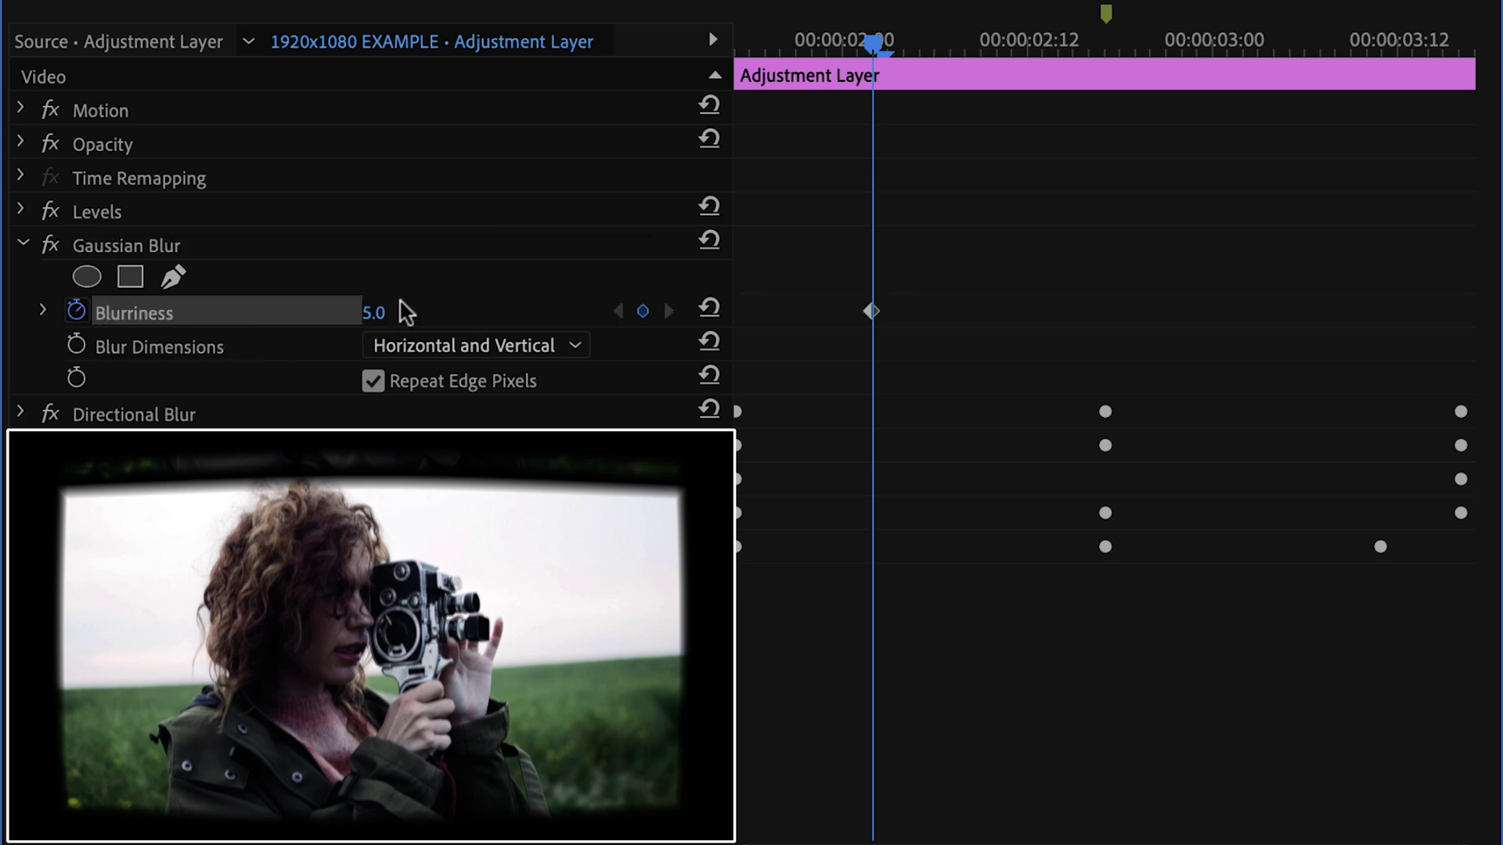
key("Left")
key("Left")
key("Left")
key("Left")
key("Left")
key("Left")
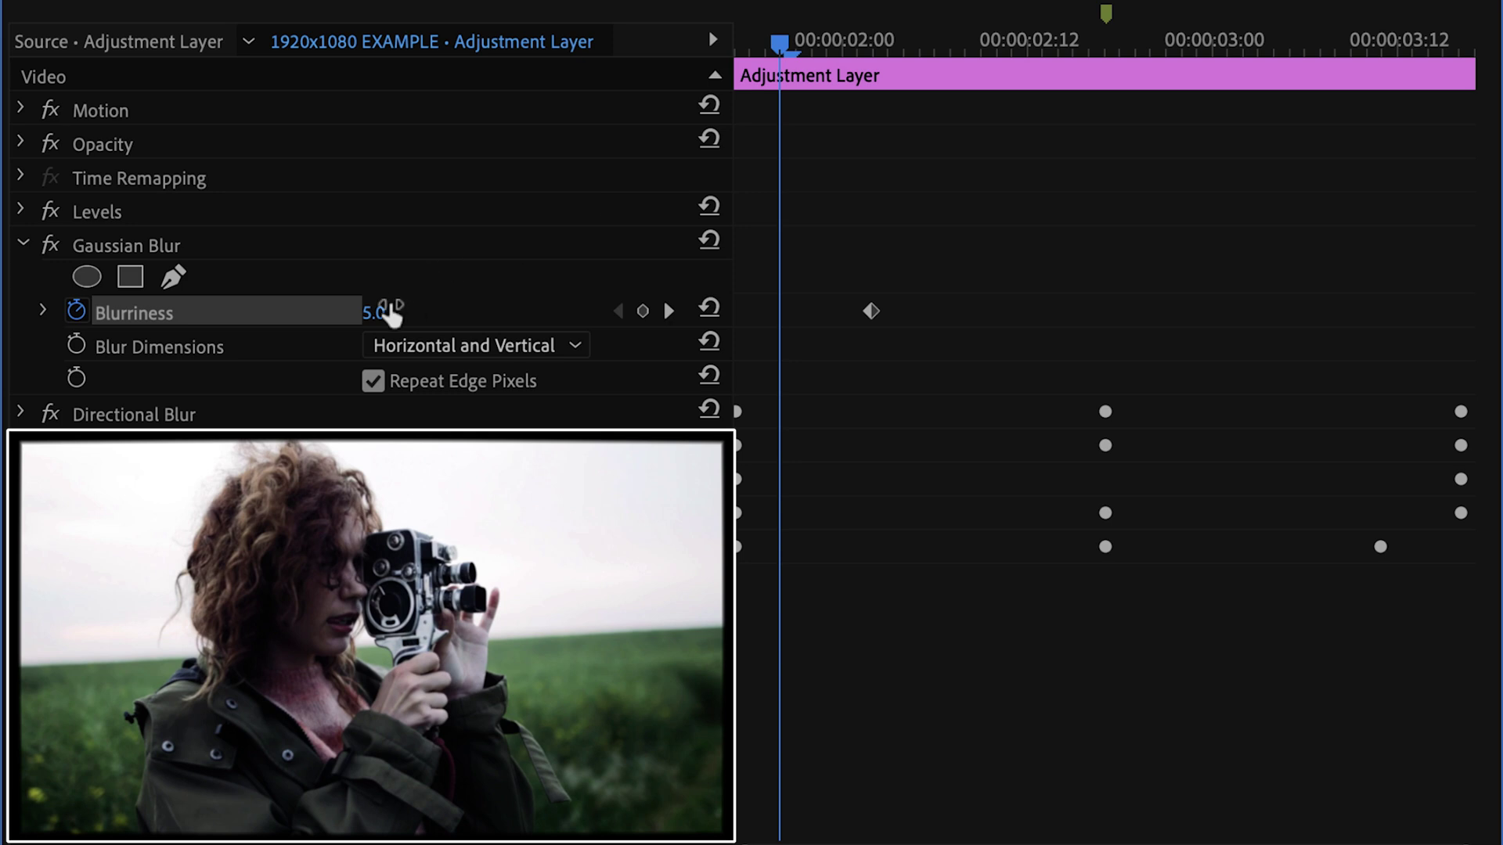
- Shift the first Blurriness keyframe to about 00:00:02:00 and add further keyframes on both sides of it, including 10.0 at about 00:00:02:05
left_click_drag(871, 311, 844, 311)
left_click_drag(781, 40, 890, 43)
left_click_drag(374, 313, 422, 313)
left_click_drag(888, 48, 903, 63)
type("10")
key("Return")
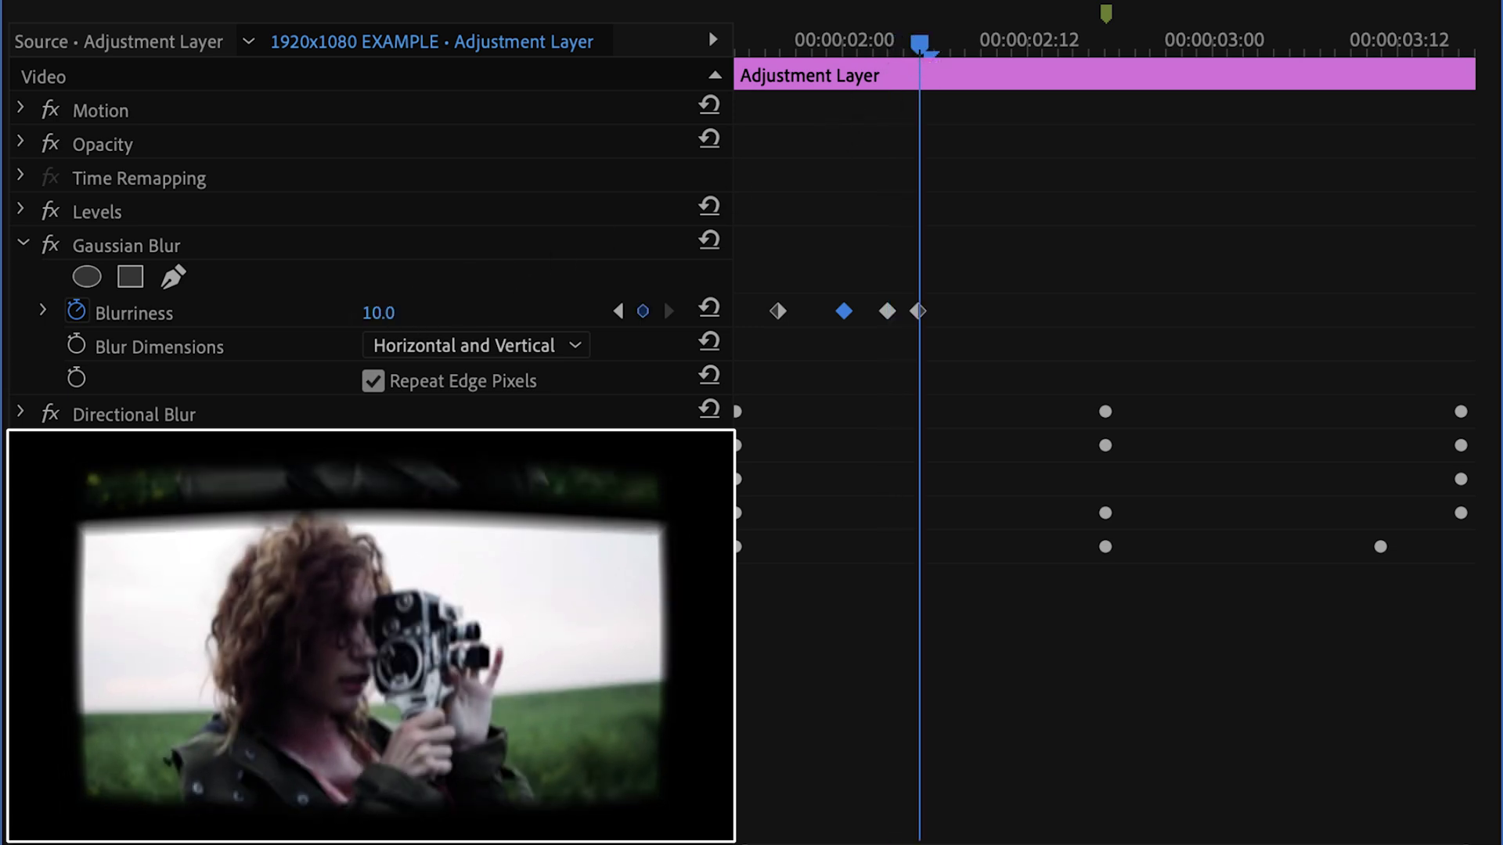
- Add more Blurriness keyframes with irregular values, including 2.0 and 20.0, at uneven intervals across the rest of the adjustment layer
left_click(406, 314)
left_click_drag(931, 47, 1045, 43)
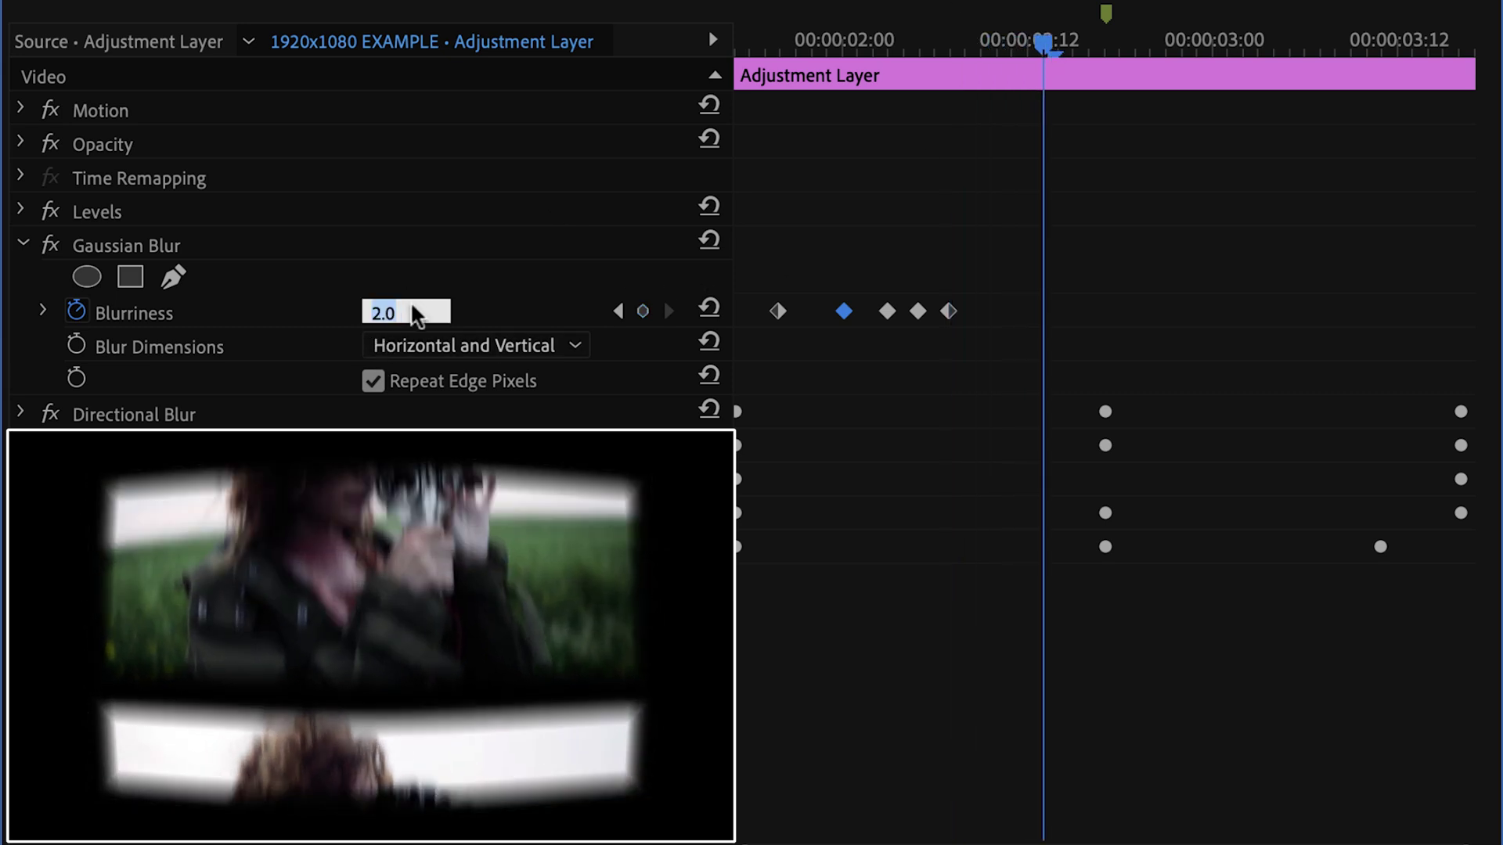
left_click(667, 311)
left_click_drag(1164, 47, 1309, 49)
left_click(403, 313)
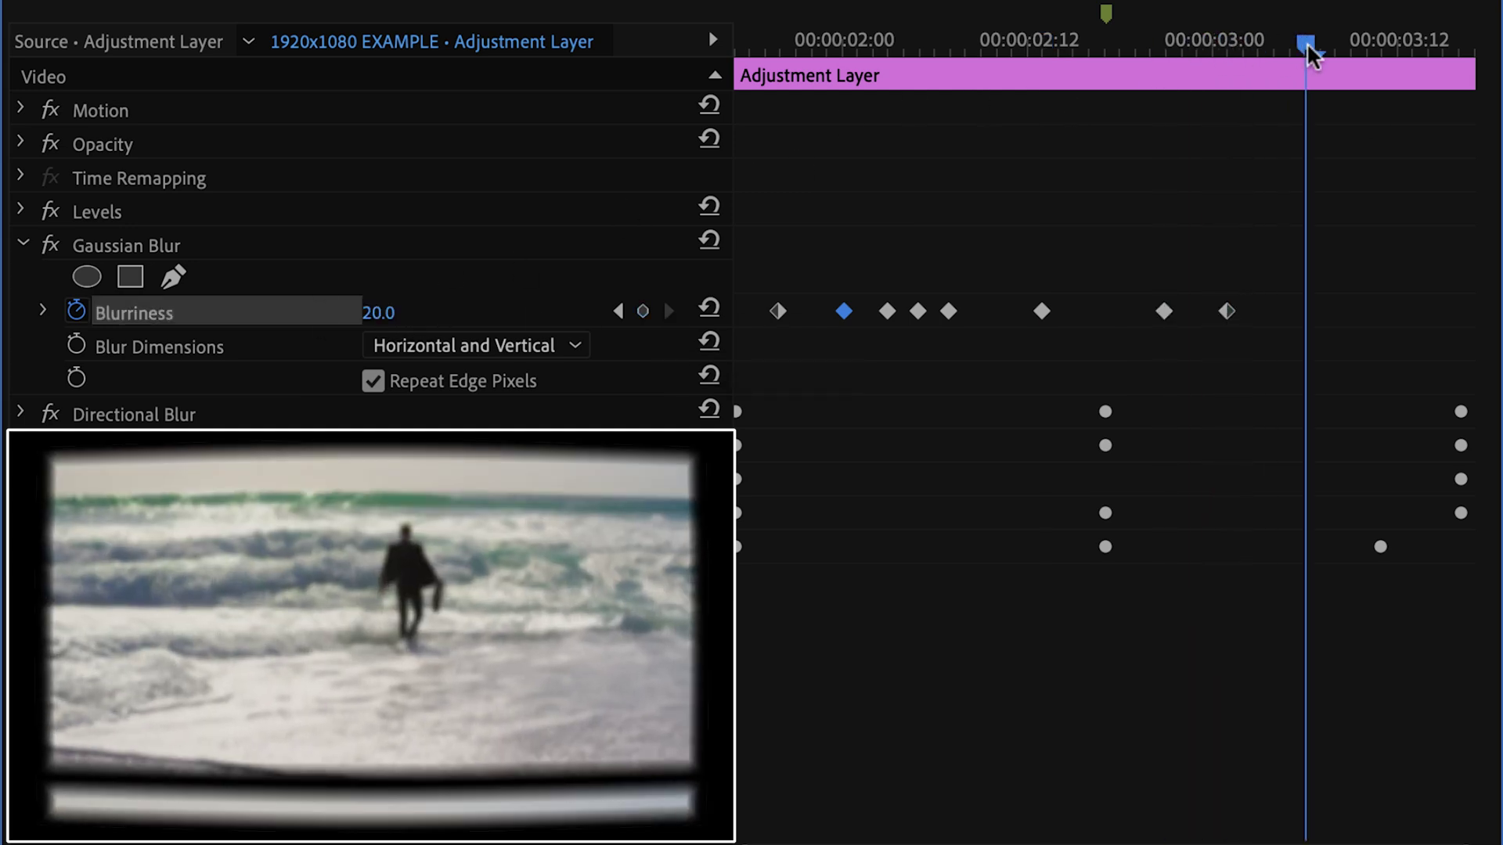
type("1")
key("Return")
key("Right")
key("Right")
key("Right")
left_click(413, 315)
key("Return")
key("Up")
key("space")
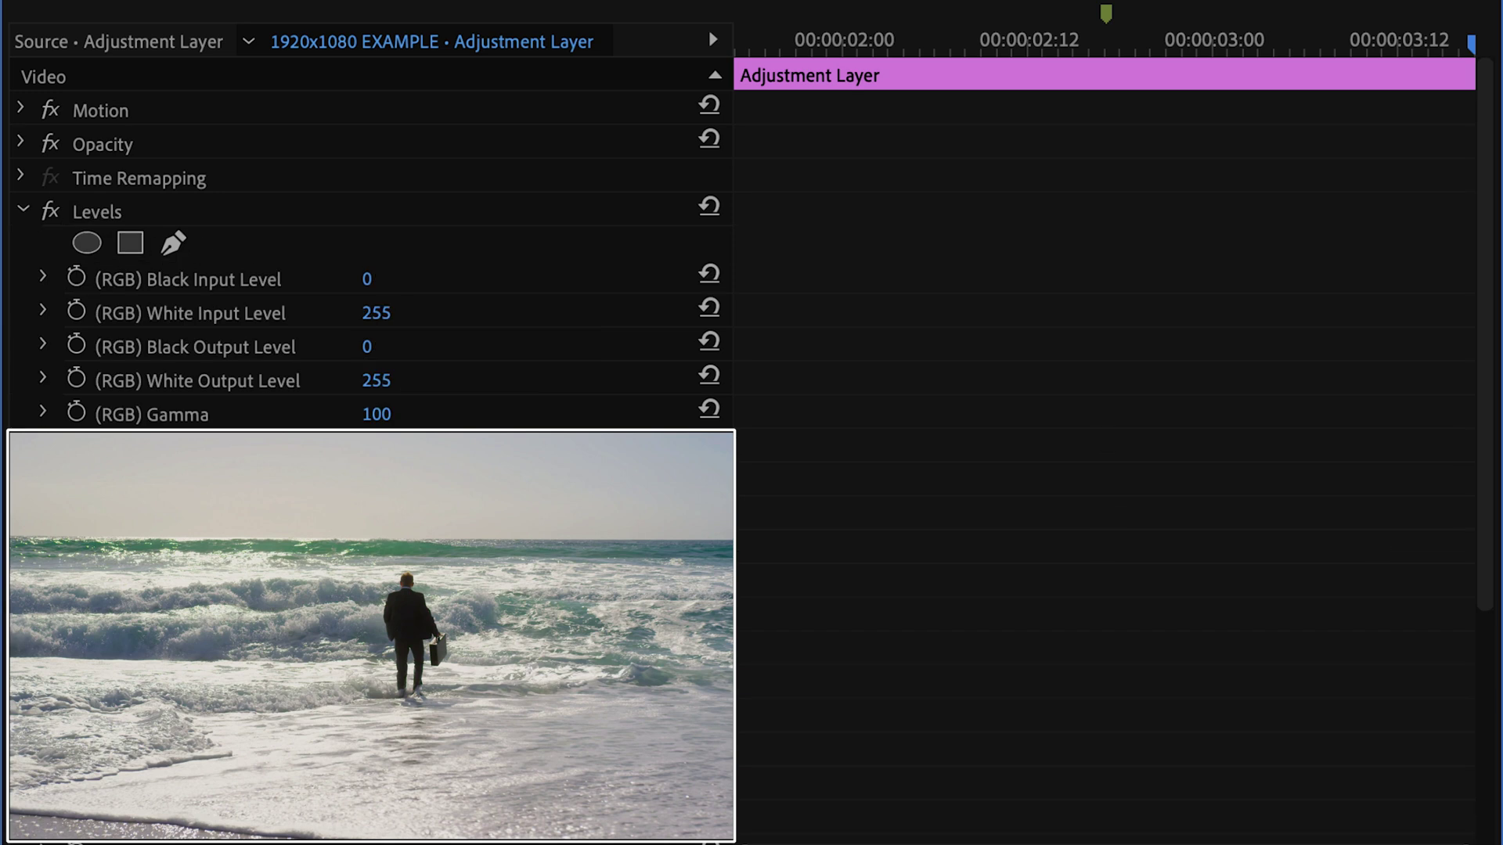
- Start keyframing Levels' (RGB) Gamma near the adjustment layer's start, with a changed value at 00:00:01:19 and 100 at the first frame
left_click_drag(922, 47, 1057, 47)
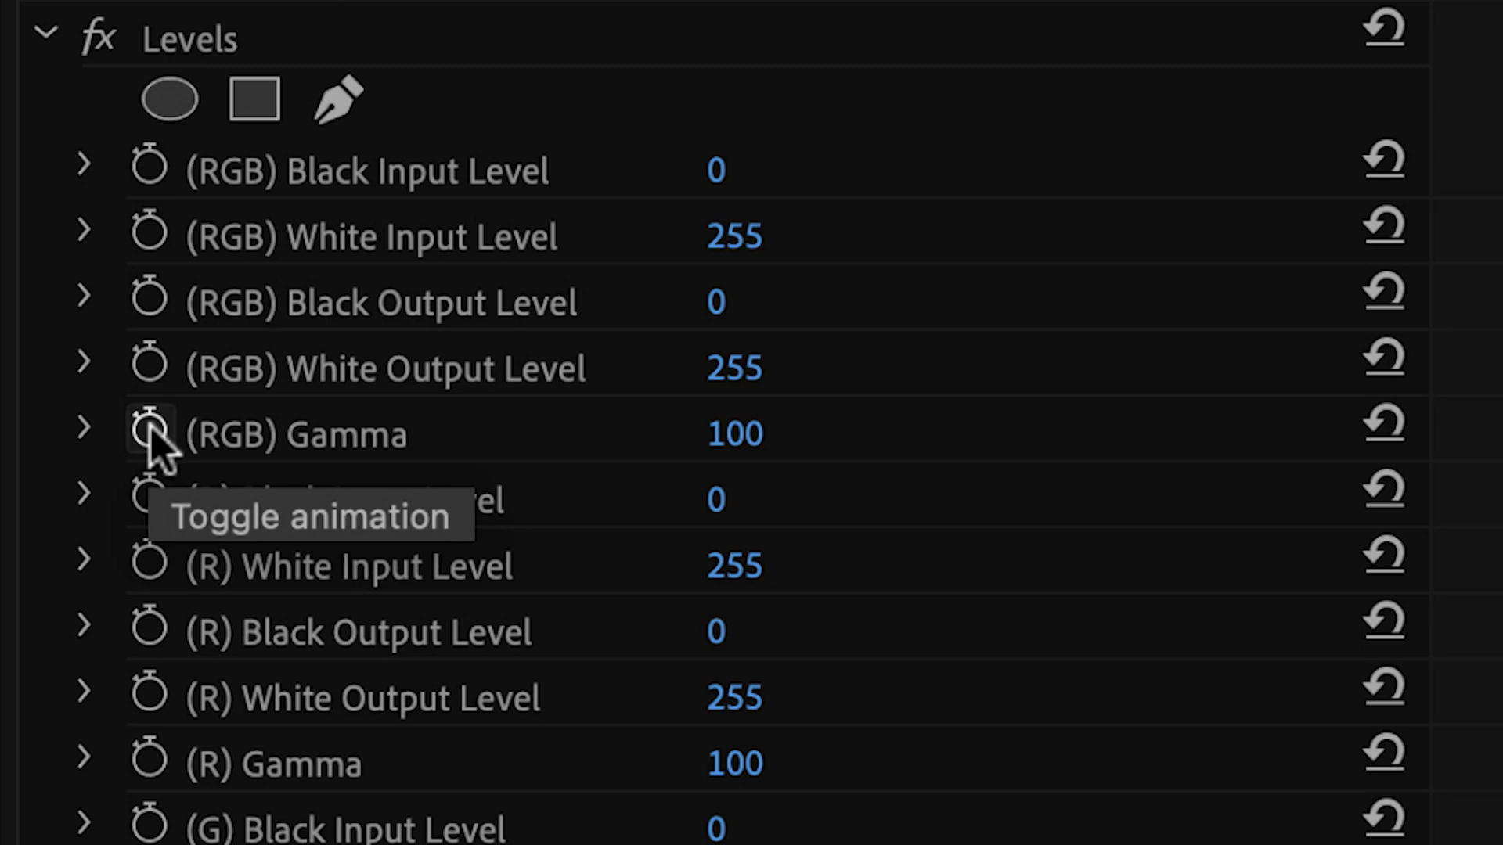
left_click(151, 433)
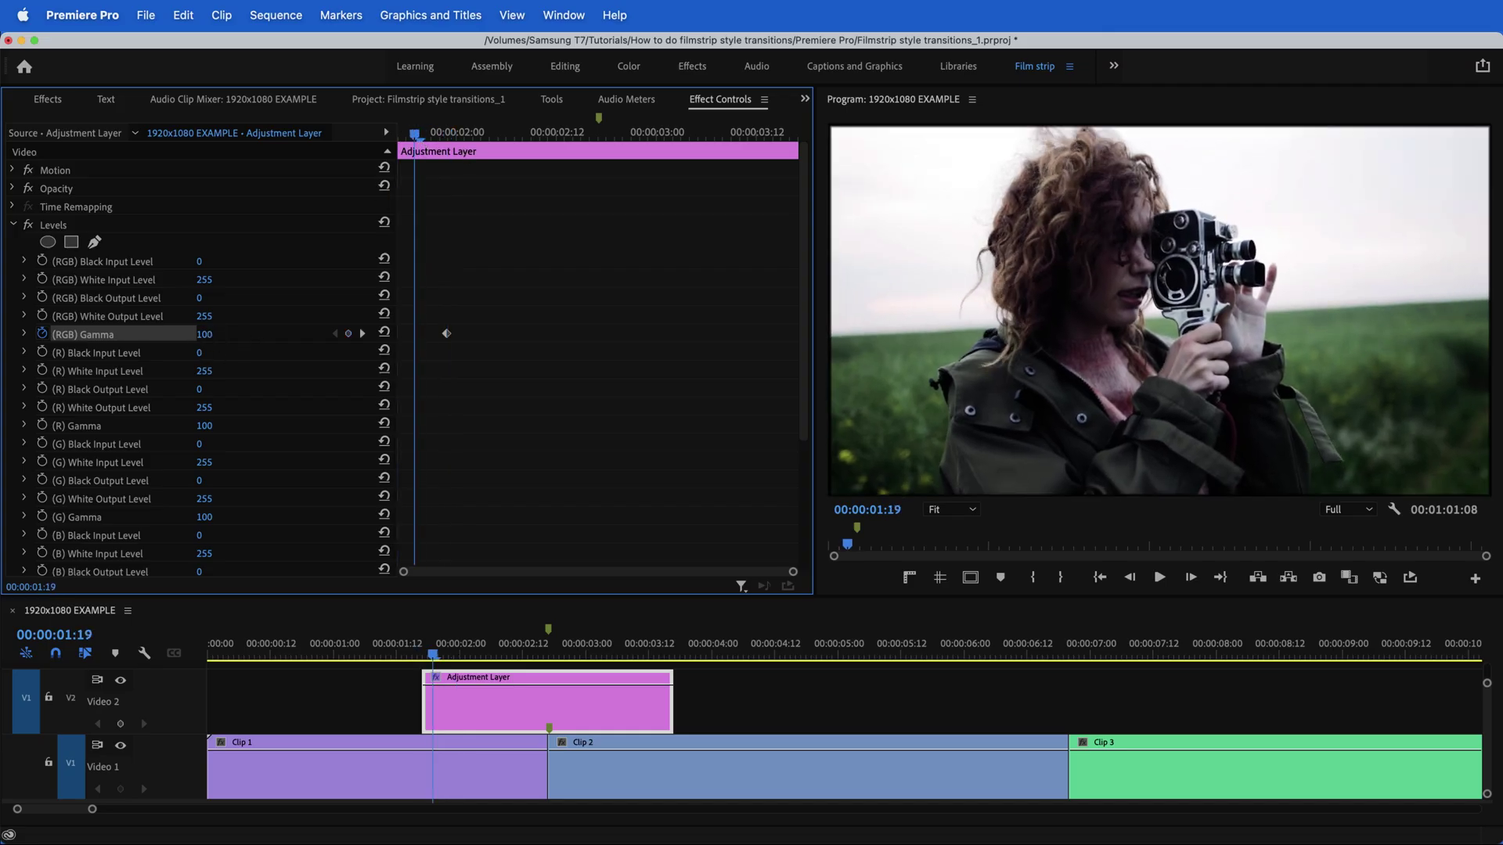
left_click_drag(204, 334, 234, 335)
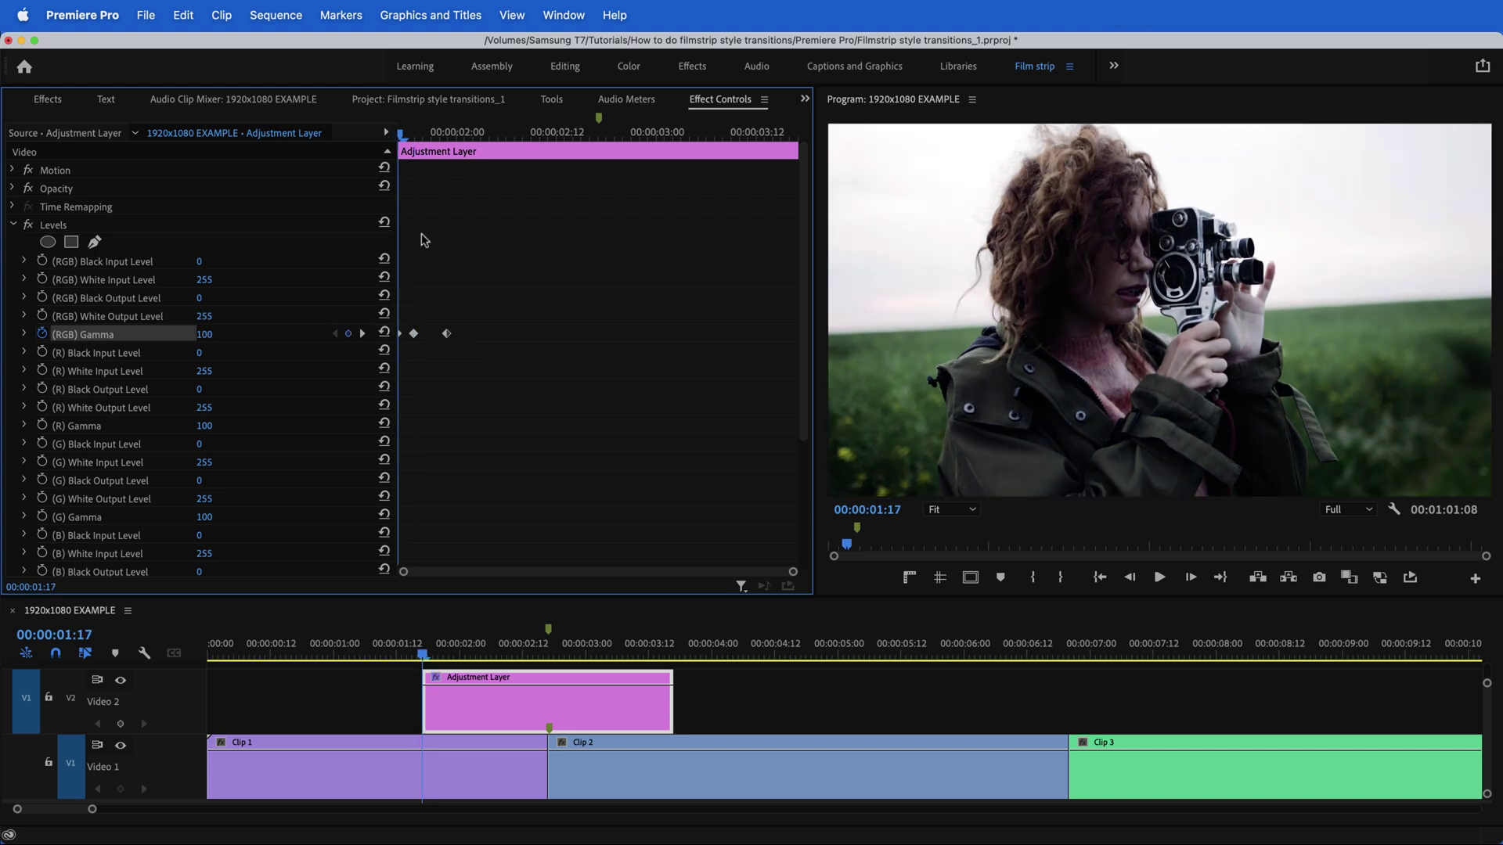
- Add (RGB) Gamma keyframes with fluctuating values at uneven intervals up to the marker
left_click(362, 333)
left_click_drag(448, 139, 472, 133)
left_click(513, 133)
left_click_drag(204, 334, 231, 334)
left_click(547, 133)
key("Right")
key("Right")
key("Right")
key("Right")
key("Right")
key("Right")
- Continue the fluctuating (RGB) Gamma keyframes from after the marker towards the adjustment layer's end and play back the flickering transition
left_click(648, 133)
left_click(681, 133)
left_click(723, 133)
left_click(739, 135)
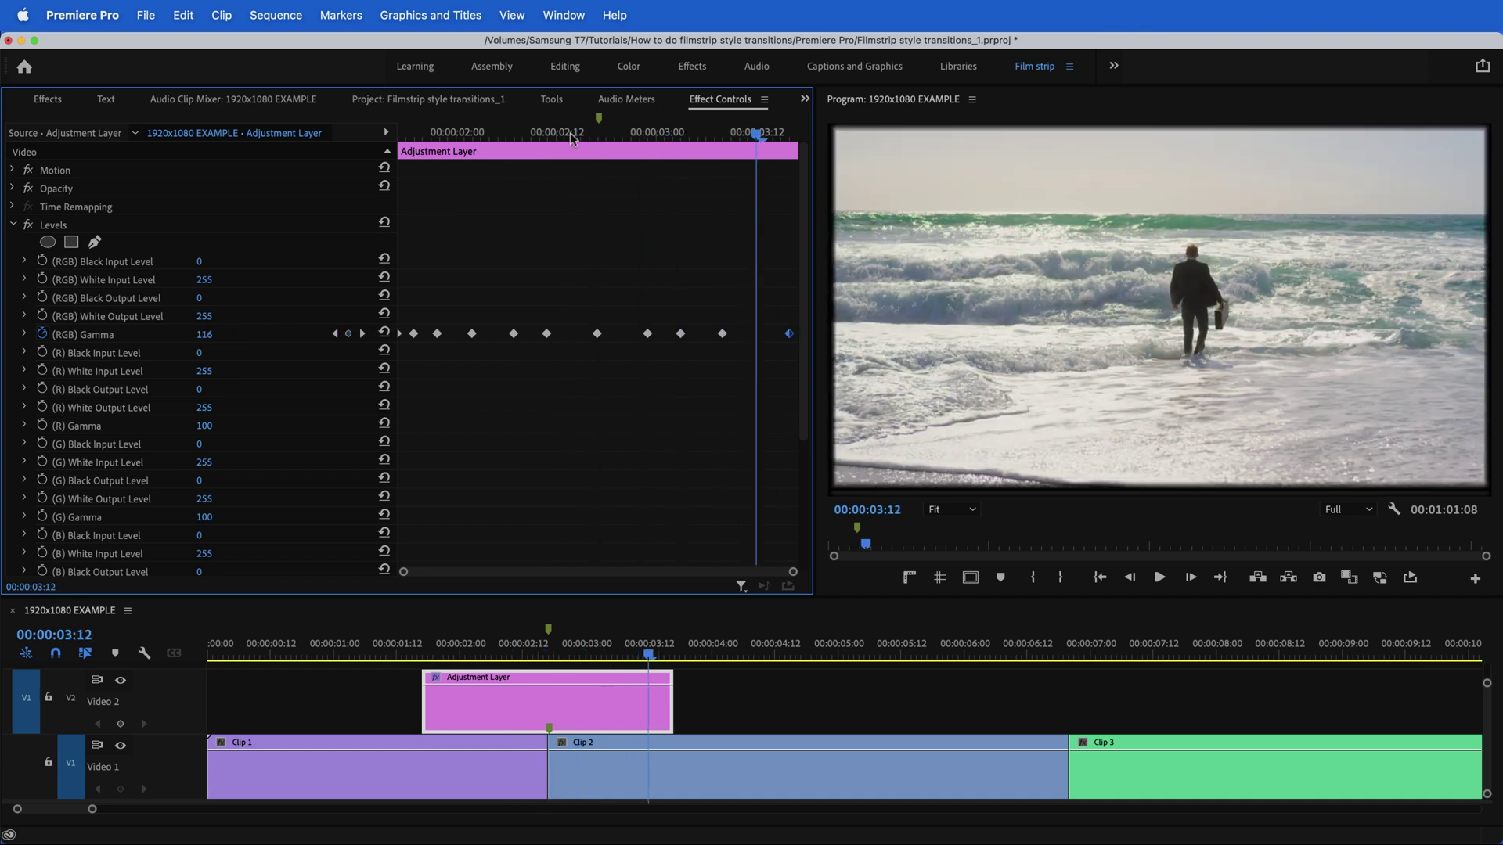
key("space")
left_click(333, 660)
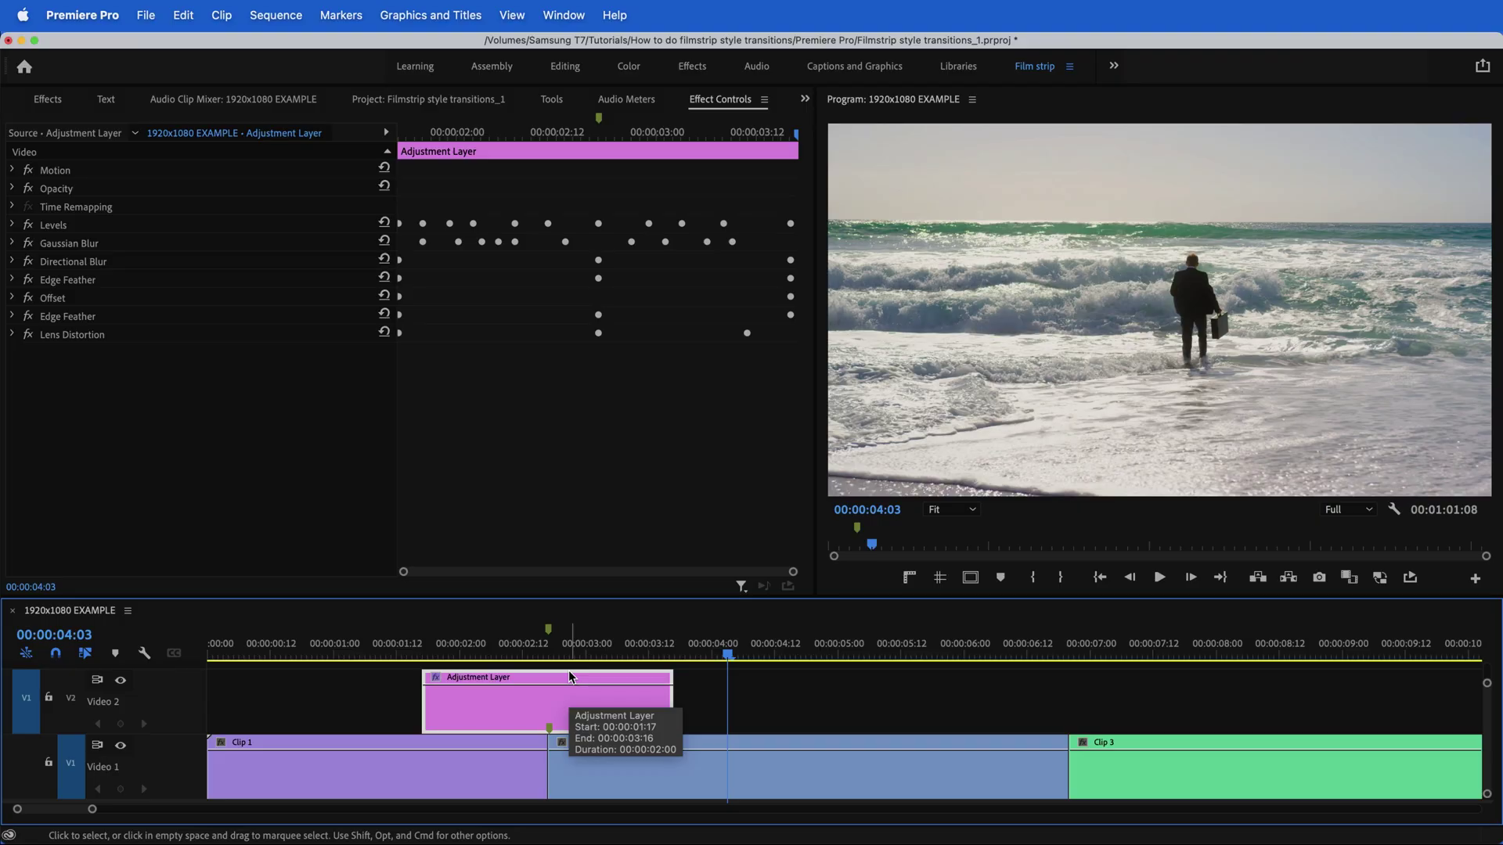
- Duplicate the adjustment layer onto the cut between Clip 2 and Clip 3, aligning its marker with the cut
left_click(551, 713)
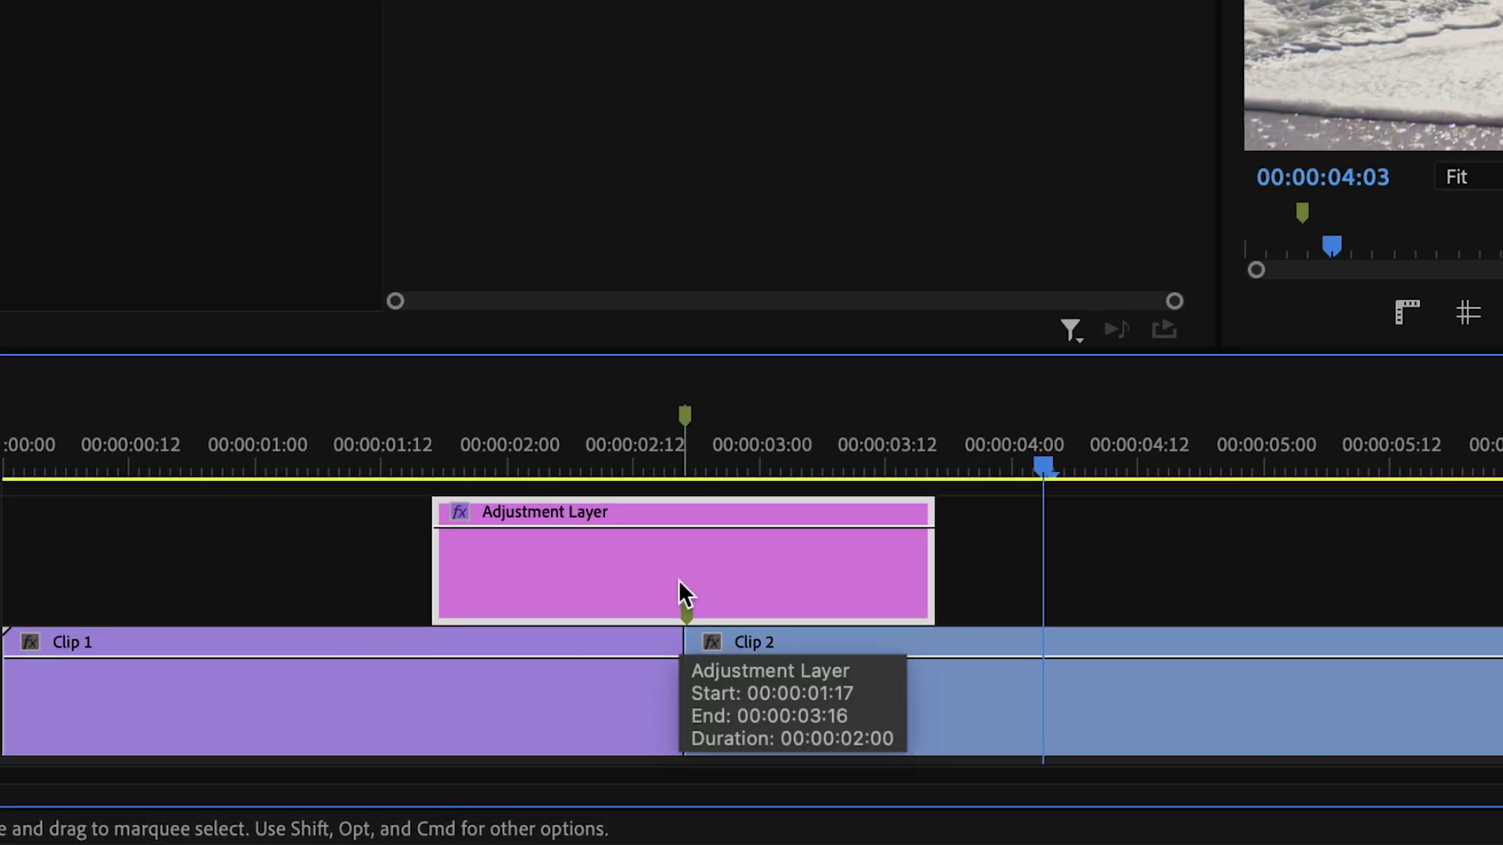
mouse_move(679, 579)
left_click_drag(624, 583, 1078, 628)
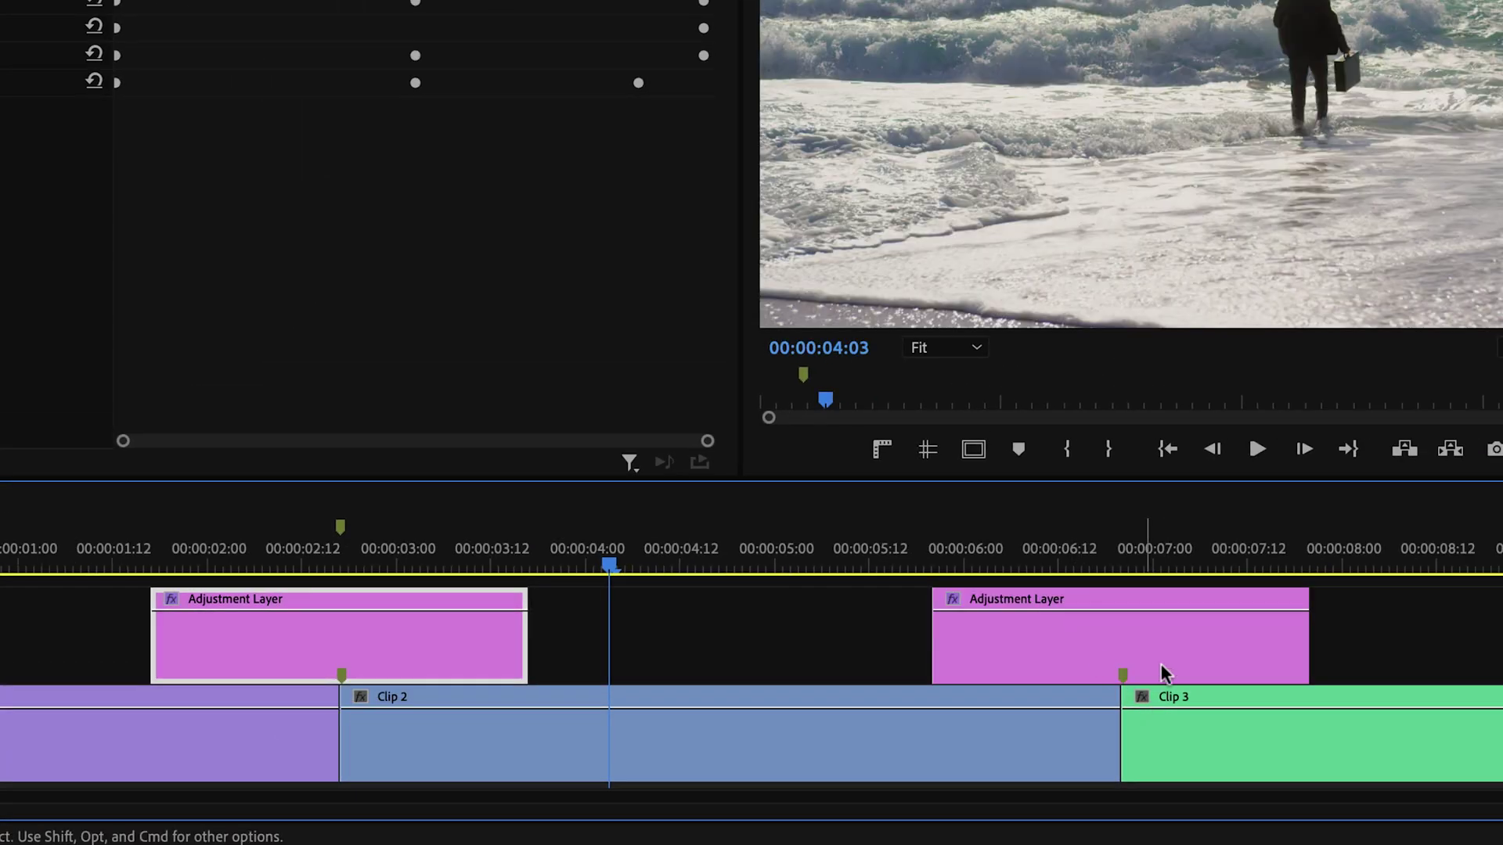
- Set the vertical value of Offset's Shift Center To to 540 at the copied adjustment layer's last keyframe
left_click(1084, 704)
left_click(1132, 677)
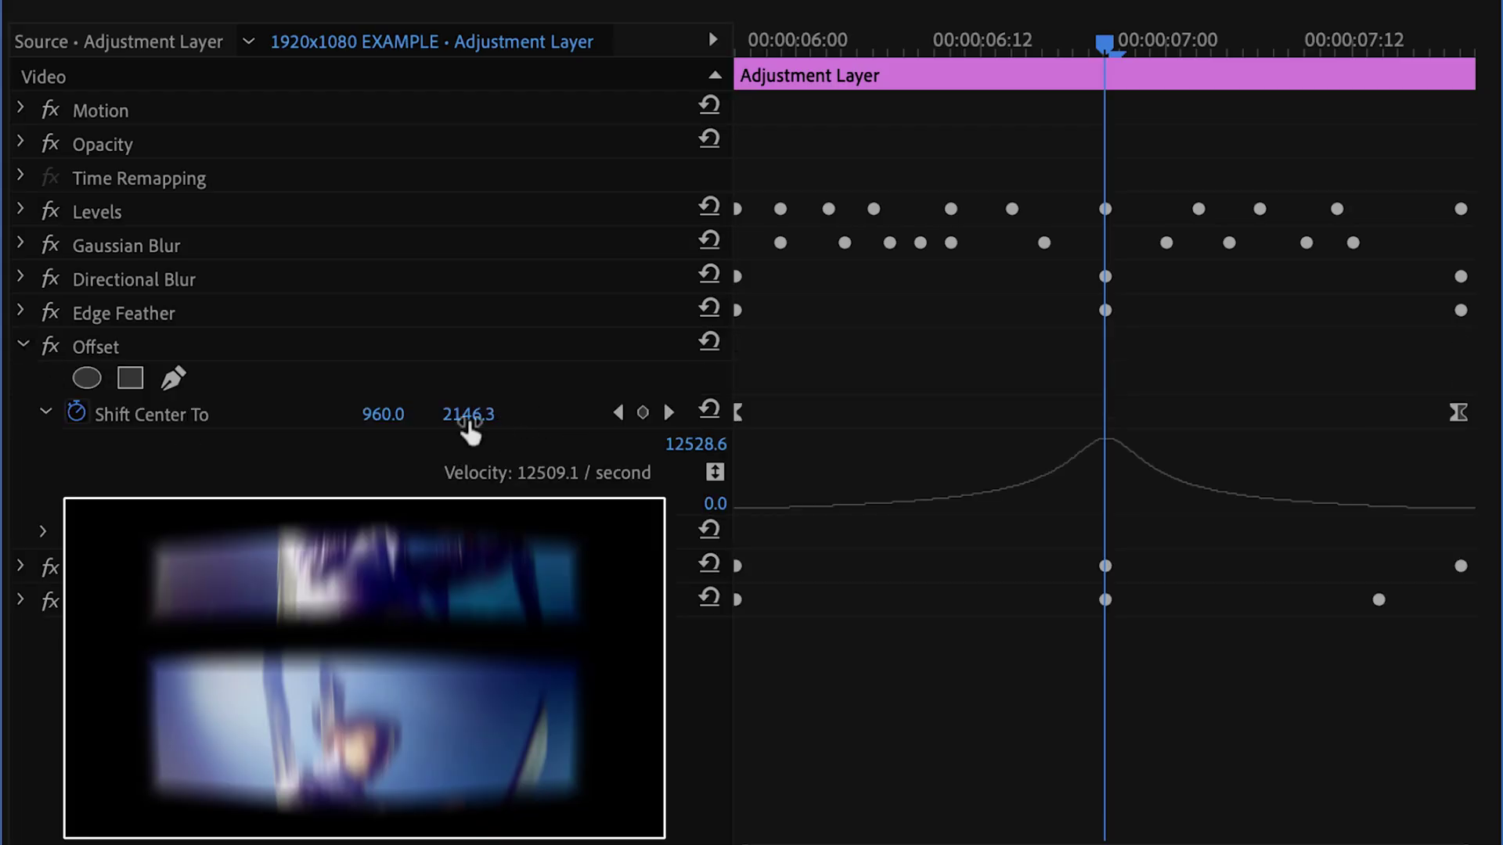
key("space")
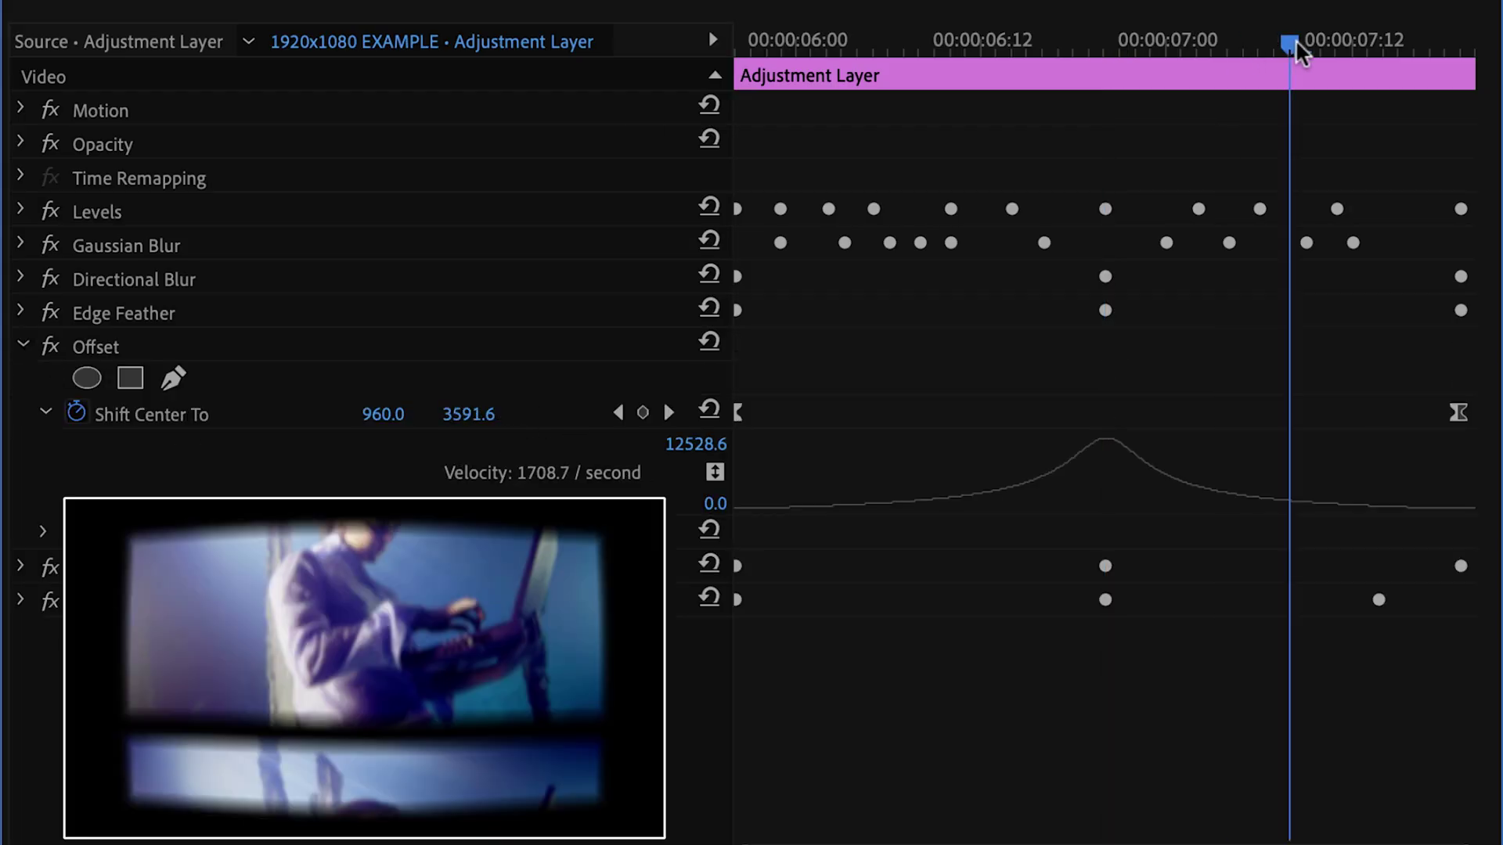
type("0")
key("Return")
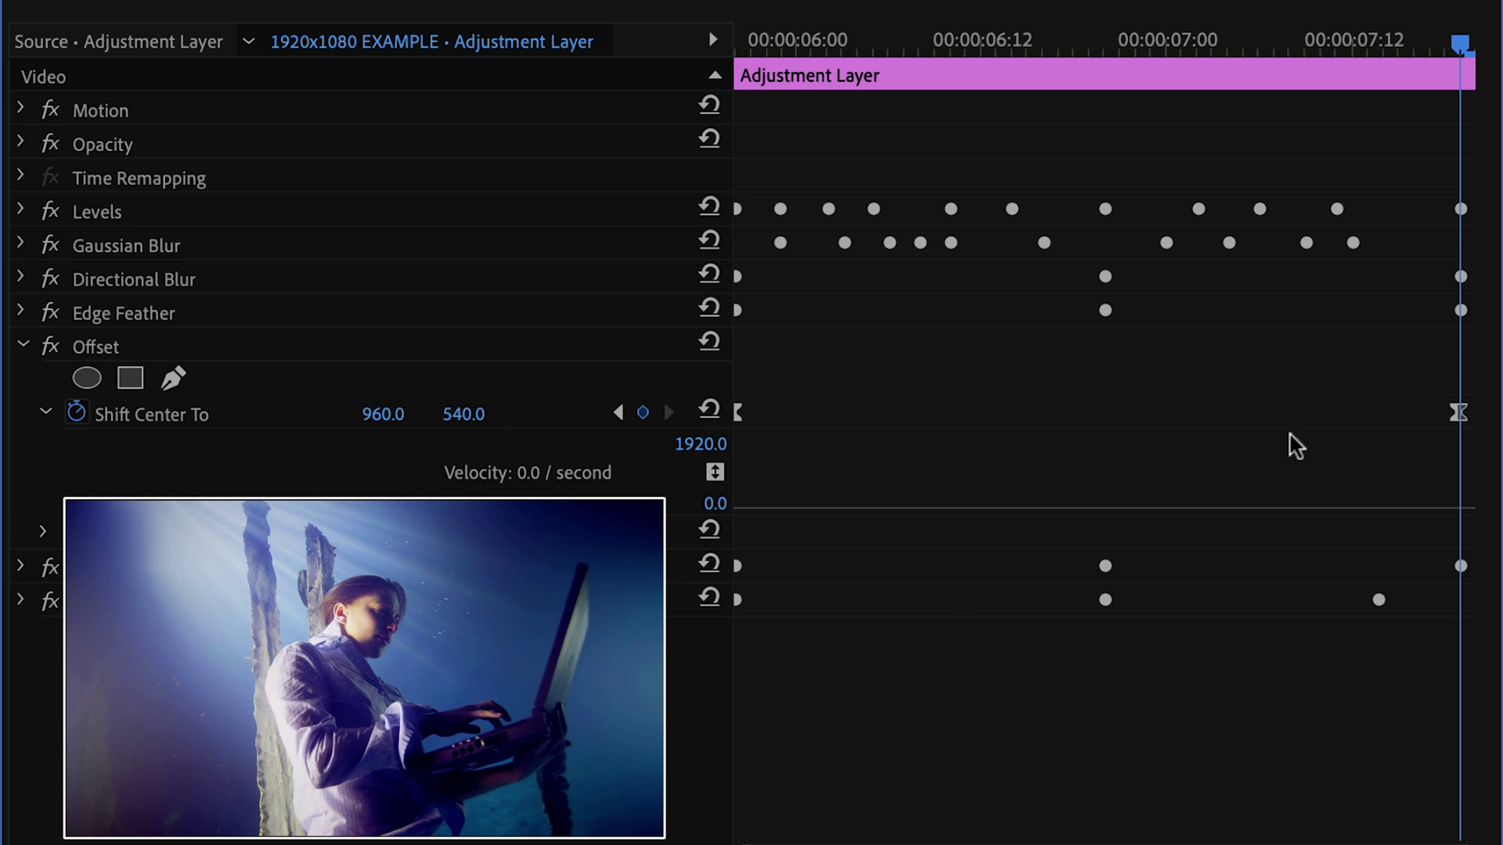
- Calculate 960 minus 1920 three times, enter the result as Shift Center To's horizontal value at the last keyframe, and play the transition
left_click(379, 431)
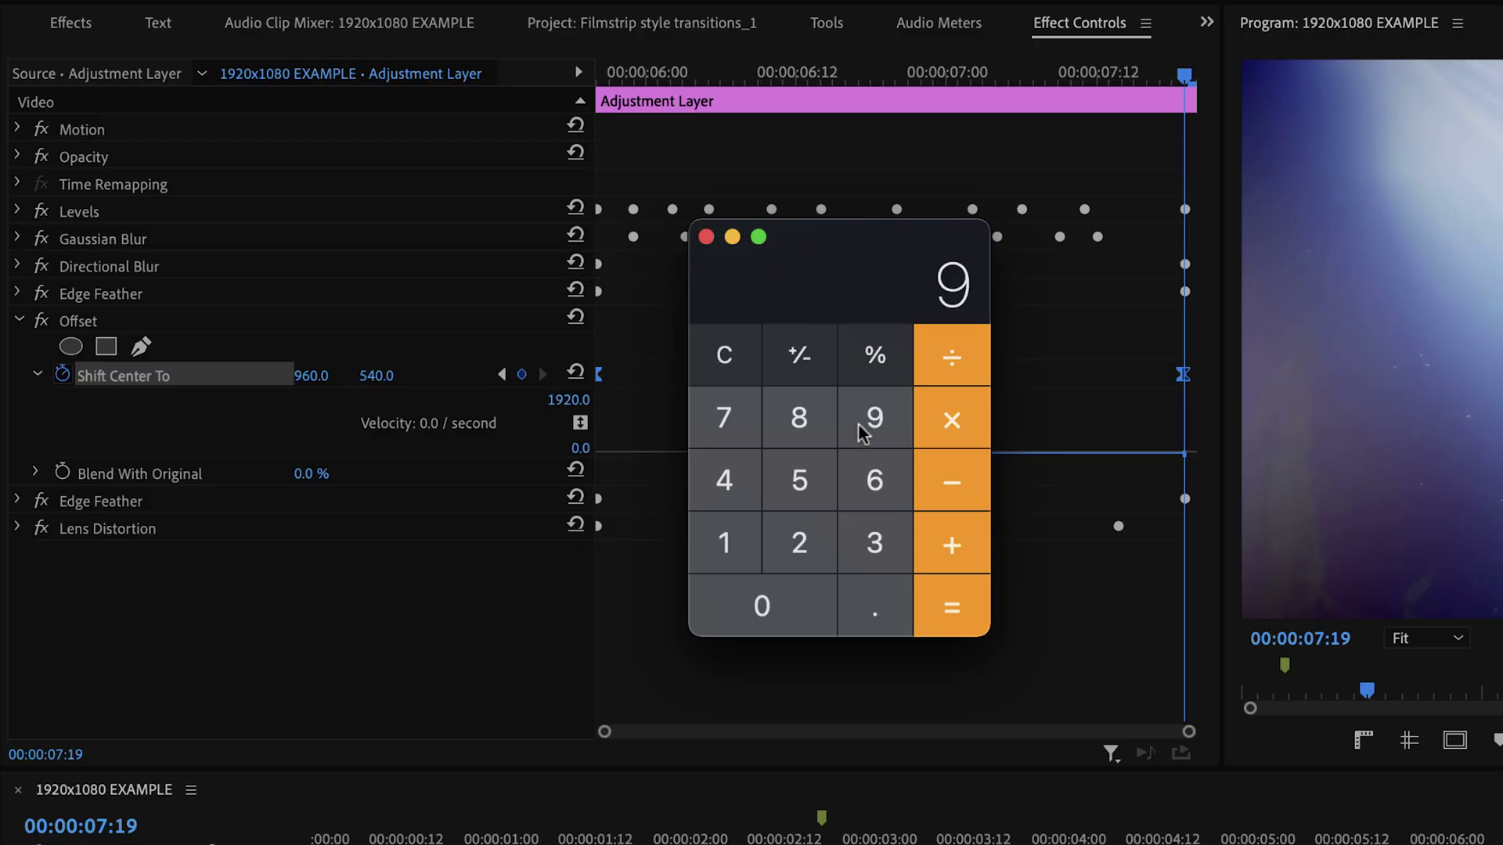
type("920")
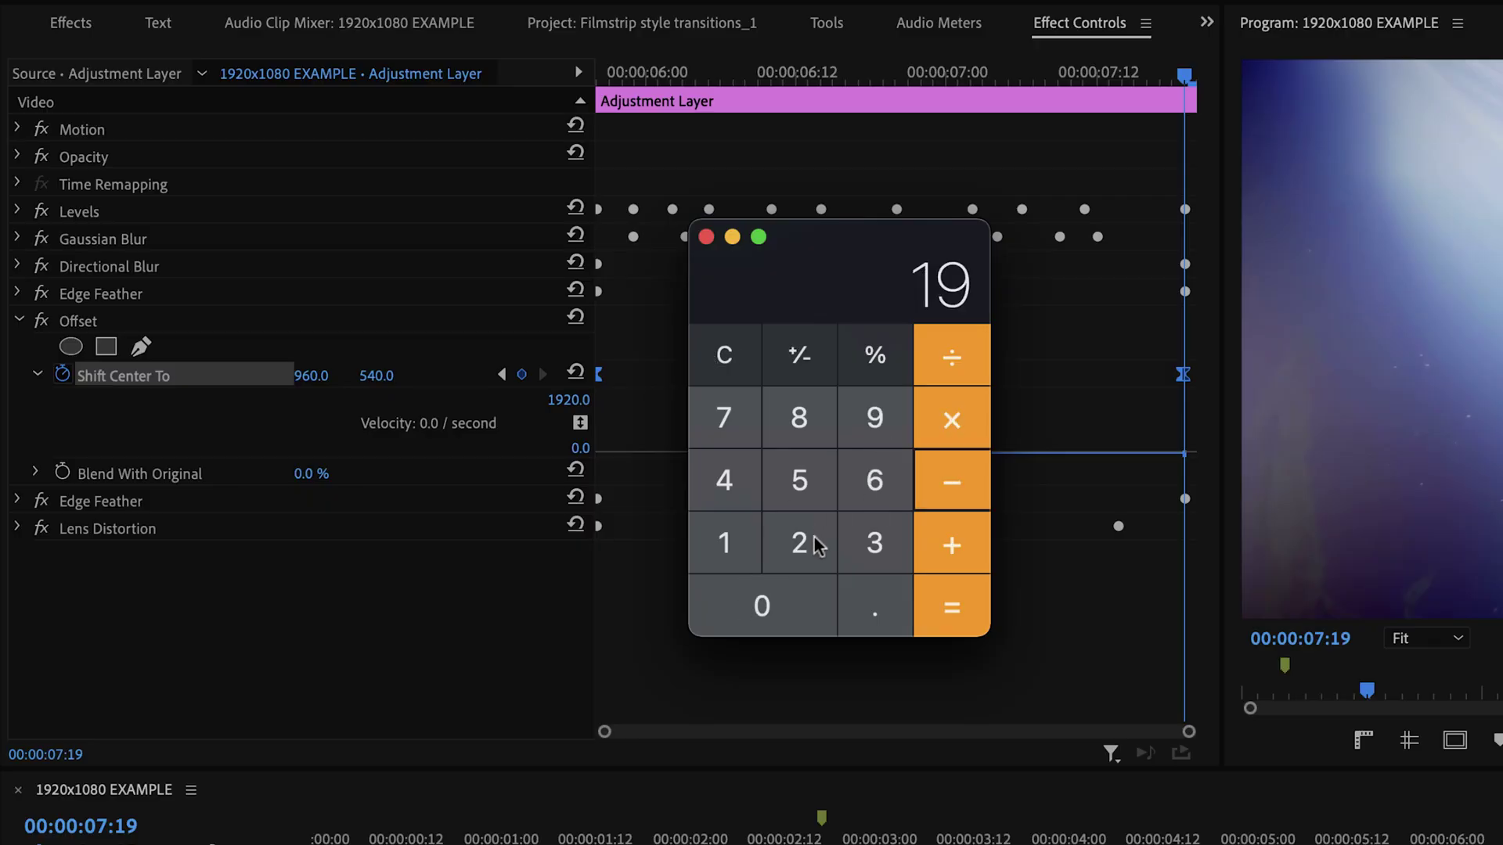
left_click(959, 607)
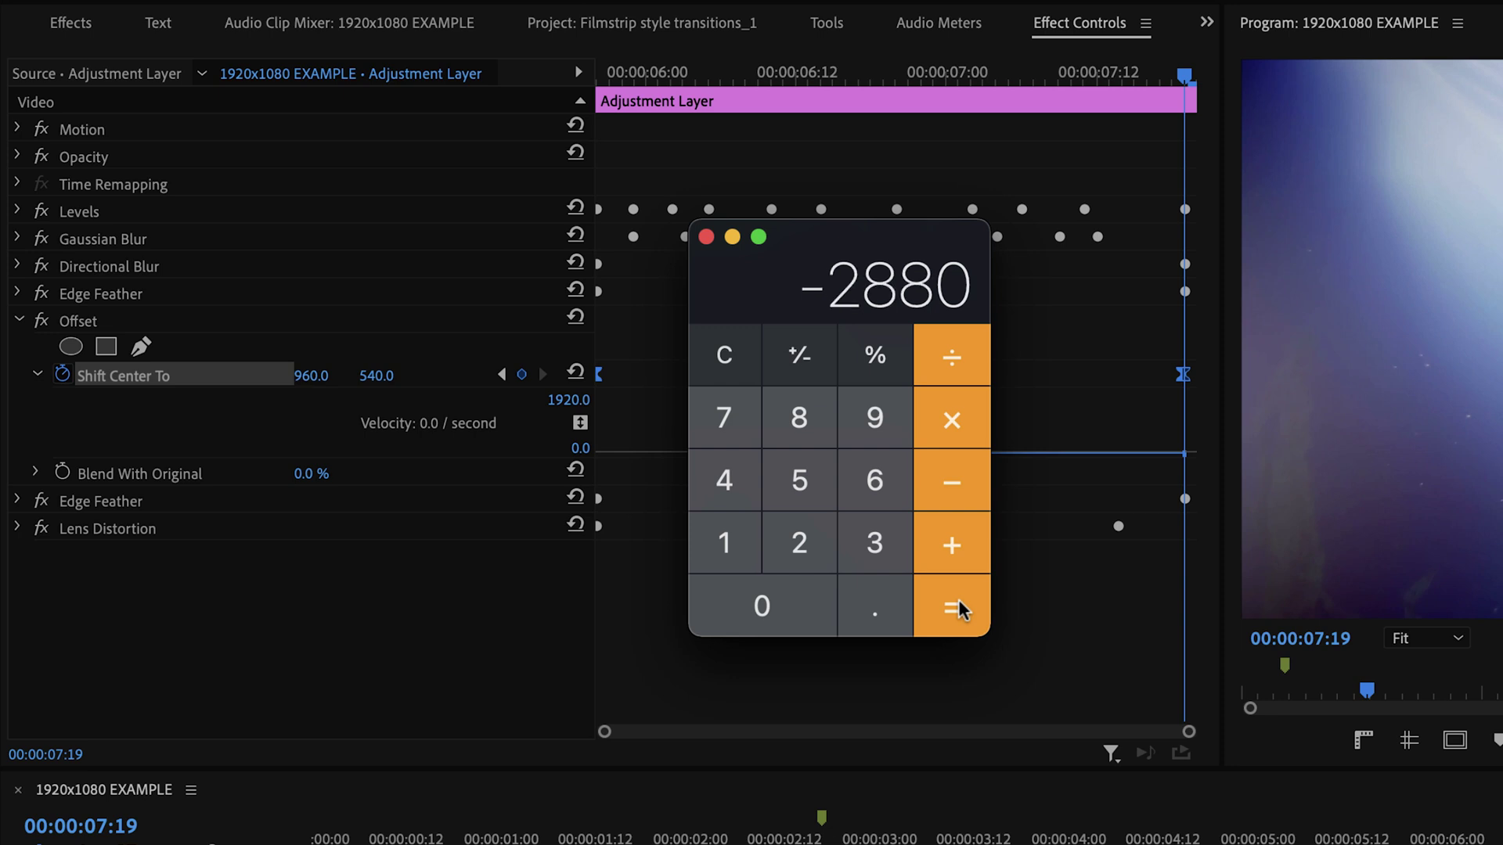
left_click(959, 608)
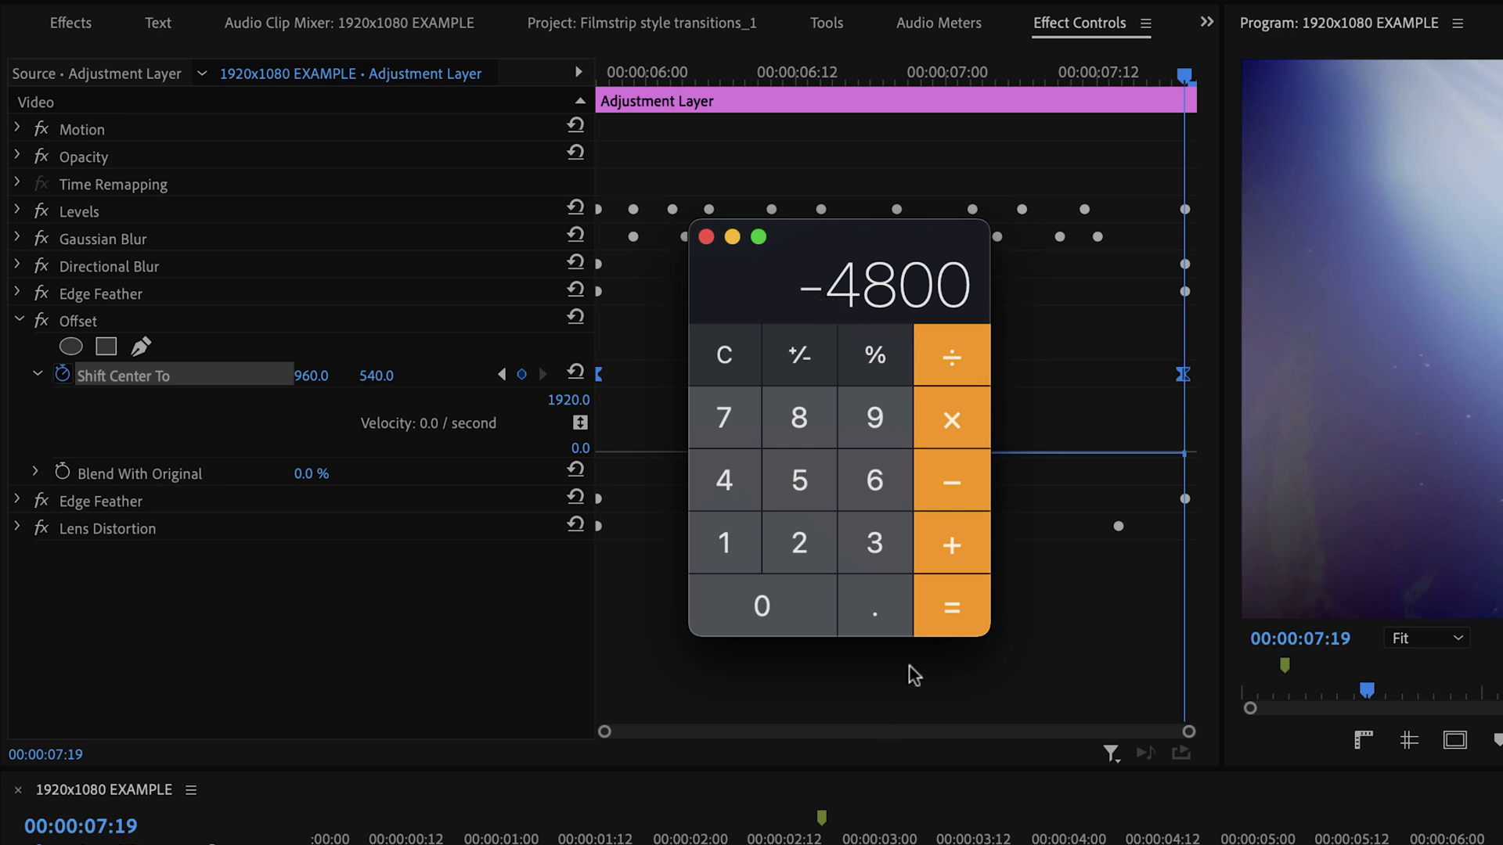
left_click(323, 376)
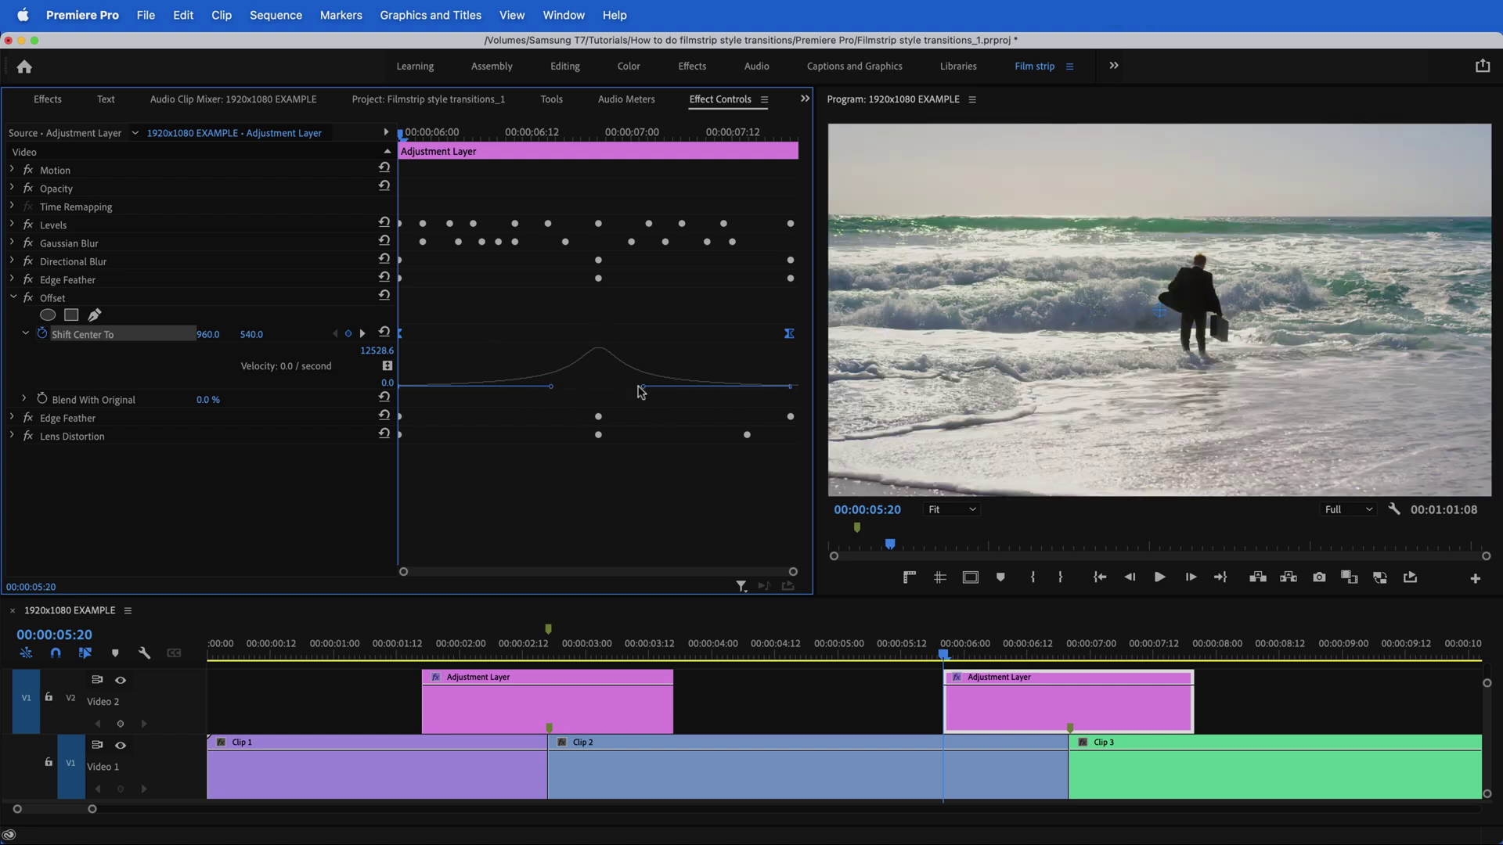
key("space")
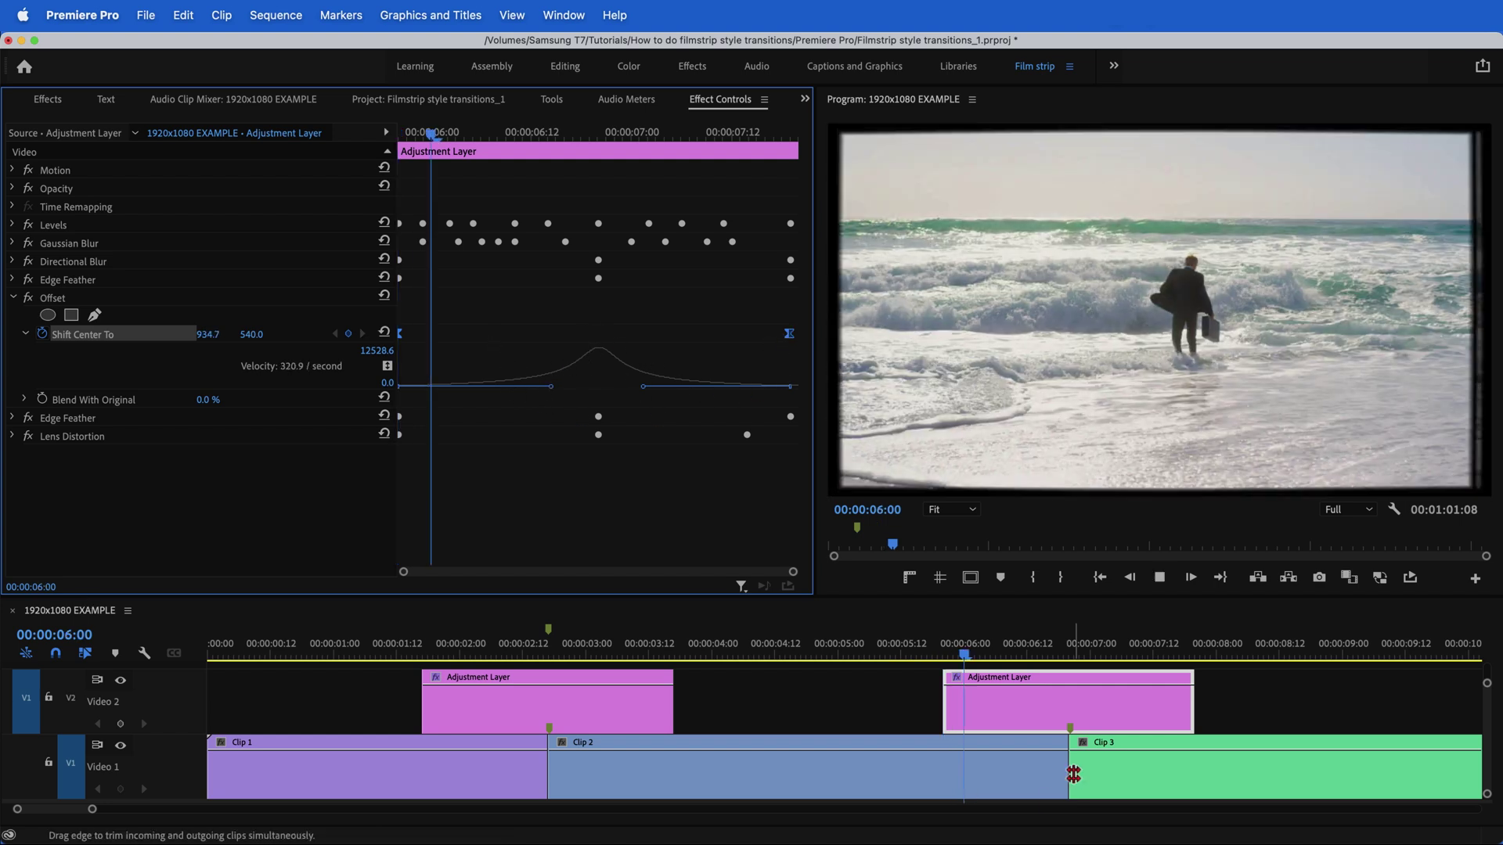
- Set Lens Distortion's Curvature to -10 at the copied adjustment layer's marker and play back the transition
left_click_drag(1082, 652, 1072, 649)
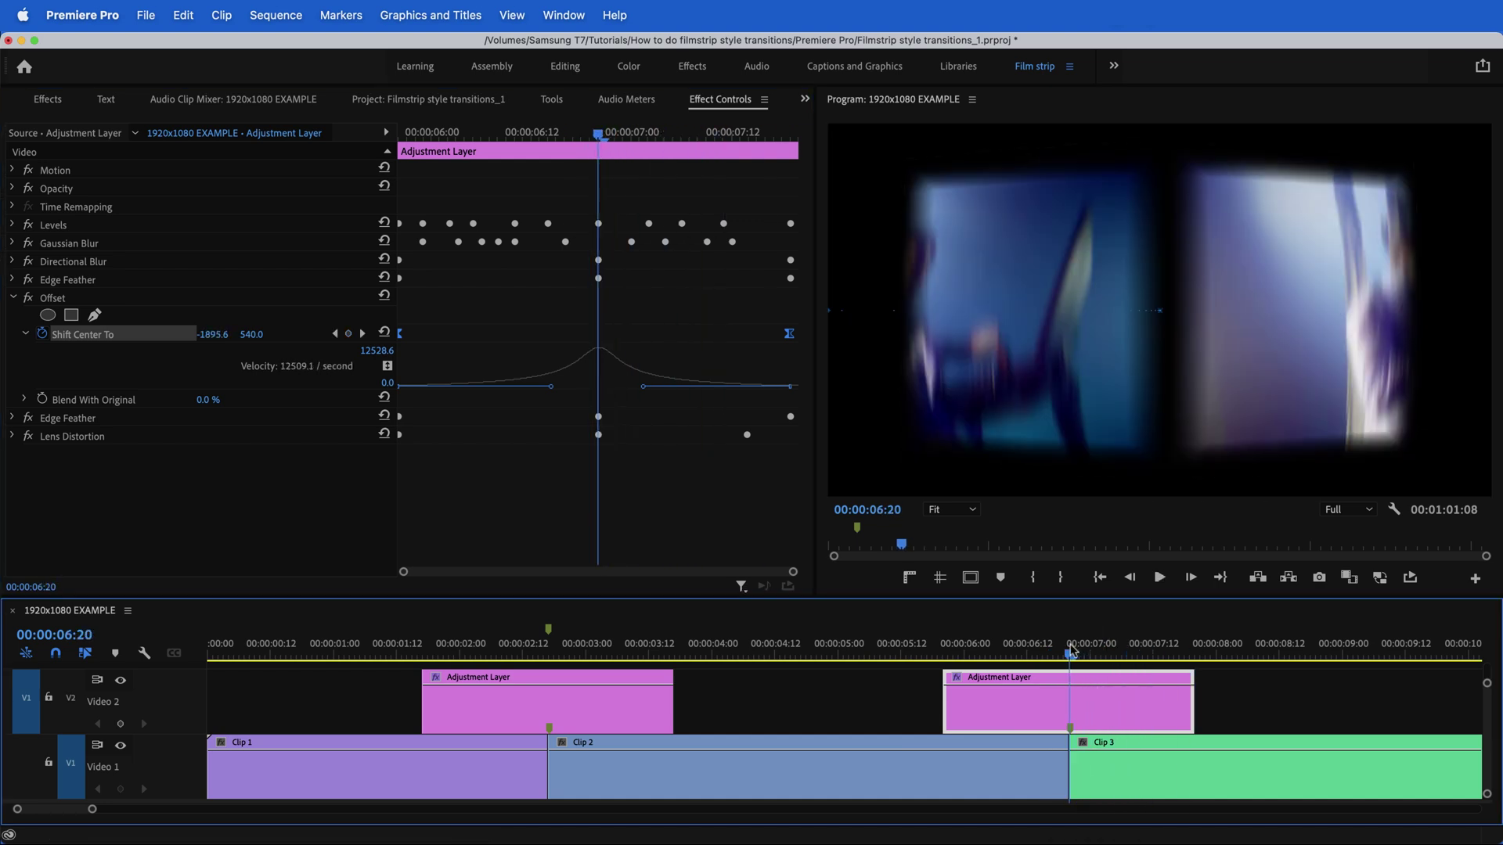
left_click(104, 435)
left_click(13, 335)
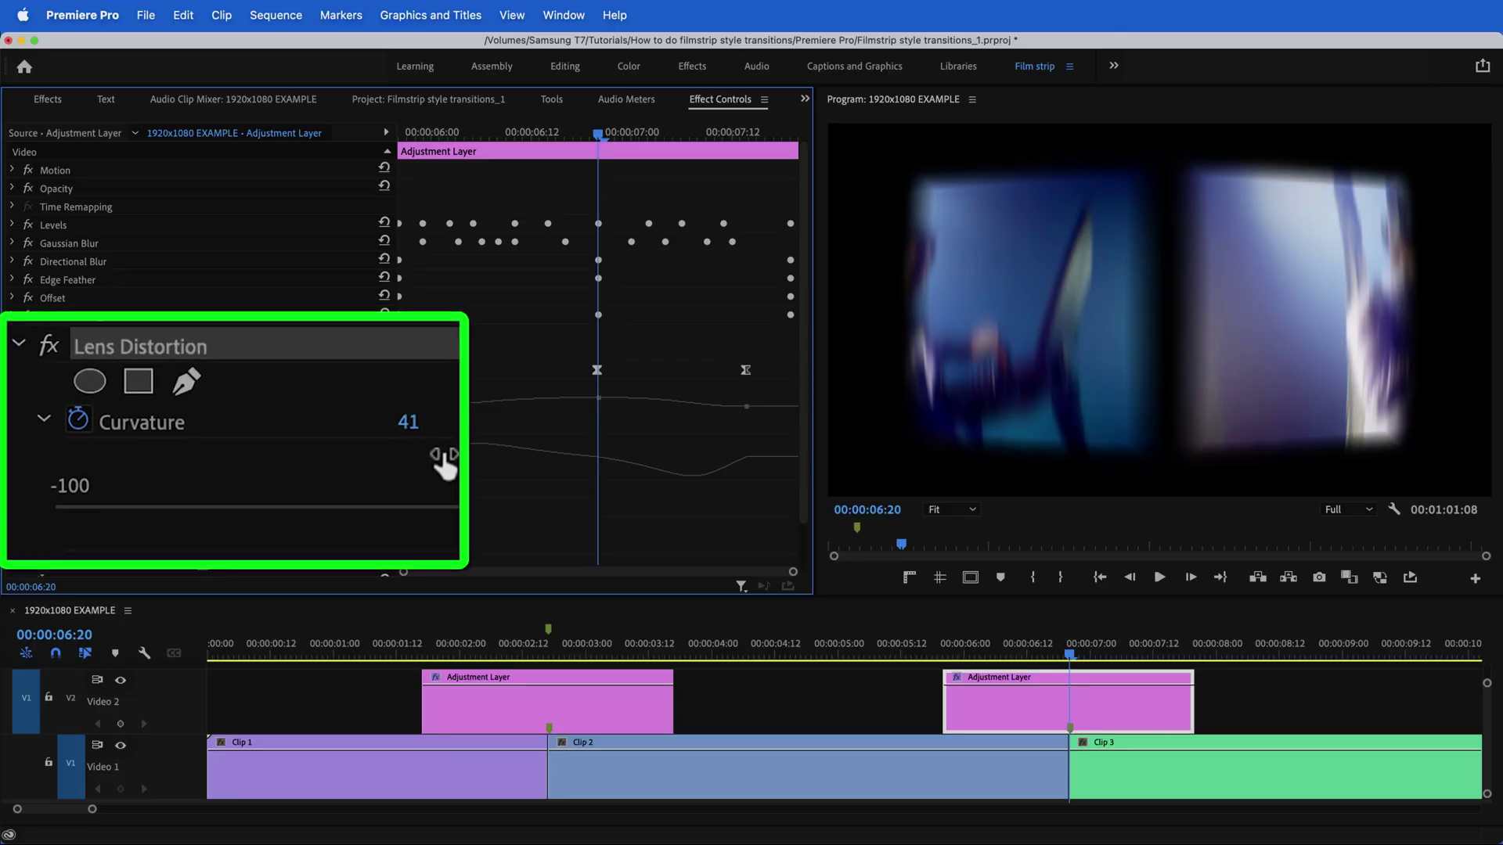
left_click_drag(415, 421, 375, 421)
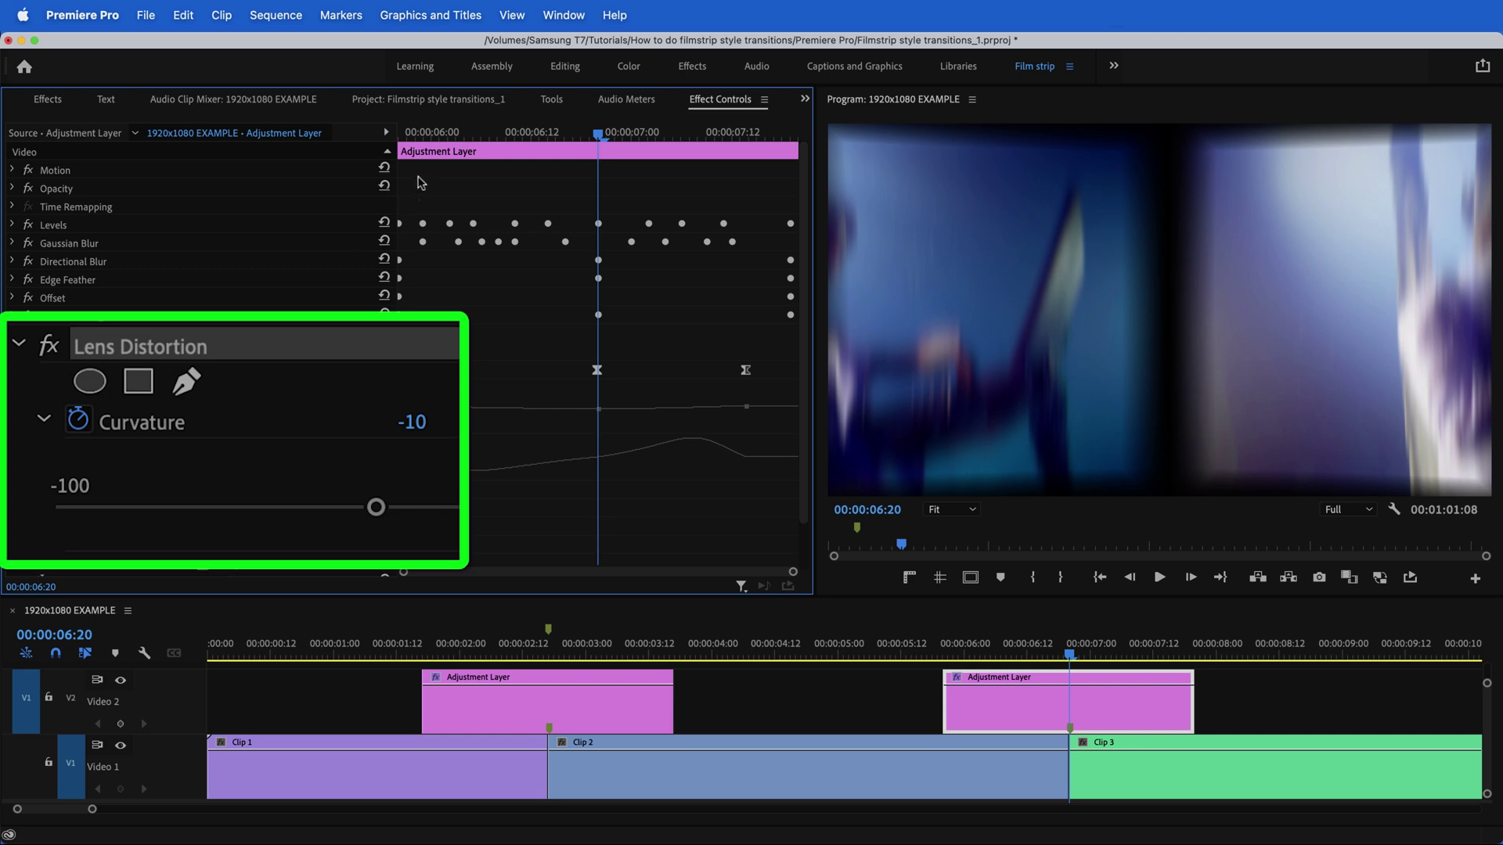
key("space")
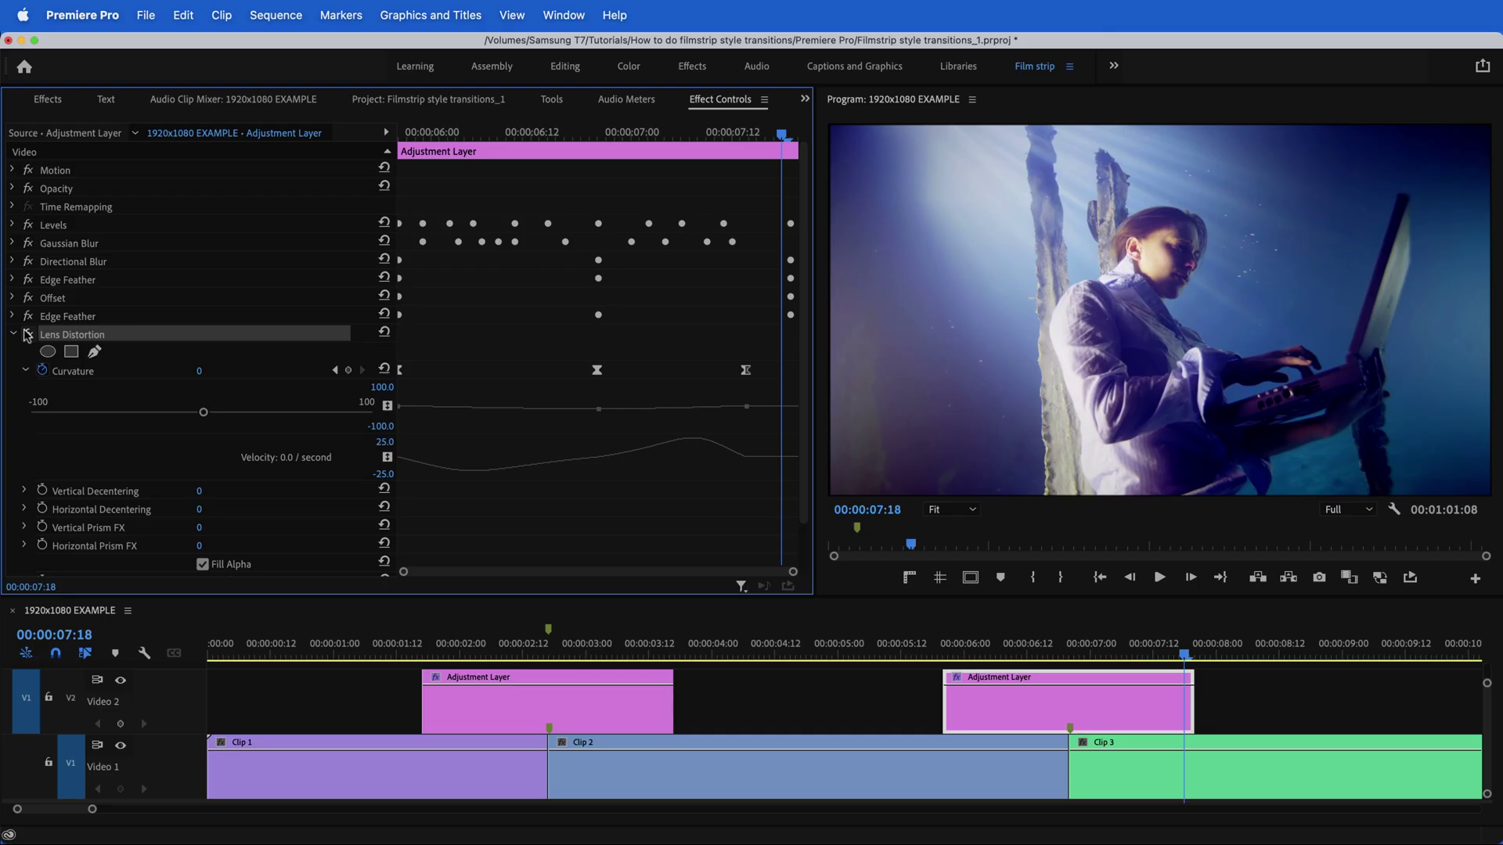
- Set Directional Blur's Direction to 90° on the copied adjustment layer and review the transition between Clip 2 and Clip 3
left_click(13, 334)
left_click(47, 262)
left_click(12, 262)
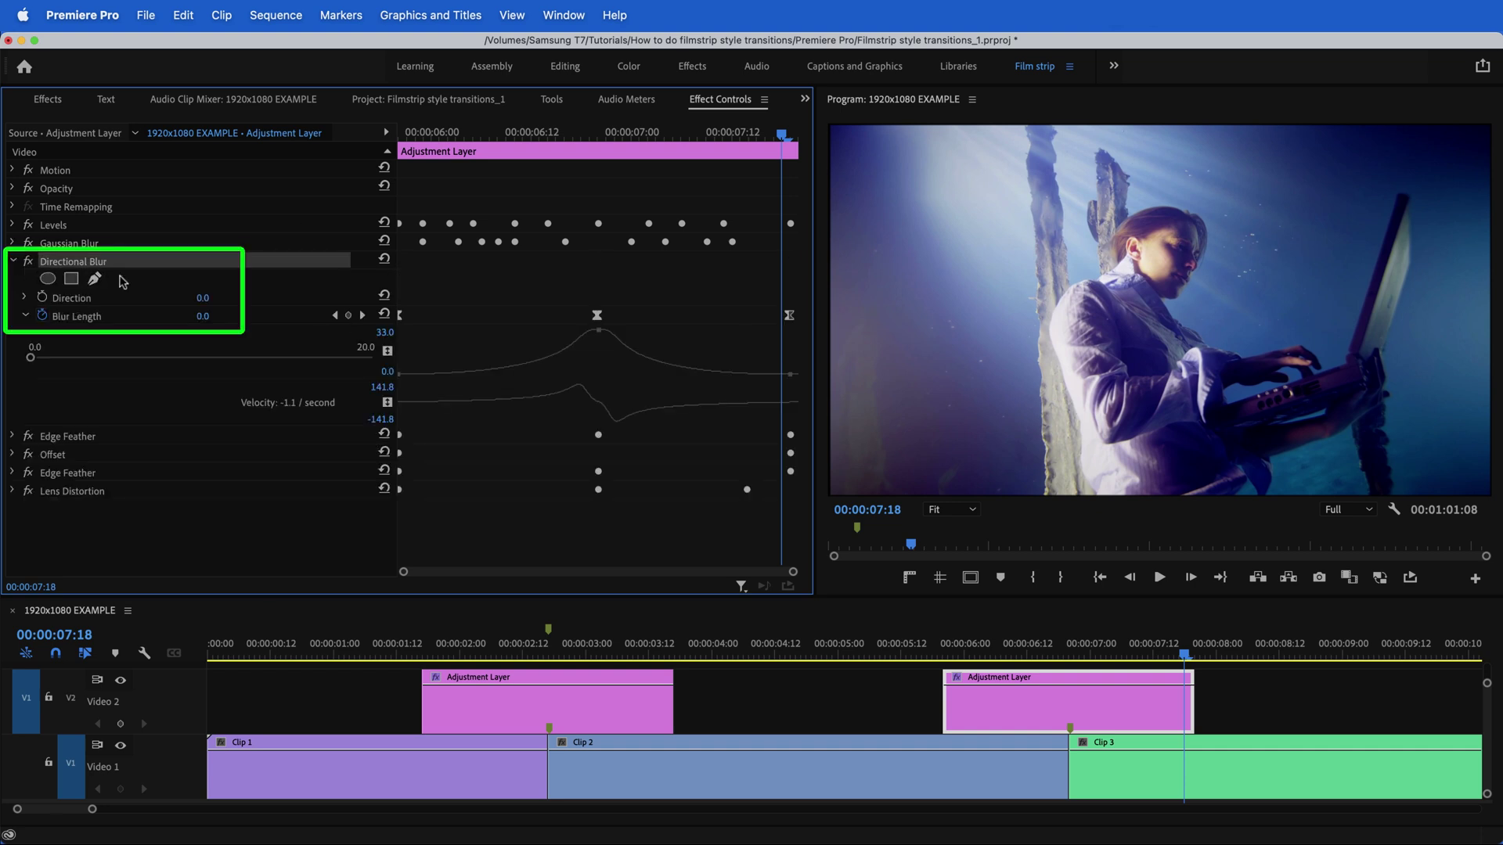
left_click(600, 135)
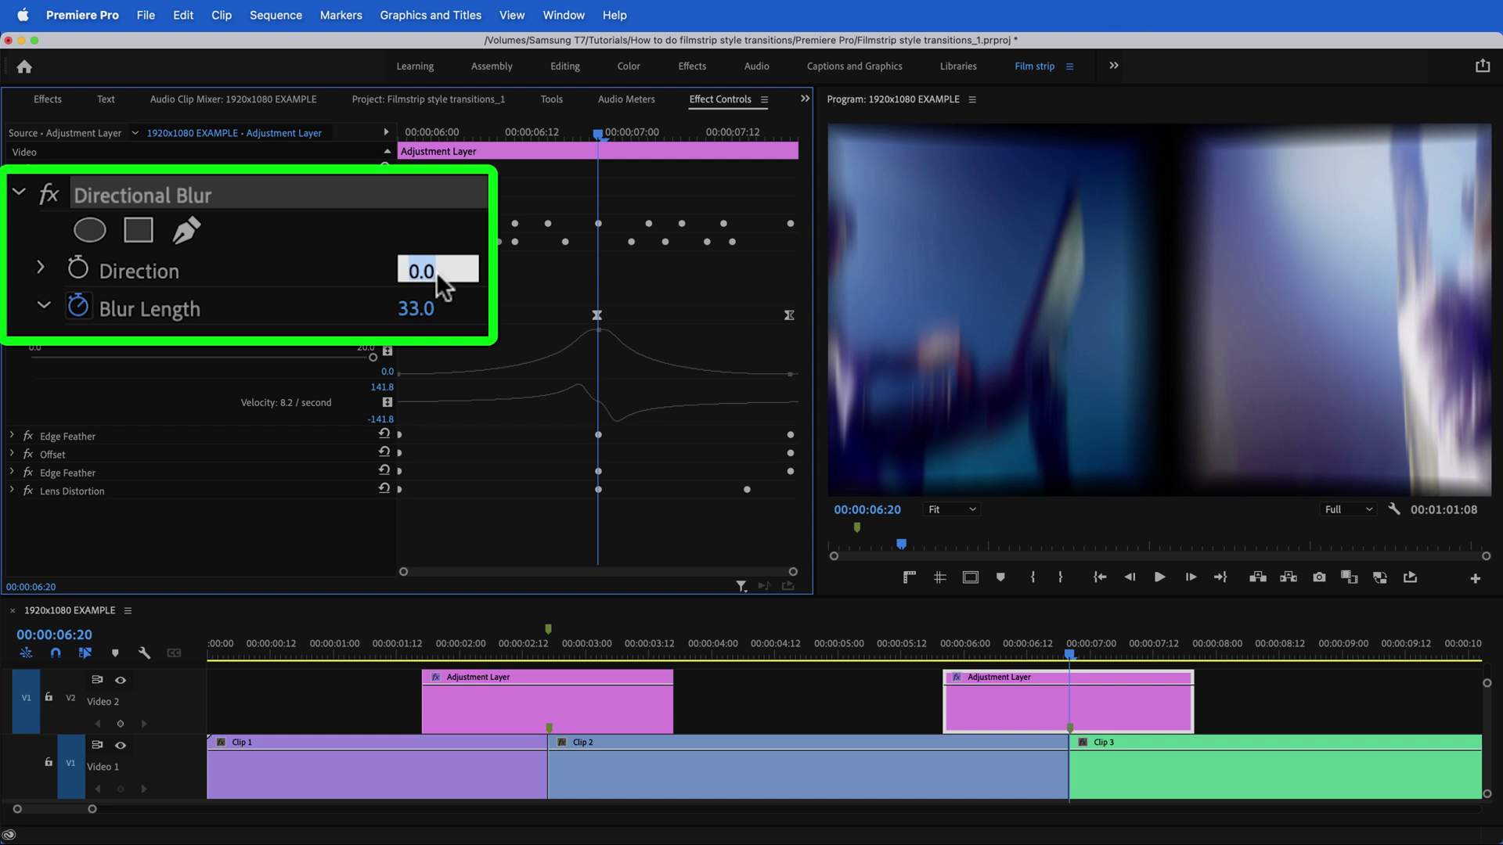
key("Return")
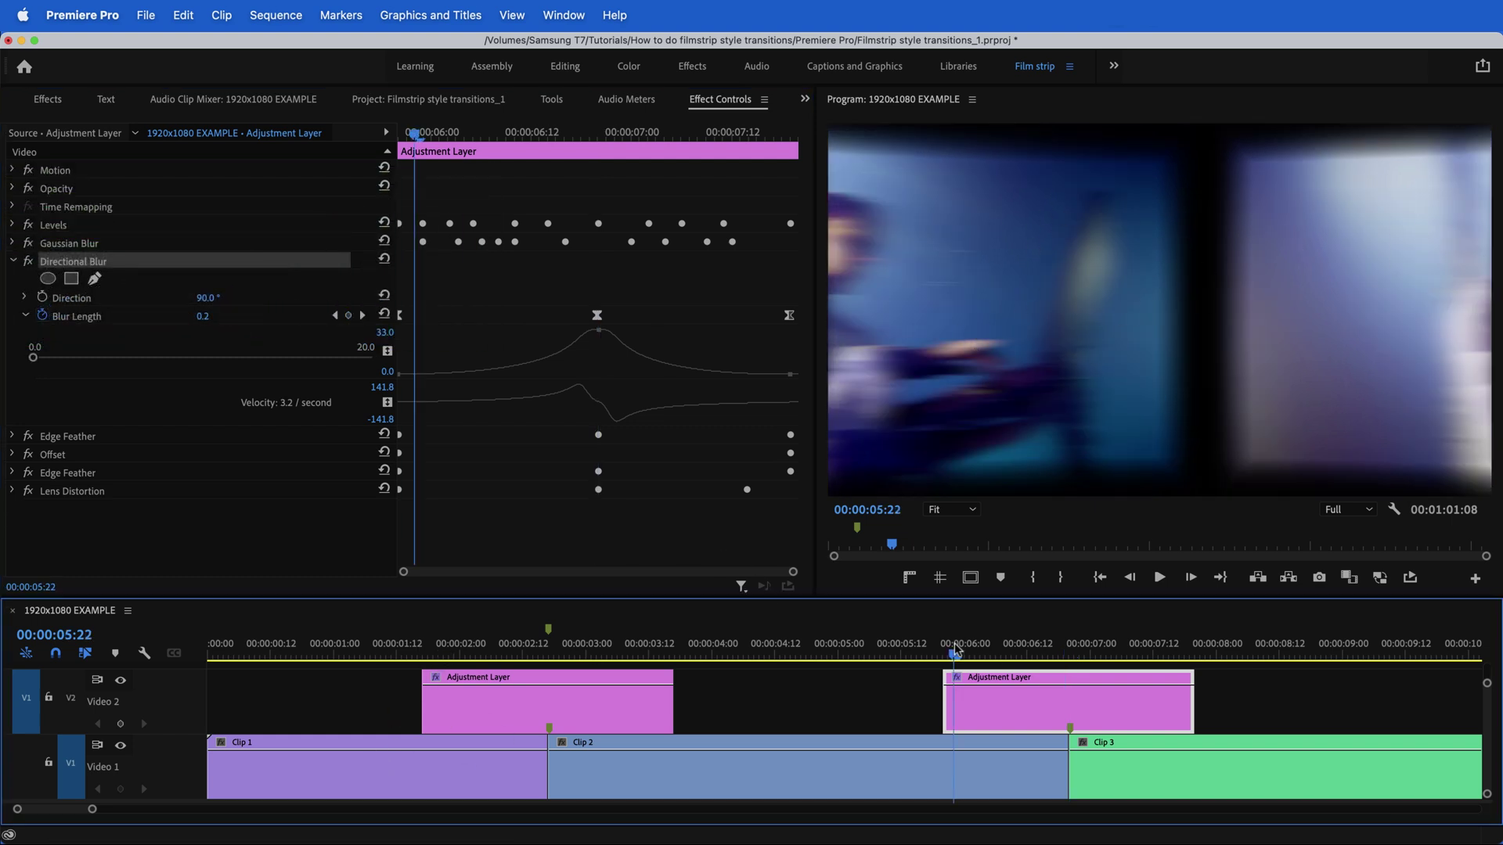
left_click_drag(958, 648, 941, 650)
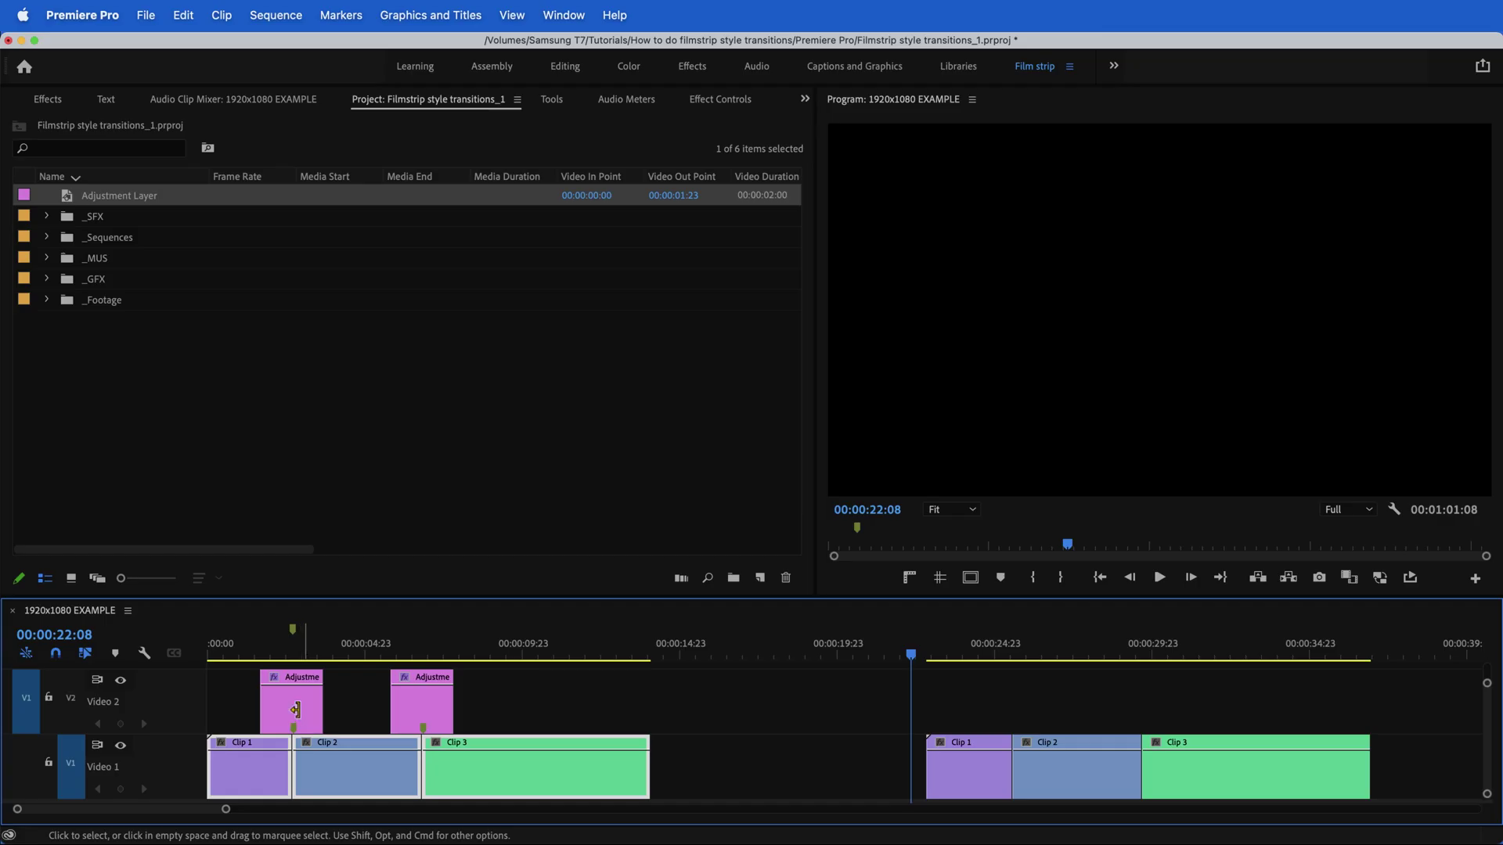
- Scrub through the adjustment layer transitions and expand the Filmstrips presets of the installed transition pack
left_click_drag(307, 658, 440, 668)
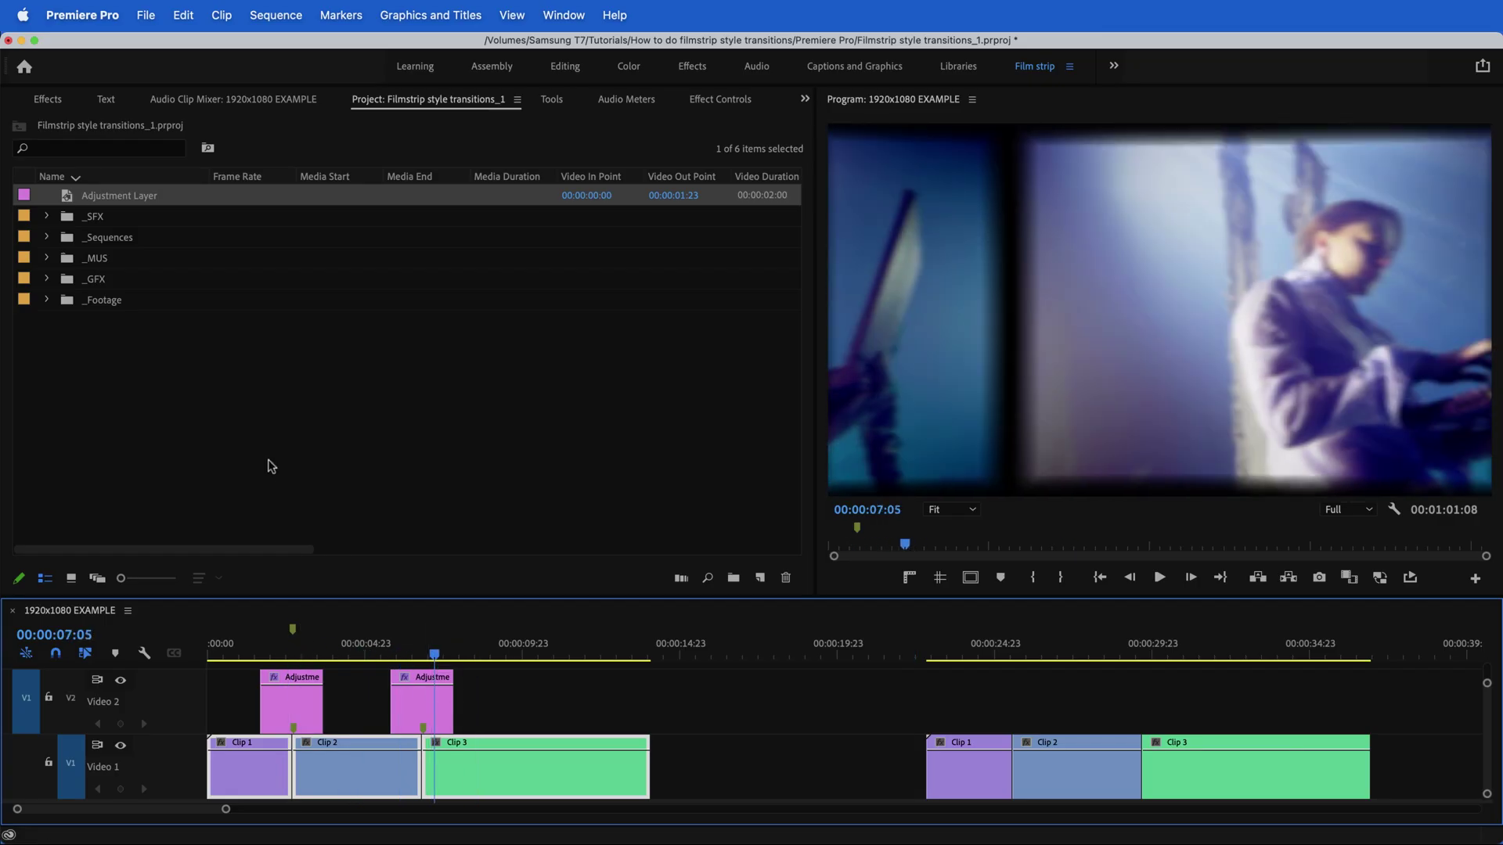
key("shift+7")
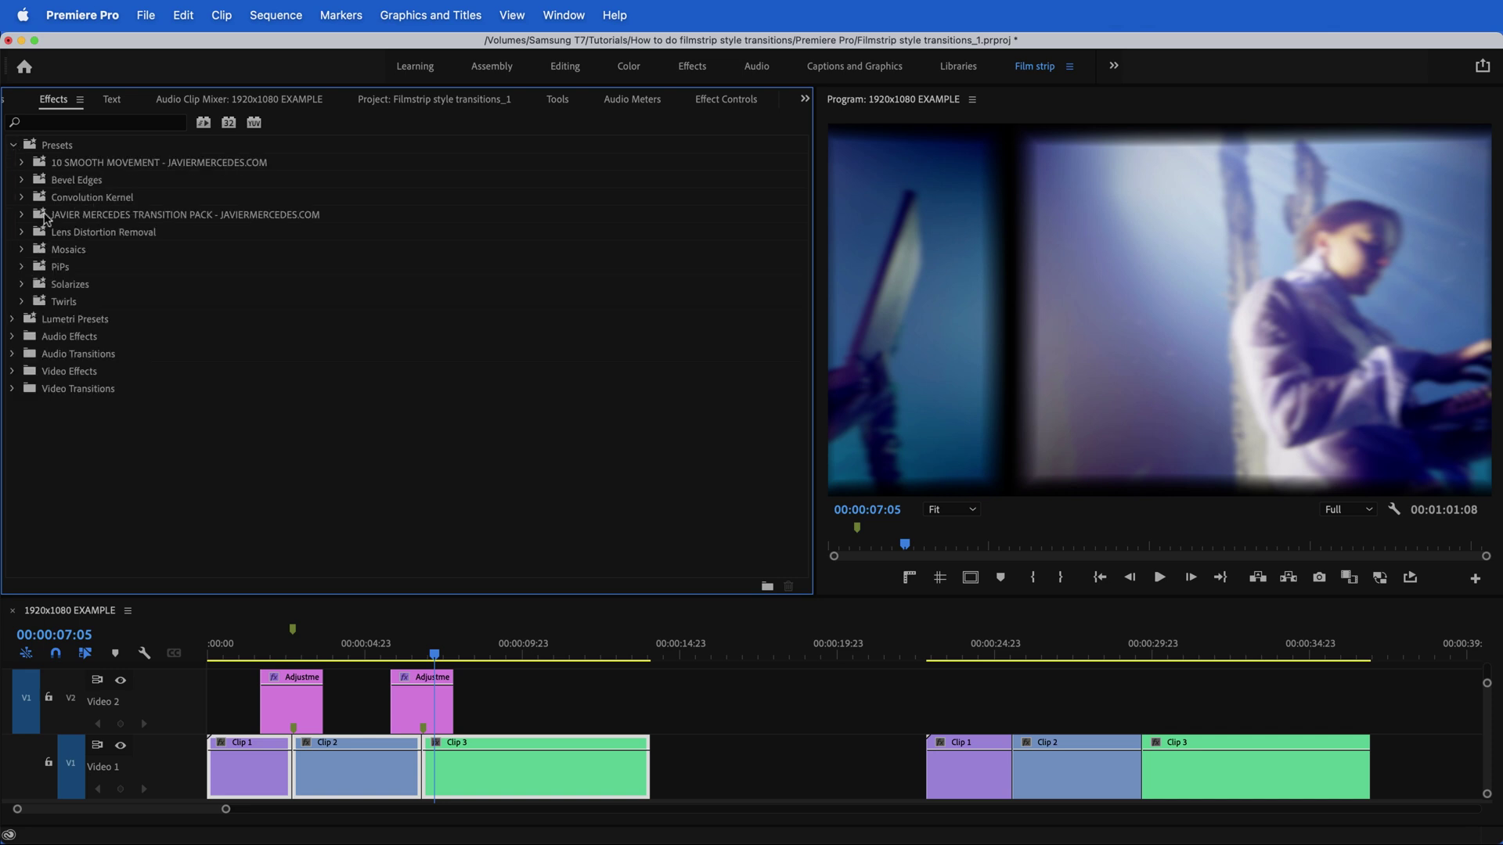
left_click(44, 216)
left_click(51, 333)
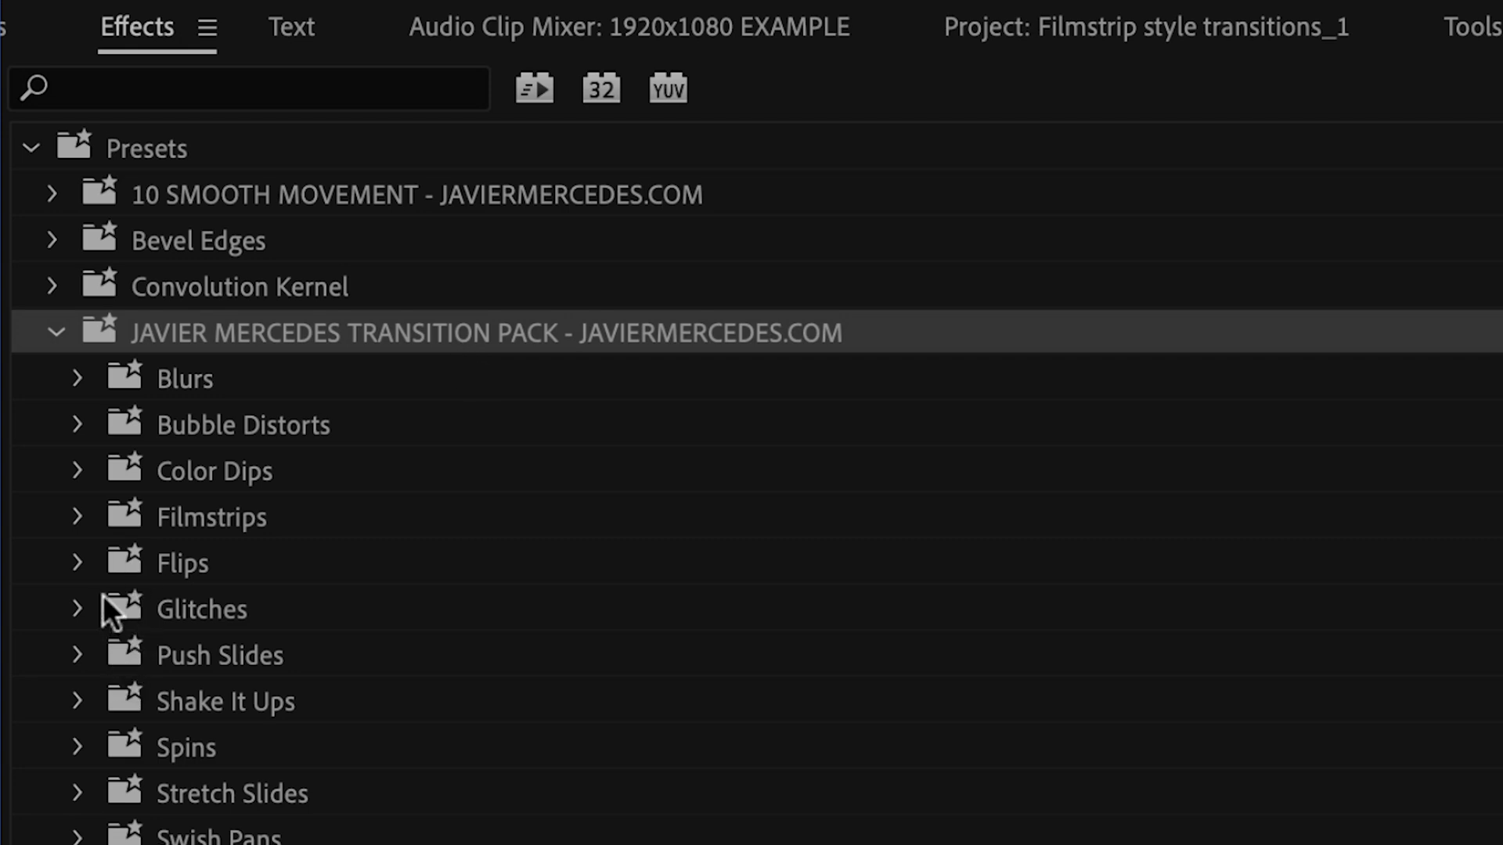
left_click(81, 515)
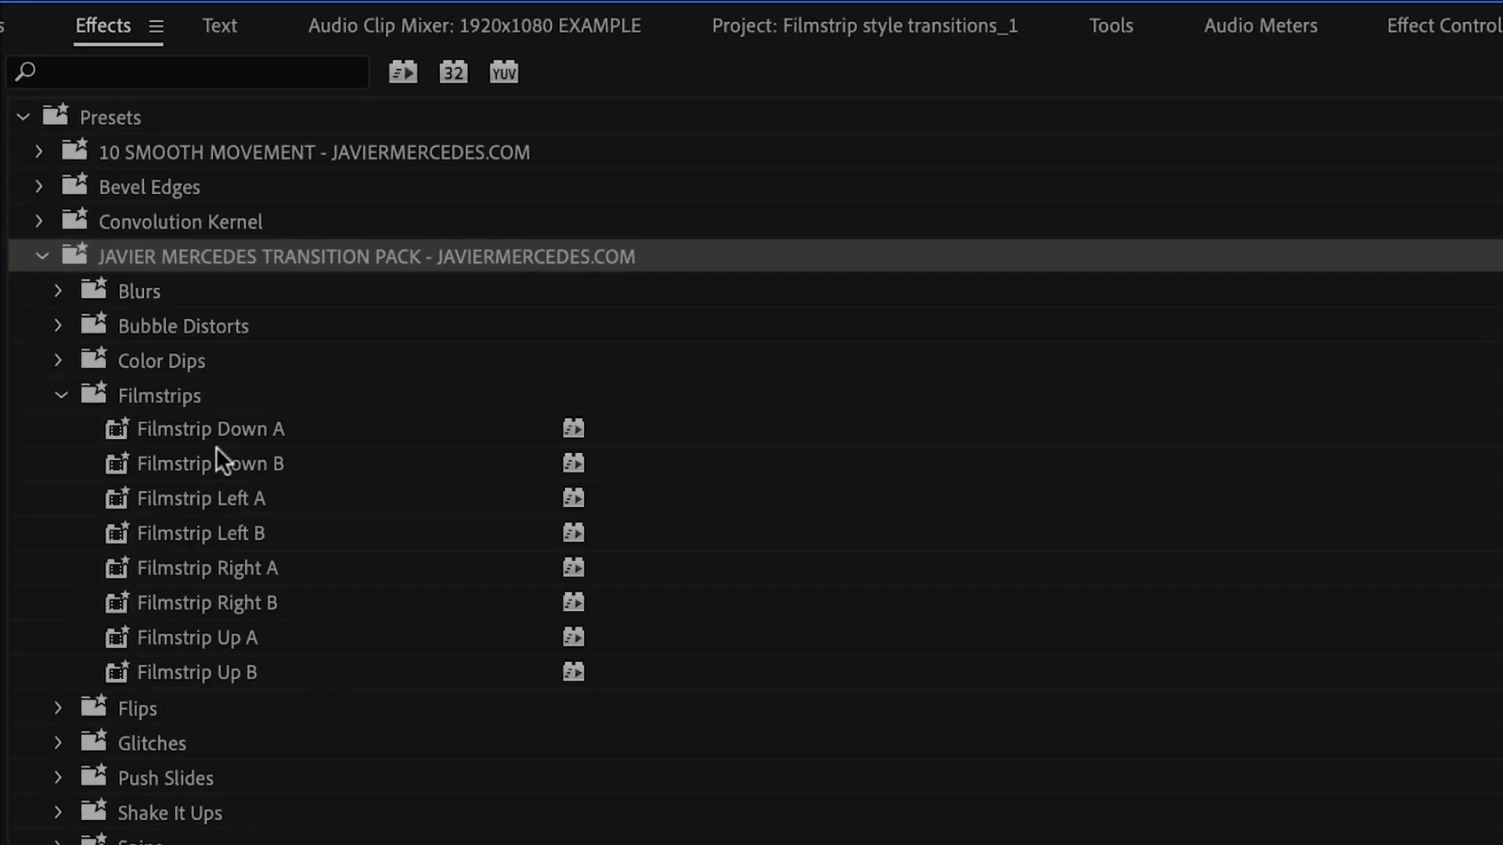
left_click(216, 435)
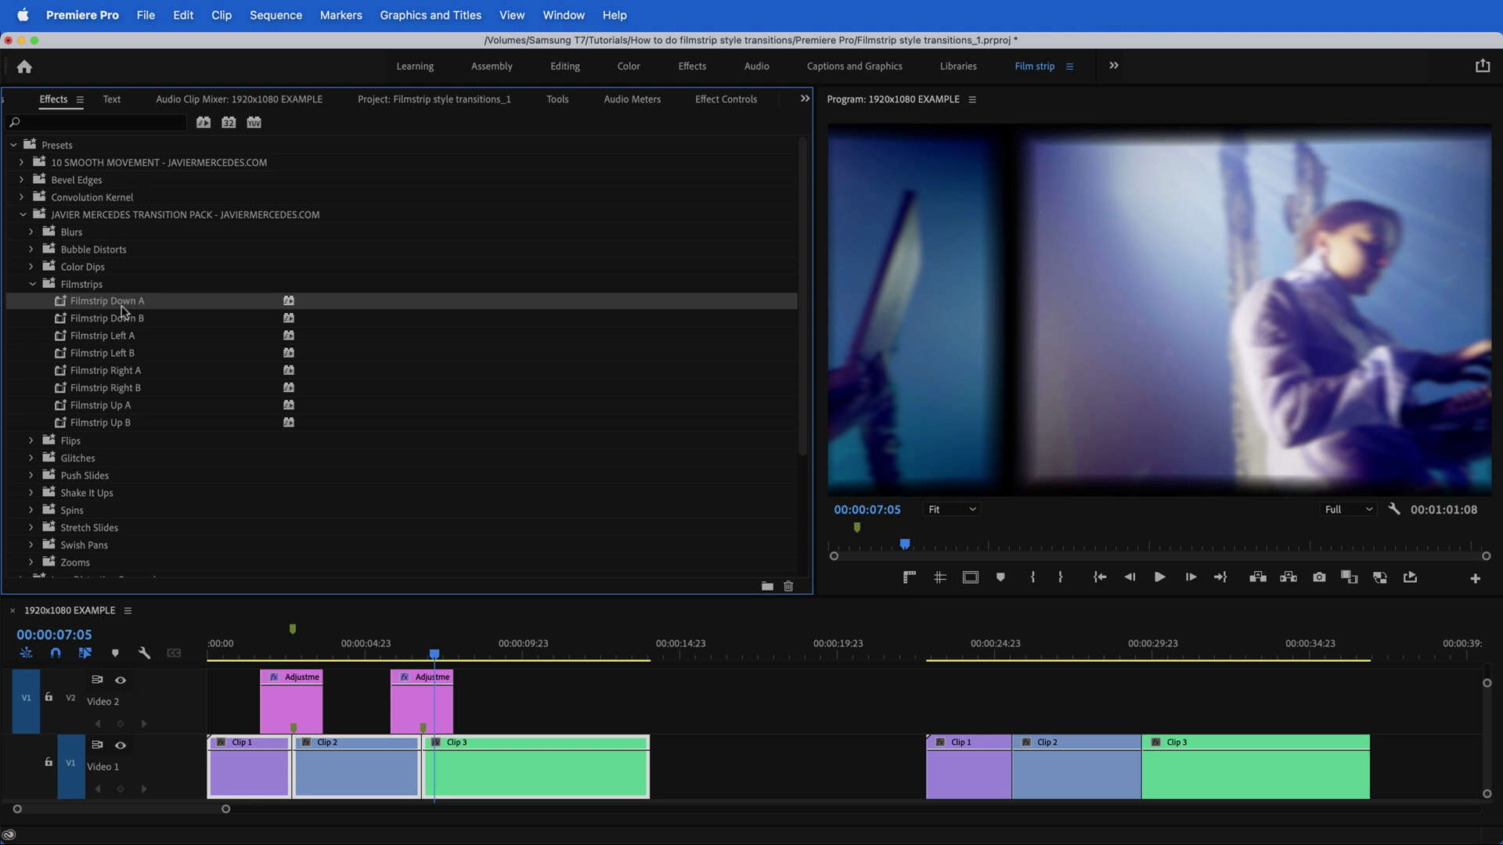
mouse_move(303, 654)
left_mouse_down()
mouse_move(240, 654)
mouse_move(323, 661)
left_mouse_up()
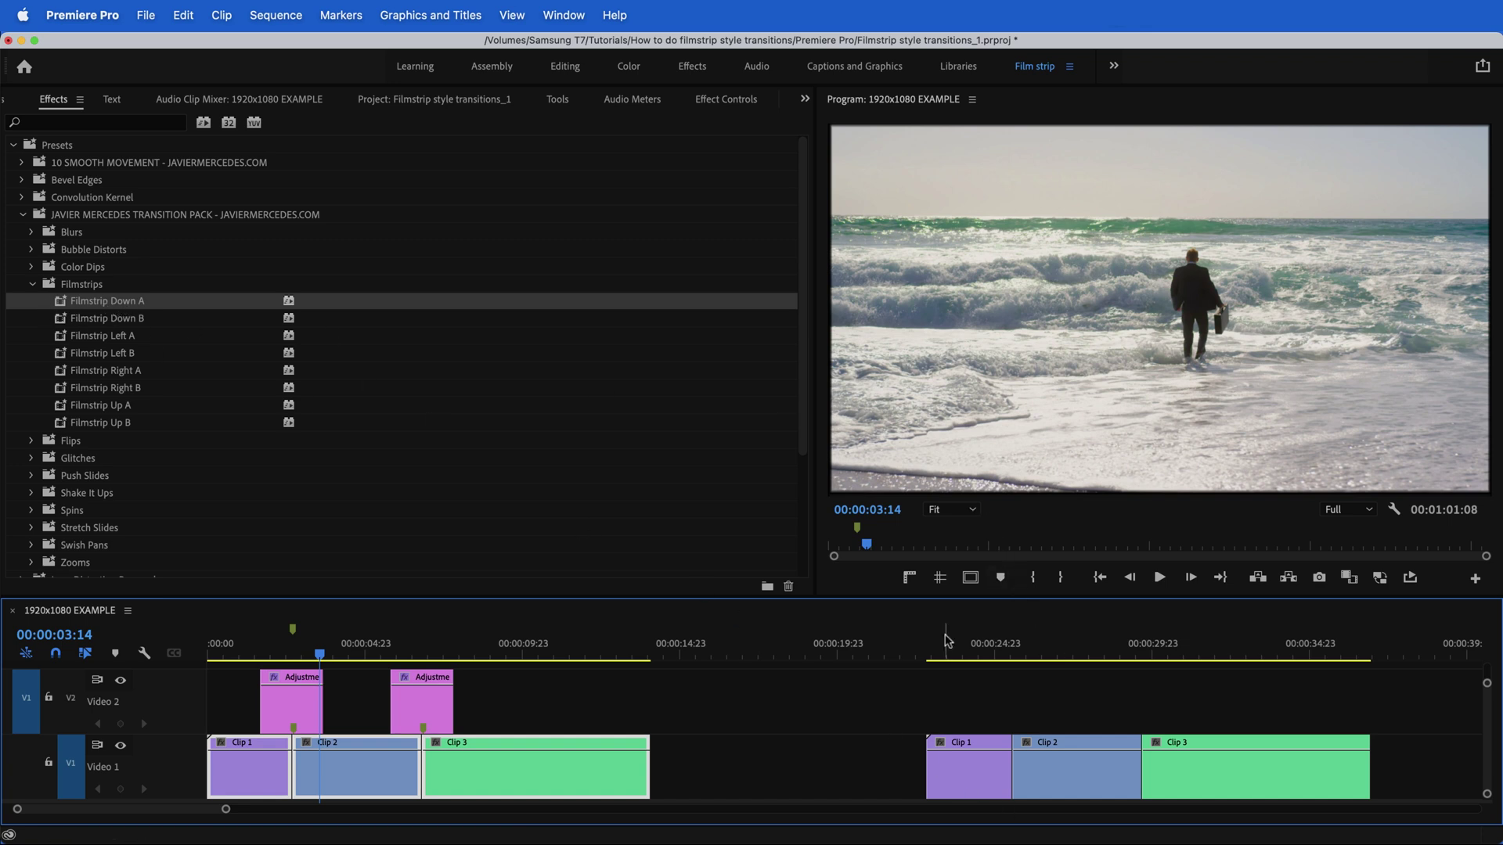
- Apply the Filmstrip Down A preset to Clip 1 and Filmstrip Down B to Clip 2 in the second clip group
left_click_drag(133, 299, 139, 300)
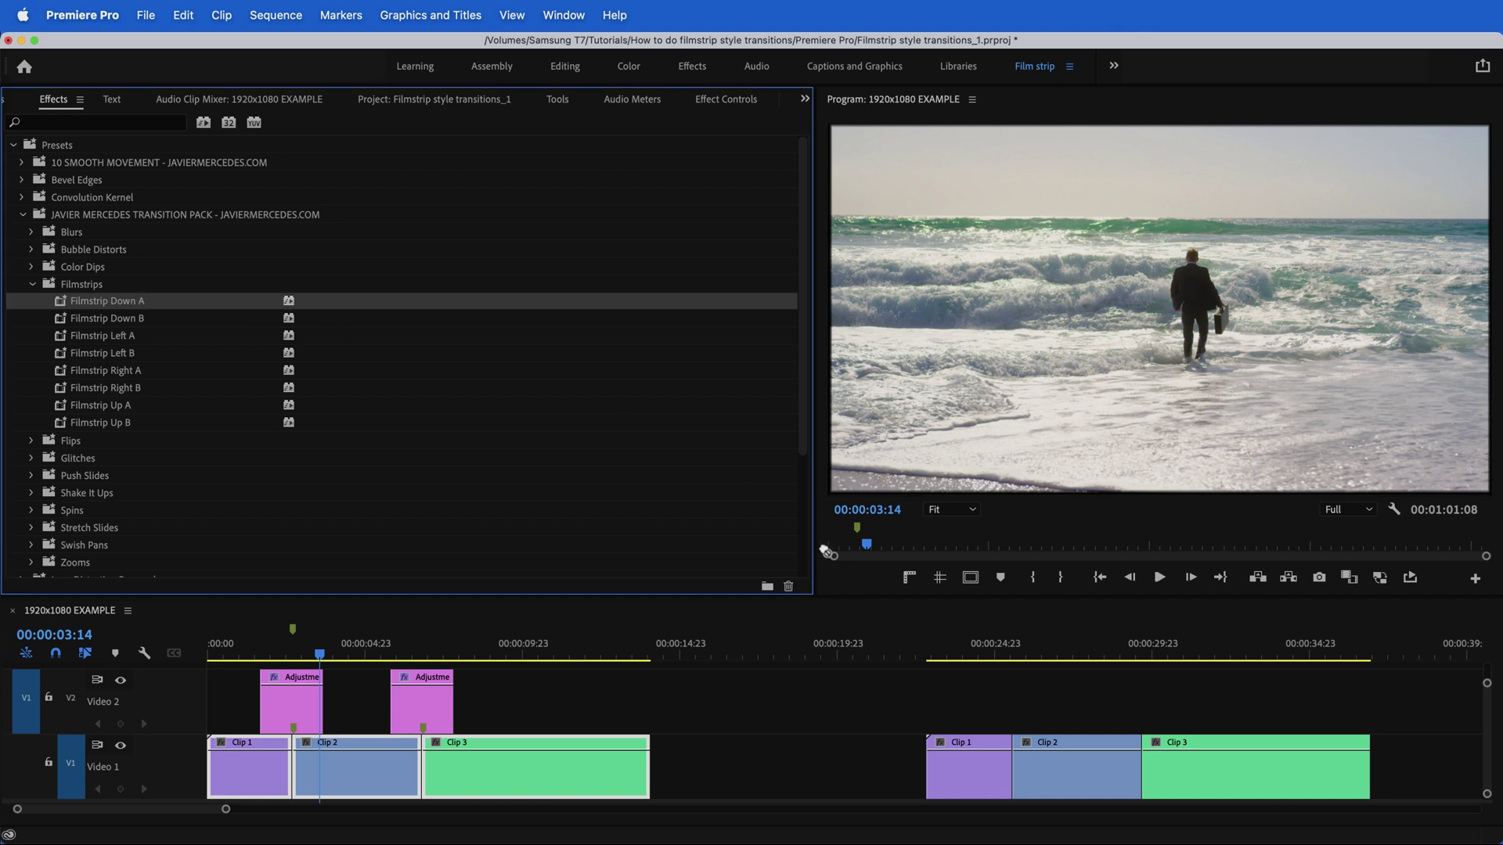
left_click_drag(970, 783, 970, 784)
left_click(115, 320)
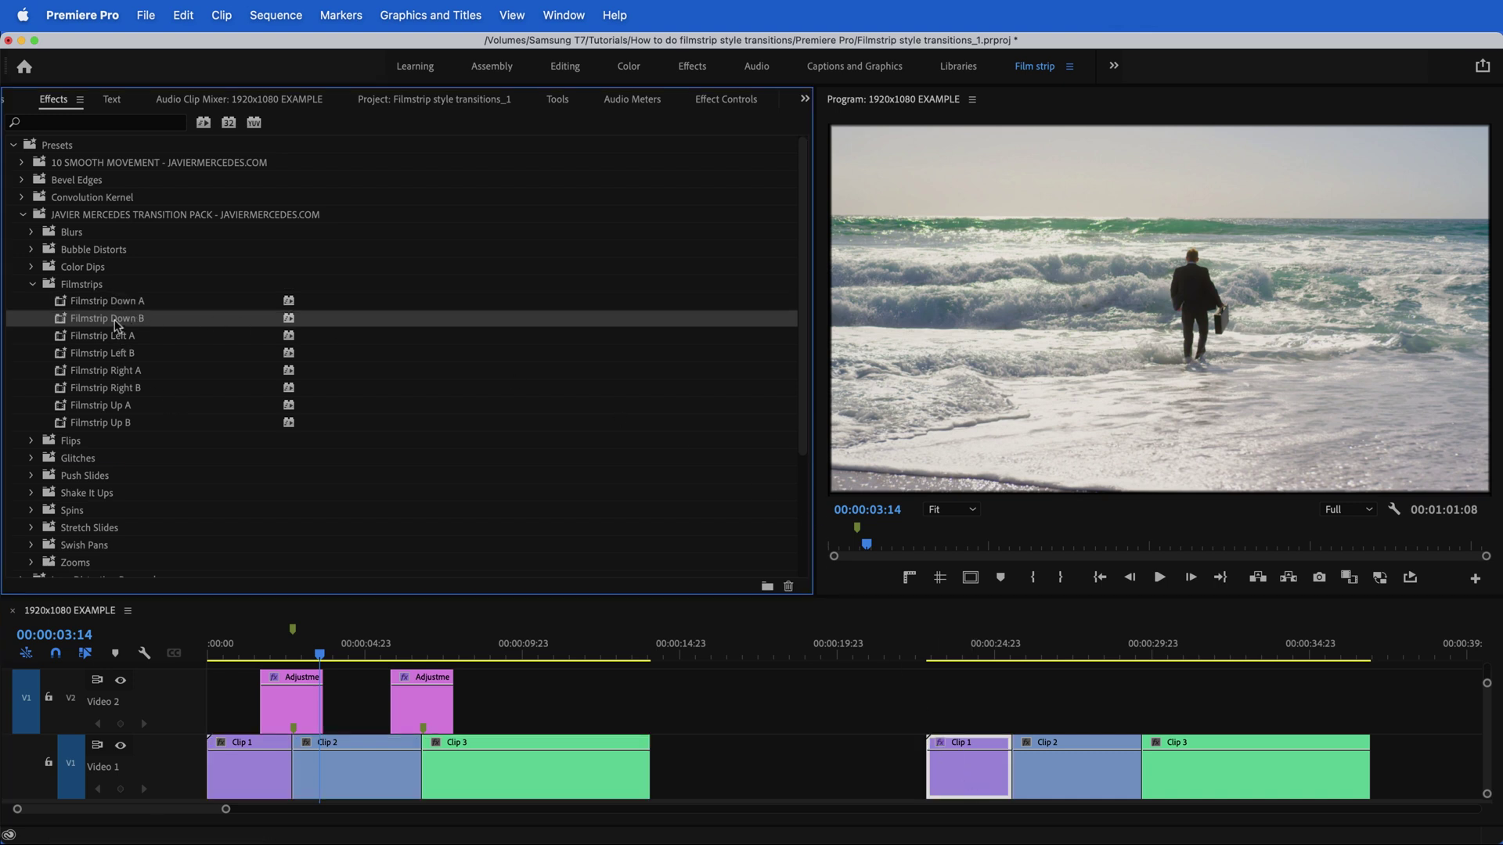
left_click_drag(998, 702, 1063, 766)
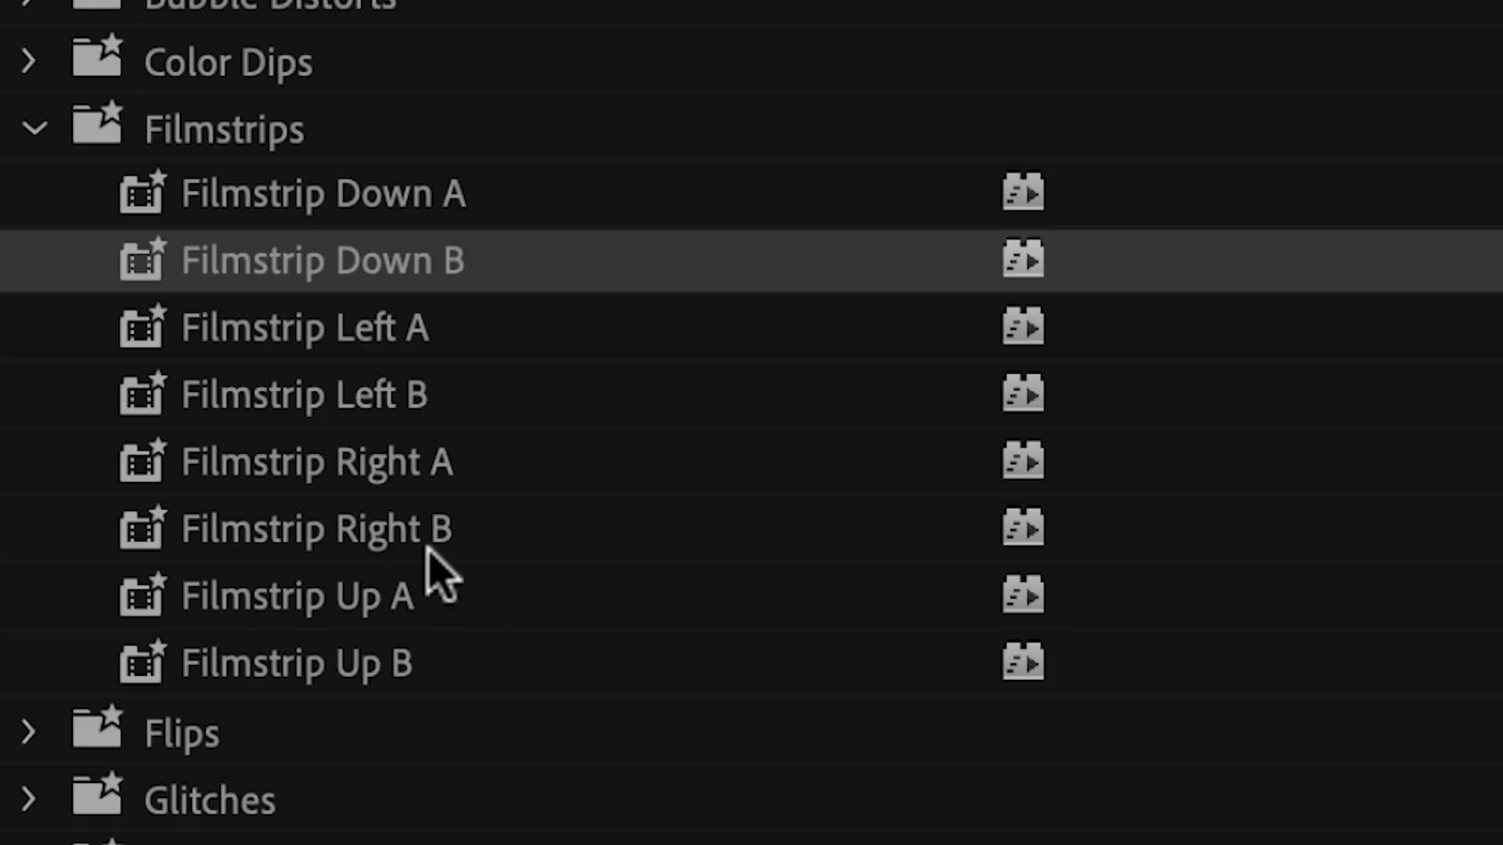
- Apply Filmstrip Left A to Clip 2 and Filmstrip Left B to Clip 3 in the second clip group, then play back the transitions
left_click(341, 348)
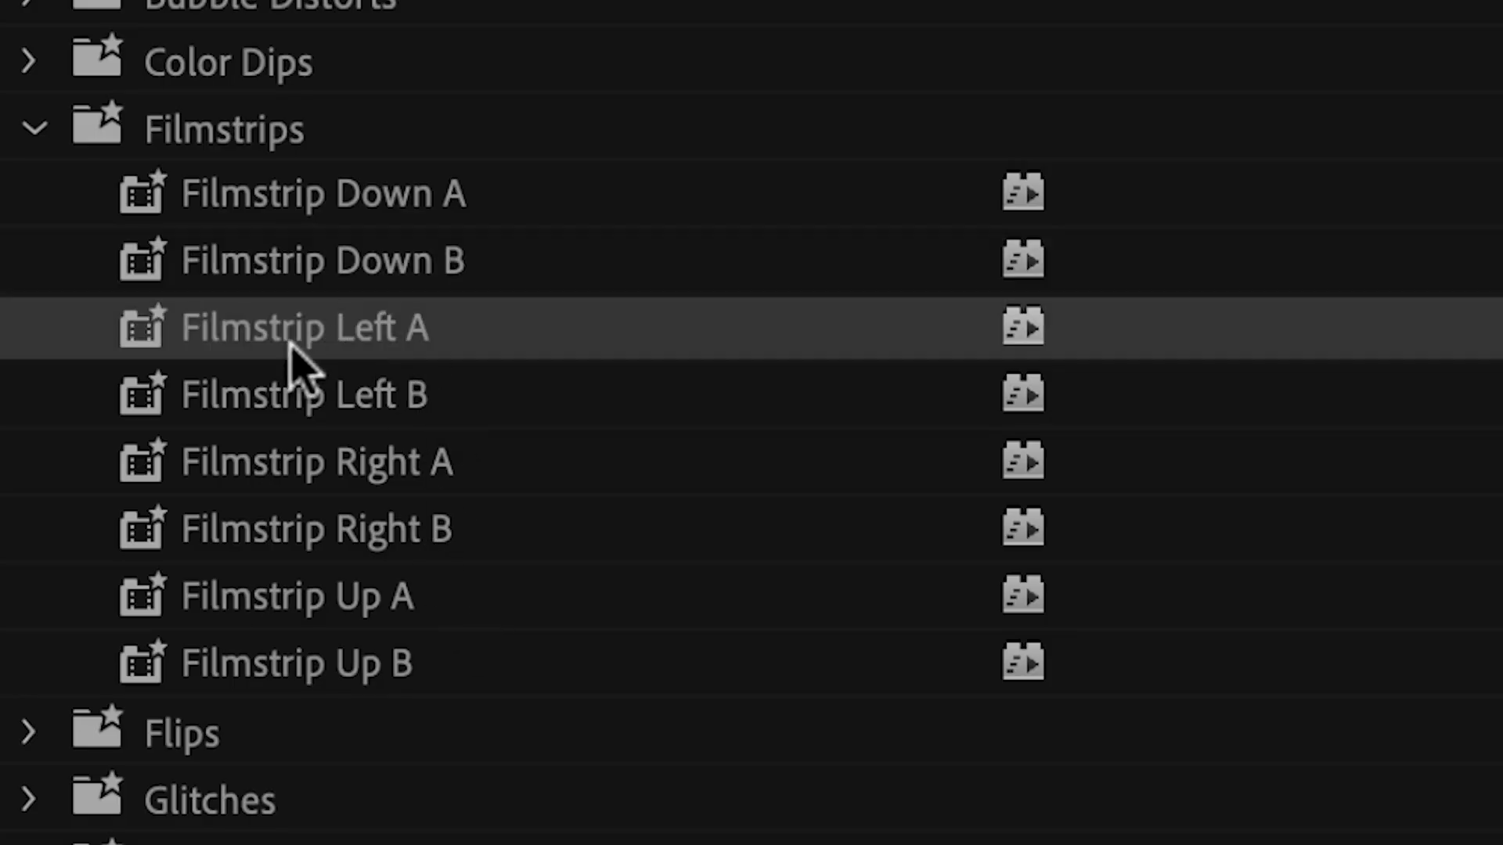
left_click_drag(314, 348, 1093, 753)
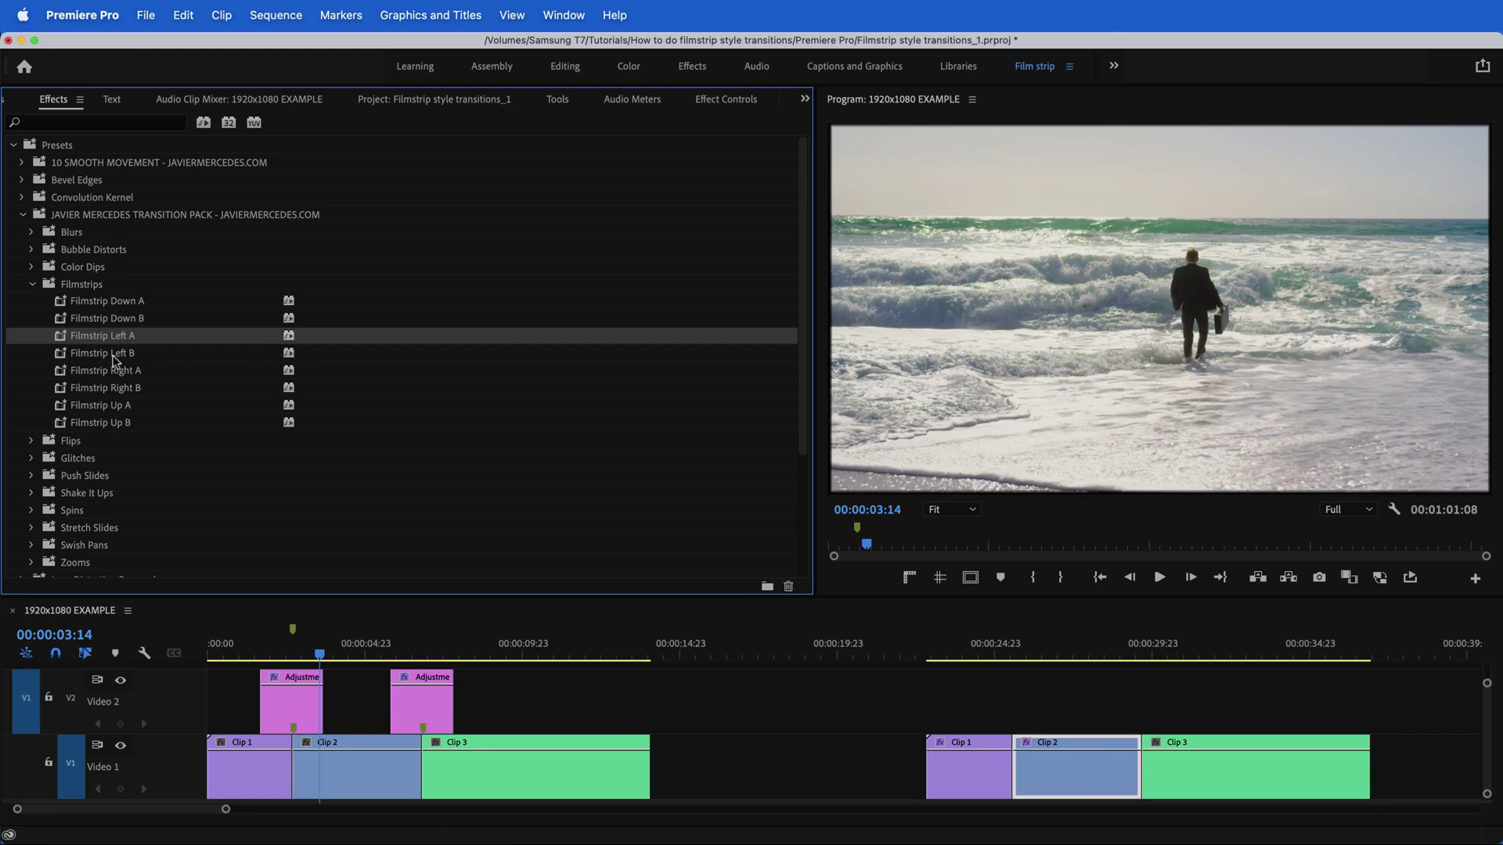
left_click_drag(113, 356, 163, 359)
left_click_drag(1166, 744, 1198, 778)
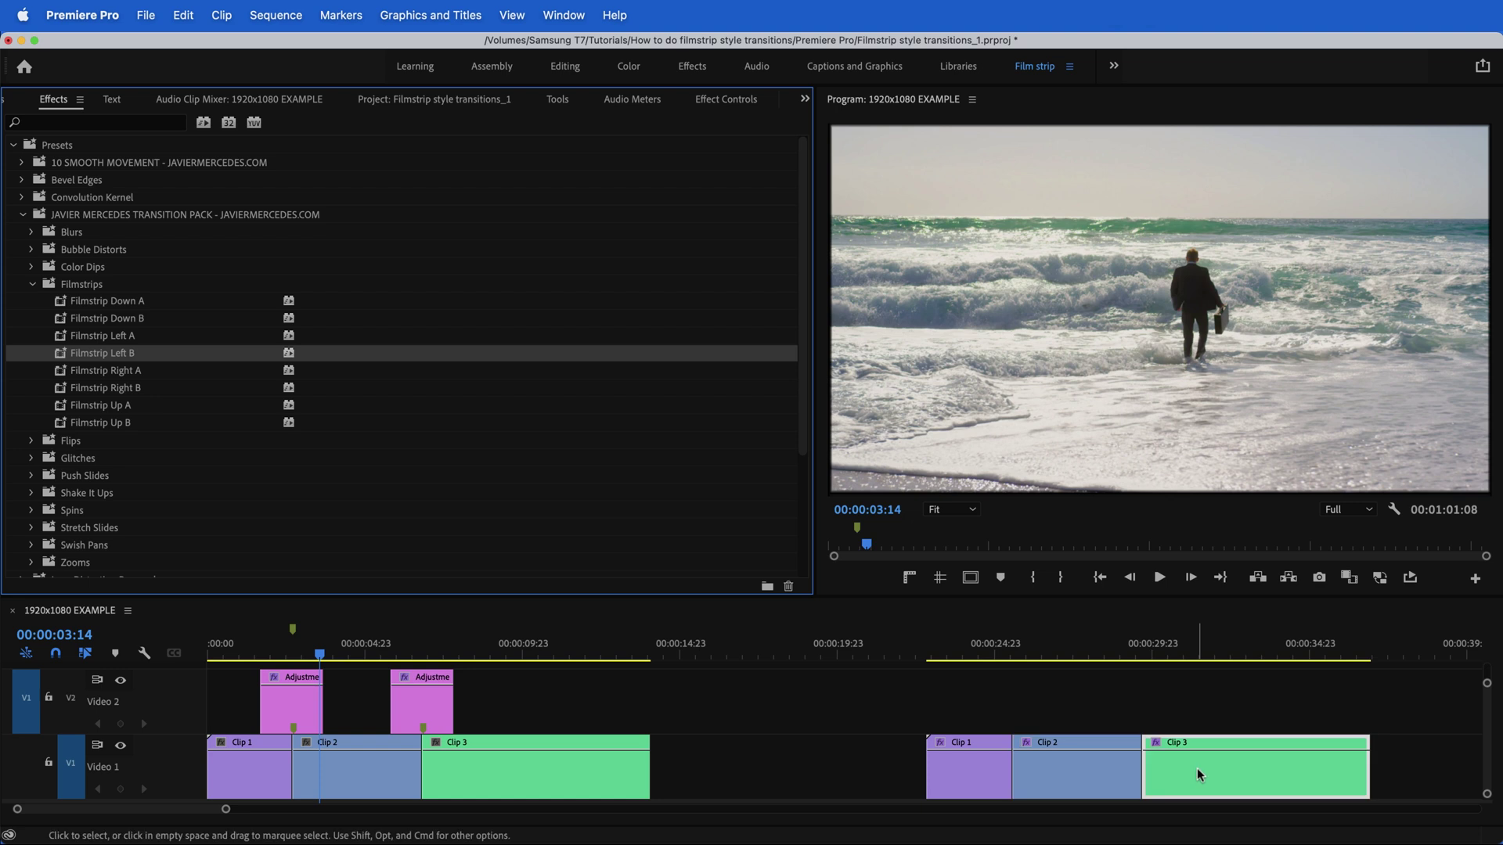
left_click(973, 648)
key("space")
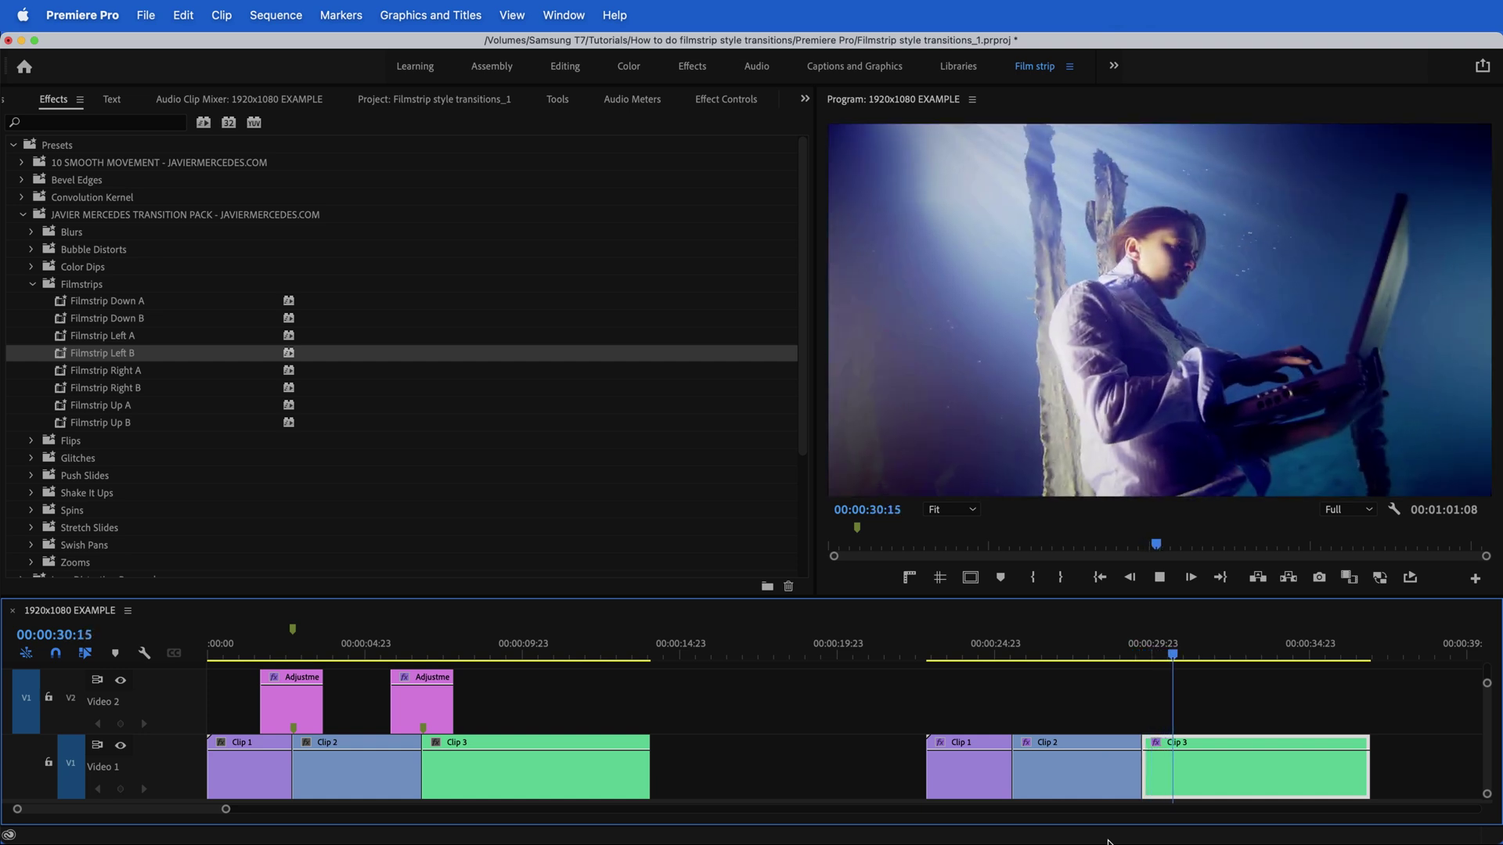
- Scrub through the adjustment layer transition at Clip 3 and the preset-based transitions in the second clip group to compare them
left_click_drag(410, 654, 425, 653)
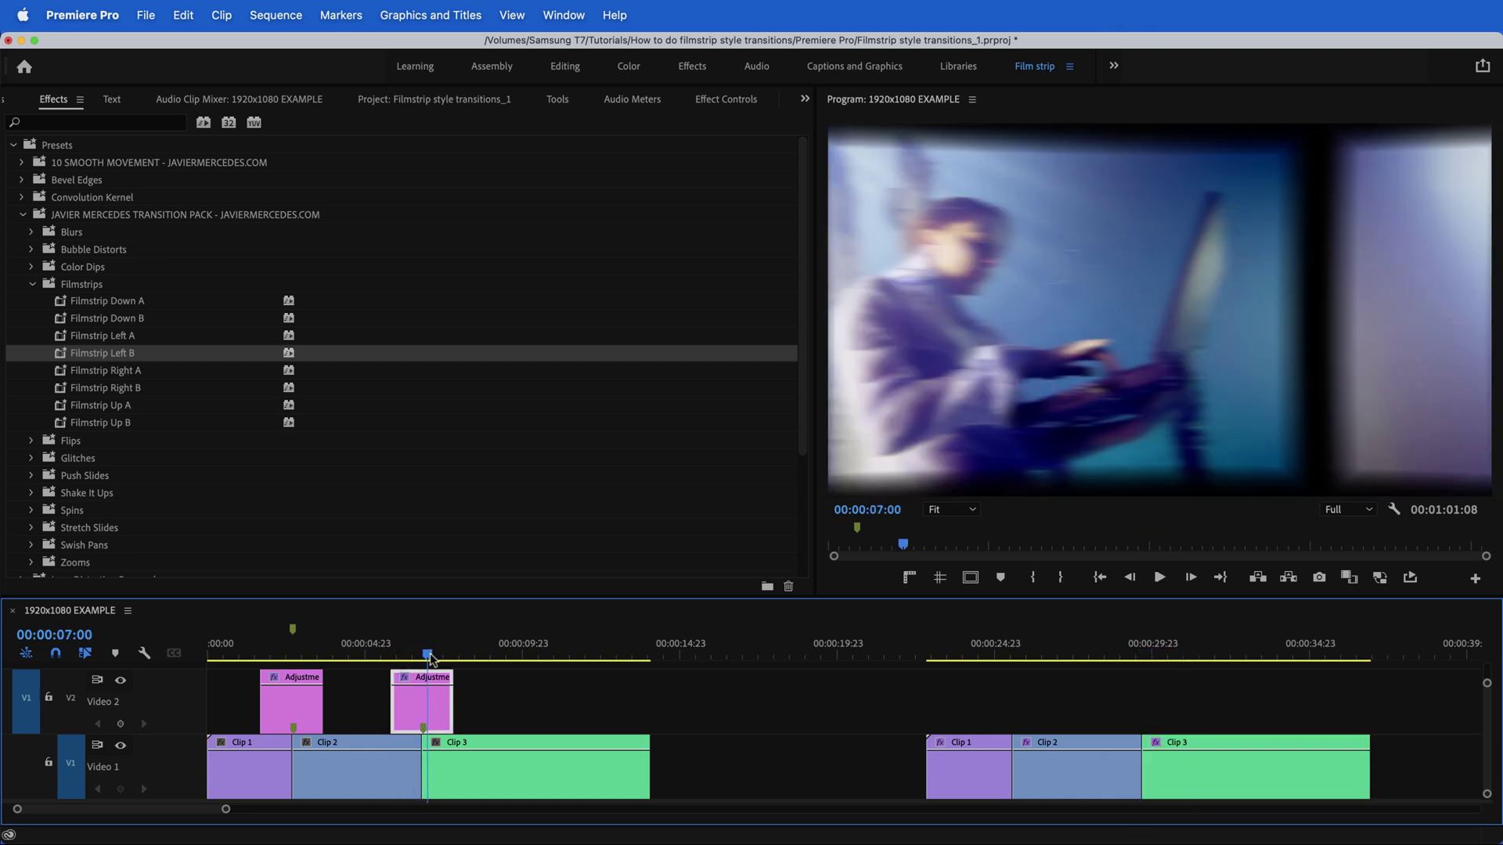
left_click(944, 654)
left_click_drag(947, 660, 1106, 712)
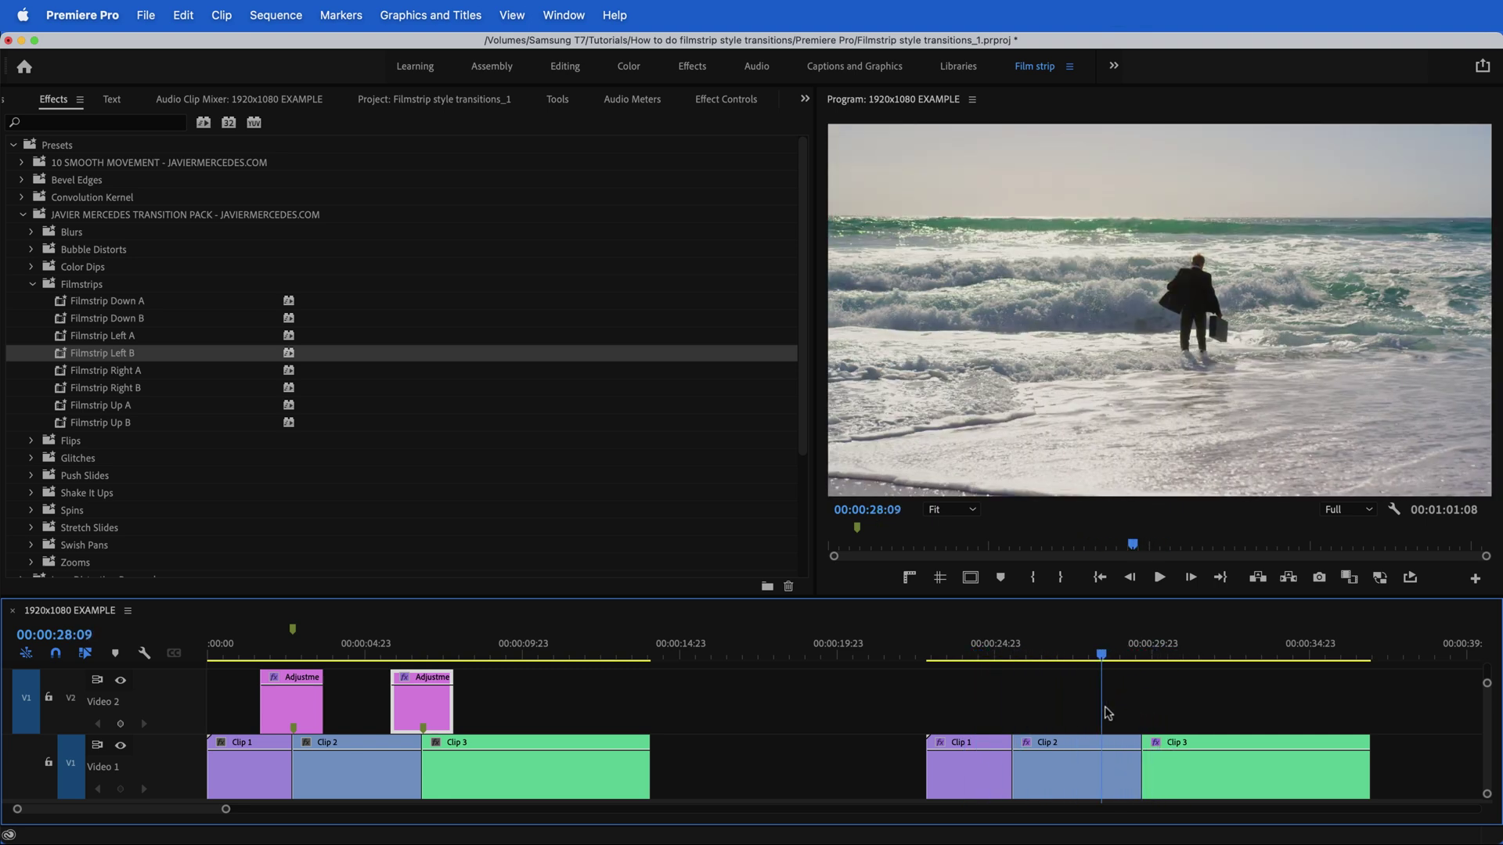